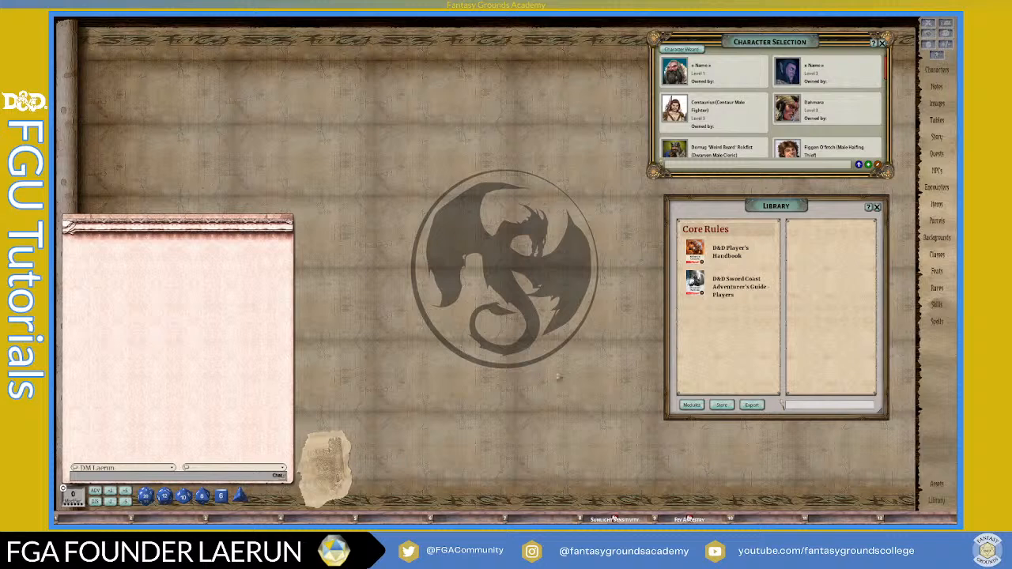
- Open the Character Wizard from the character list and arrange the open windows so they do not overlap
left_click_drag(745, 51, 755, 50)
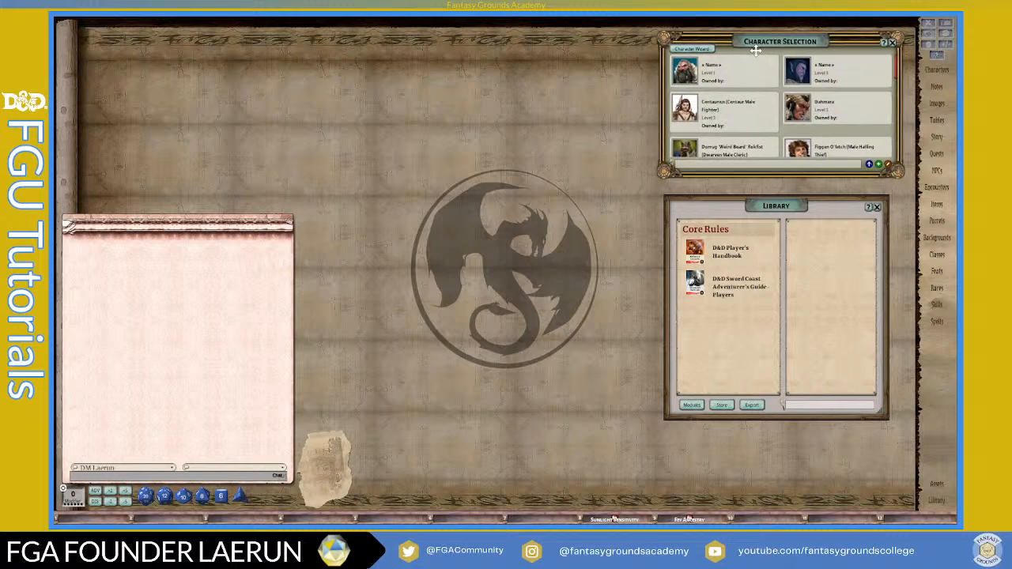
mouse_move(785, 207)
left_mouse_down()
mouse_move(795, 206)
mouse_move(778, 204)
left_mouse_up()
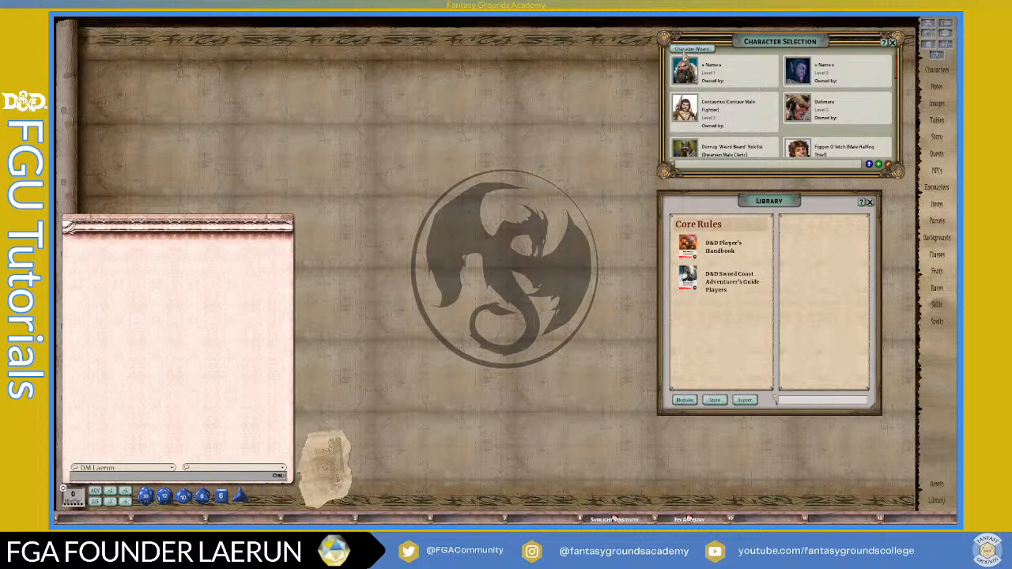
left_click(690, 48)
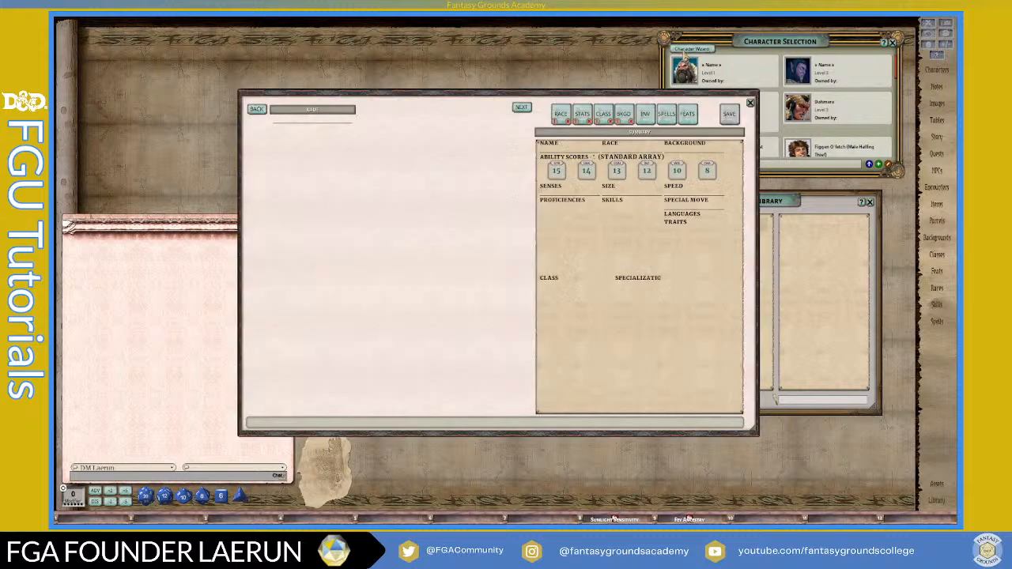
left_click_drag(631, 96, 493, 50)
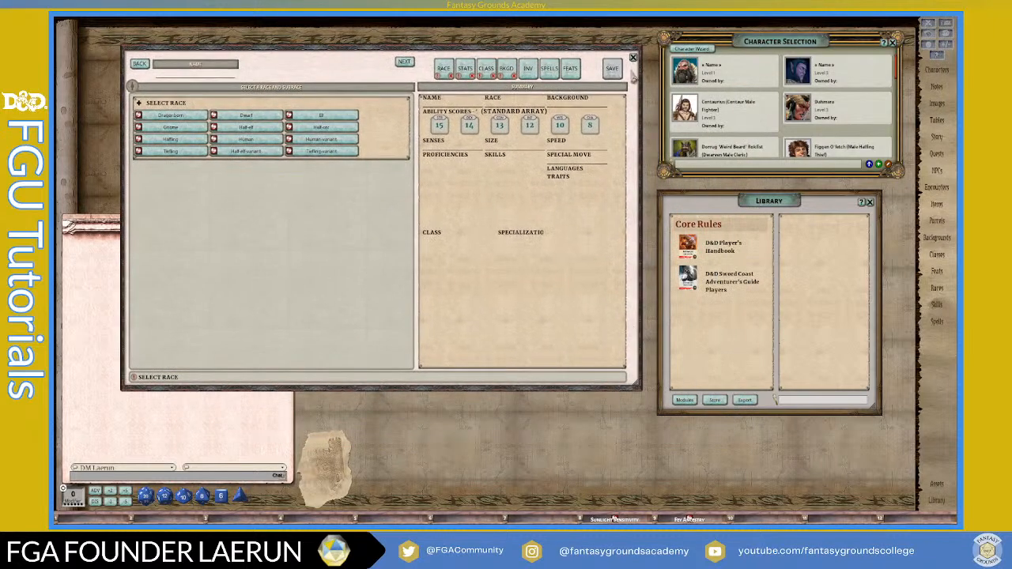
- Close the Character Selection window and reposition the Library and Character Wizard windows on the tabletop
left_click(891, 42)
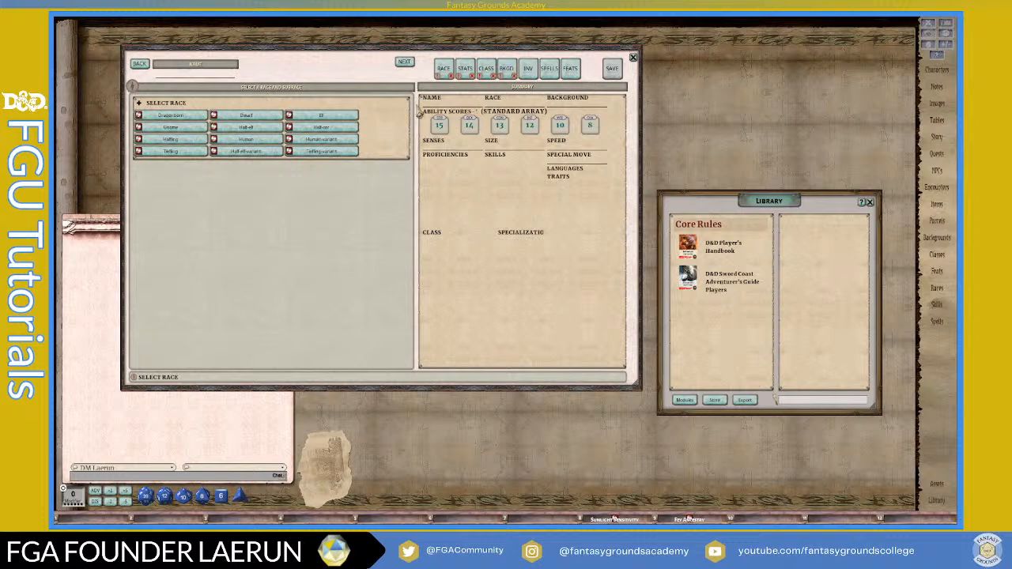
left_click_drag(762, 203, 792, 262)
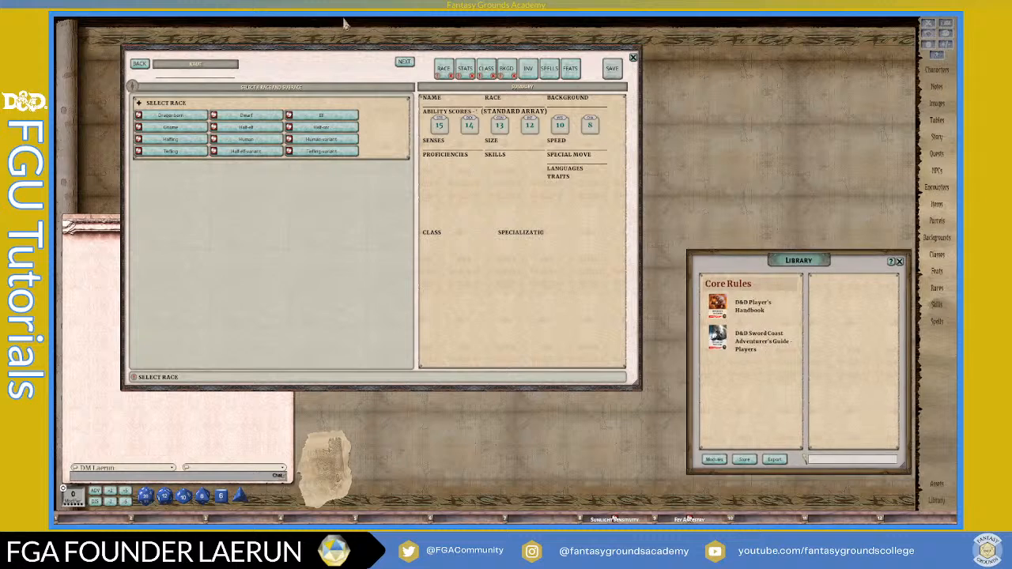
left_click_drag(343, 57, 430, 48)
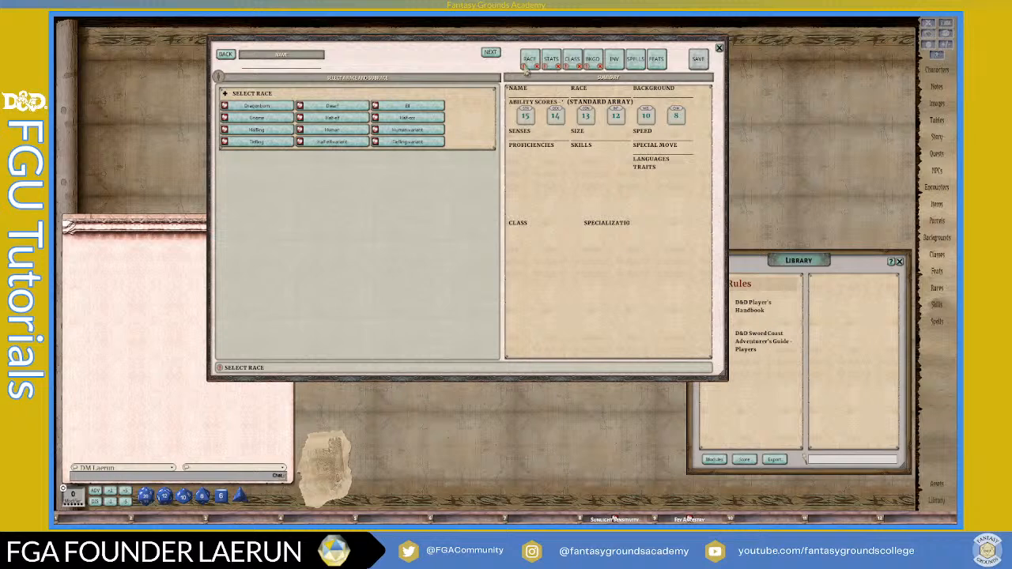
mouse_move(495, 40)
left_mouse_down()
mouse_move(432, 45)
mouse_move(495, 56)
left_mouse_up()
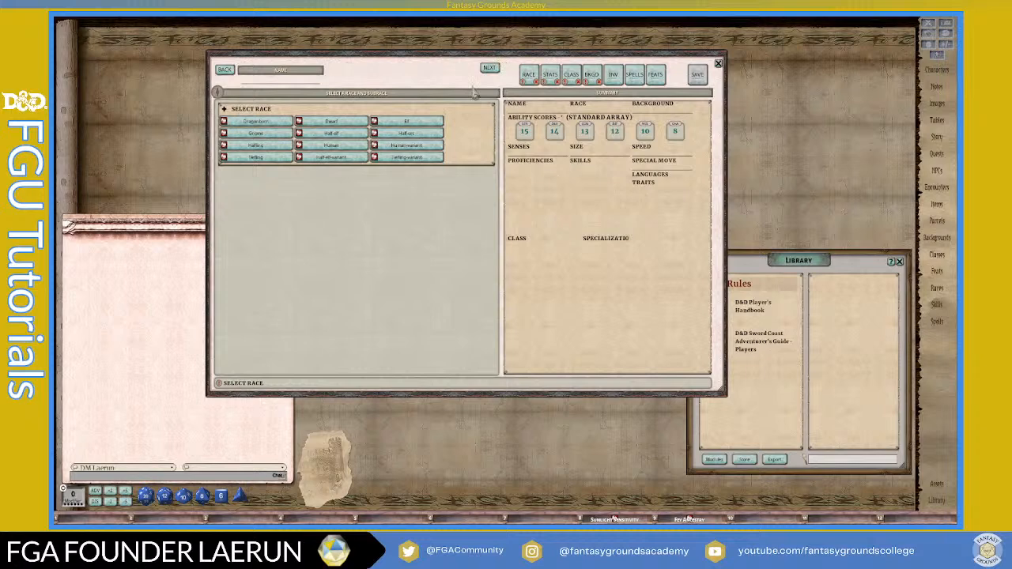
- Choose Elf as the race and Wood Elf as the subrace
left_click(416, 122)
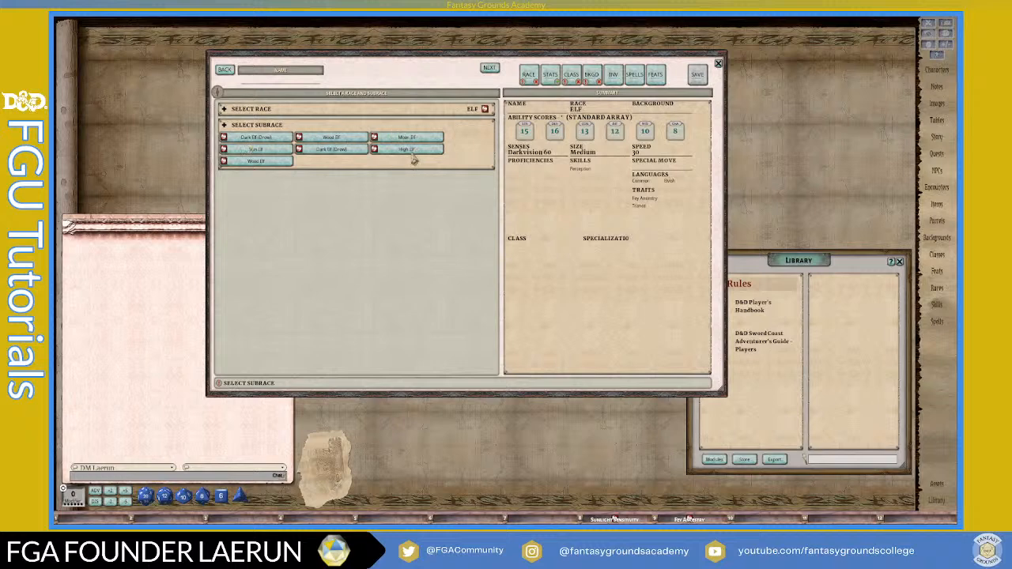
left_click(333, 138)
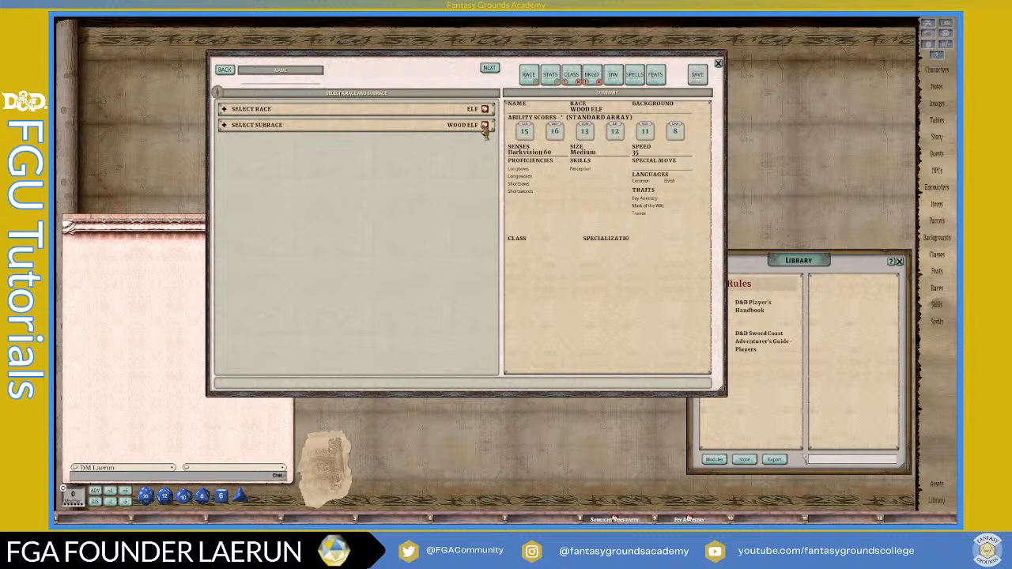
- Read the reference descriptions of the Wood Elf subrace and the Elf race, closing each one
left_click(485, 131)
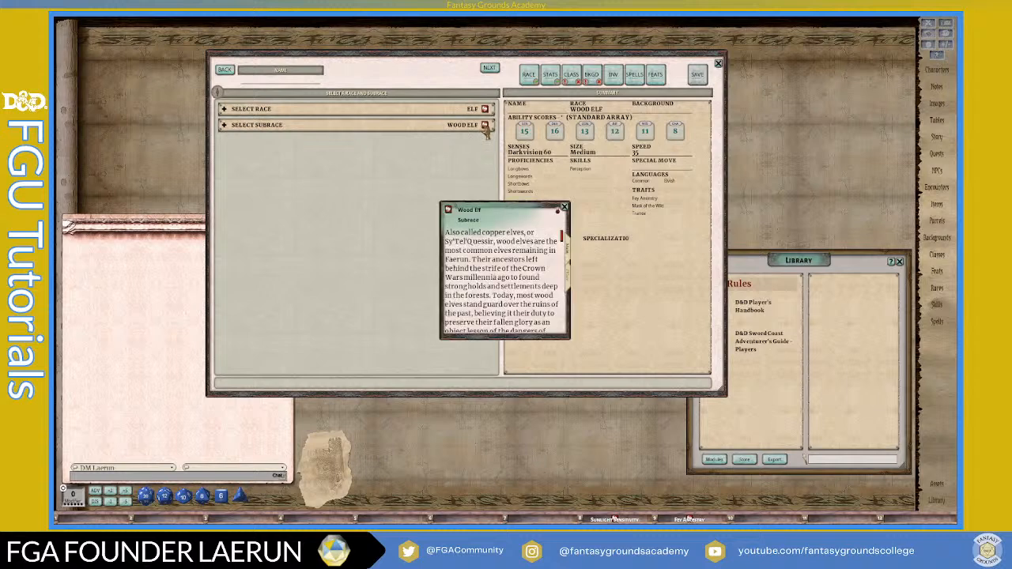
scroll(546, 281, "down", 5)
scroll(545, 283, "down", 6)
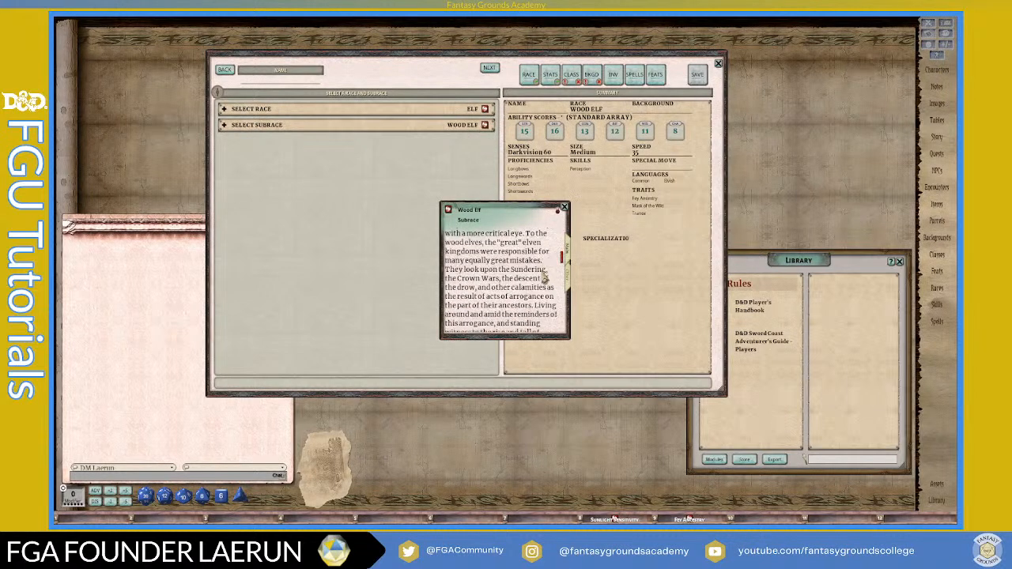
left_click(563, 208)
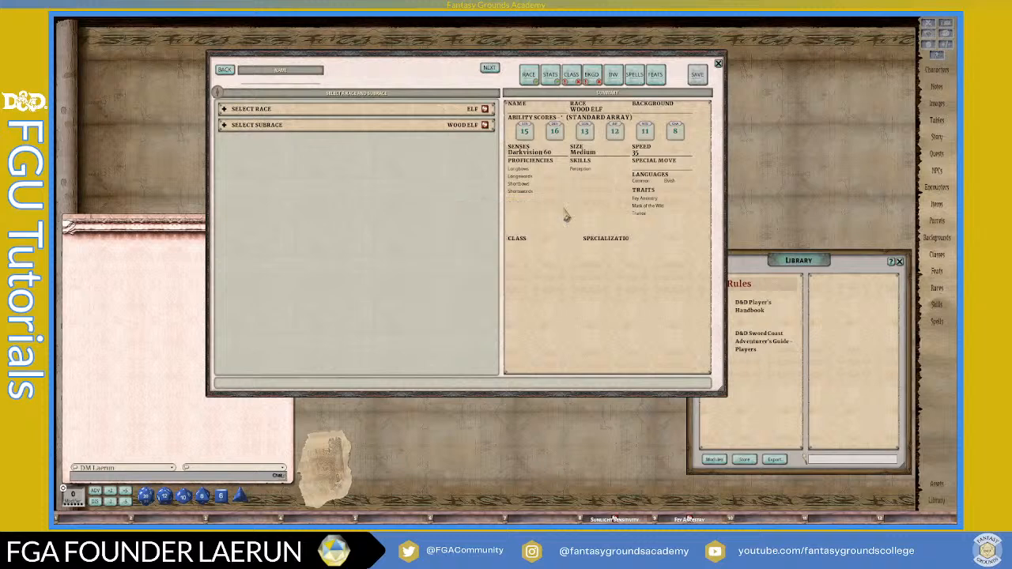
left_click(485, 110)
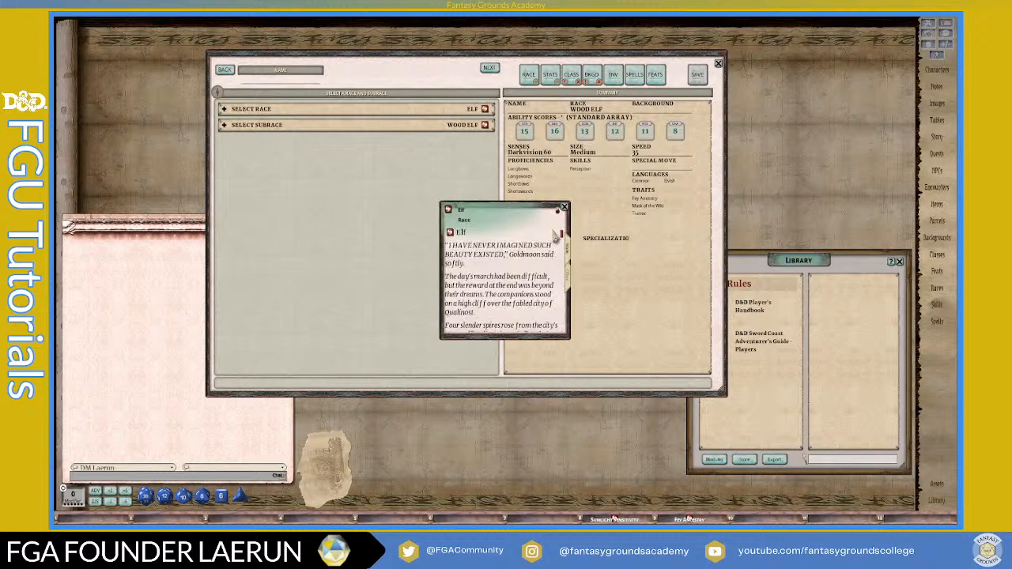
scroll(523, 261, "down", 8)
scroll(526, 268, "down", 10)
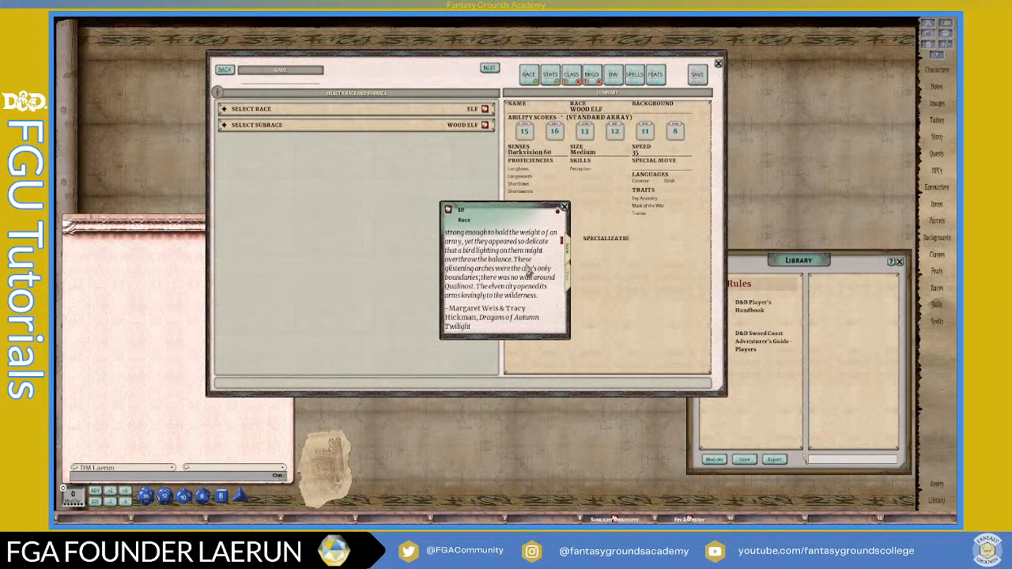
scroll(528, 272, "down", 10)
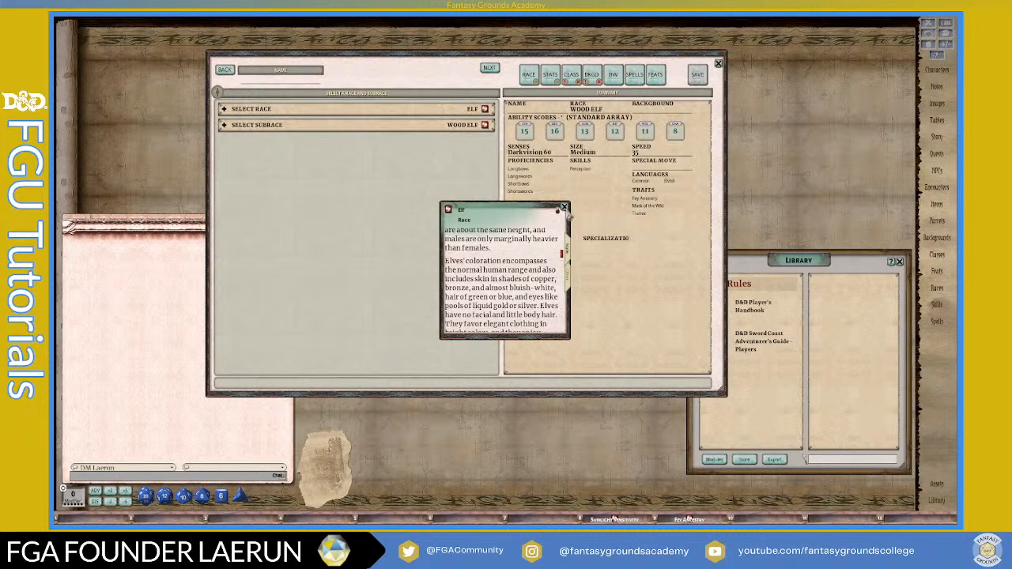
left_click(565, 208)
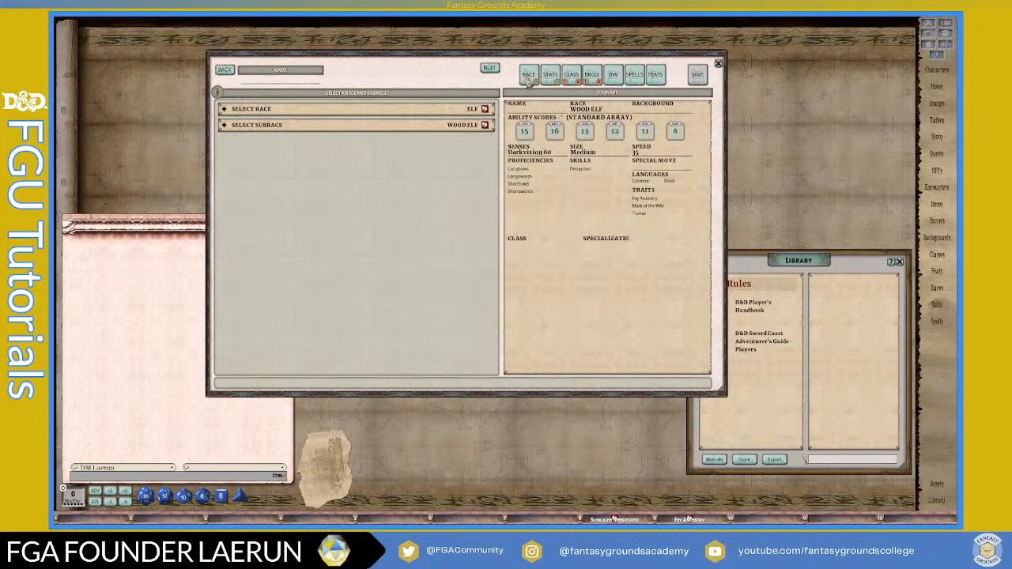
- Reopen the subrace and race choices and change the race to Dragonborn
left_click(225, 127)
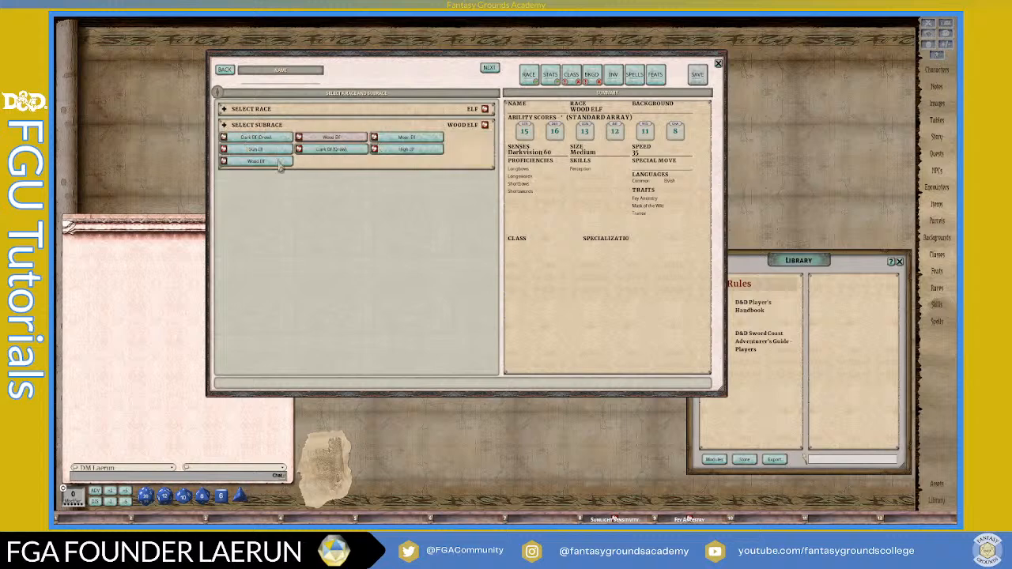
left_click(225, 110)
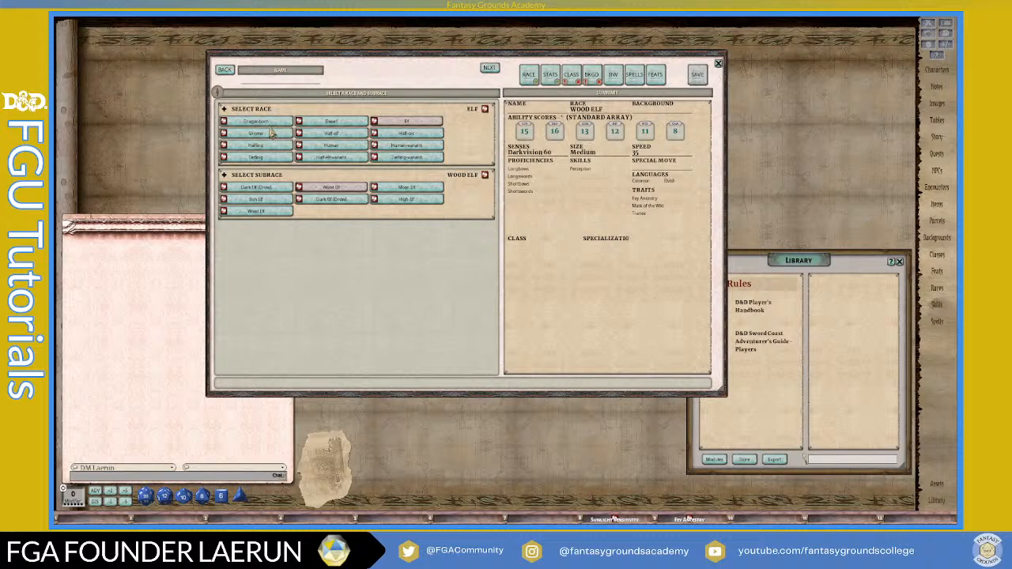
left_click(269, 125)
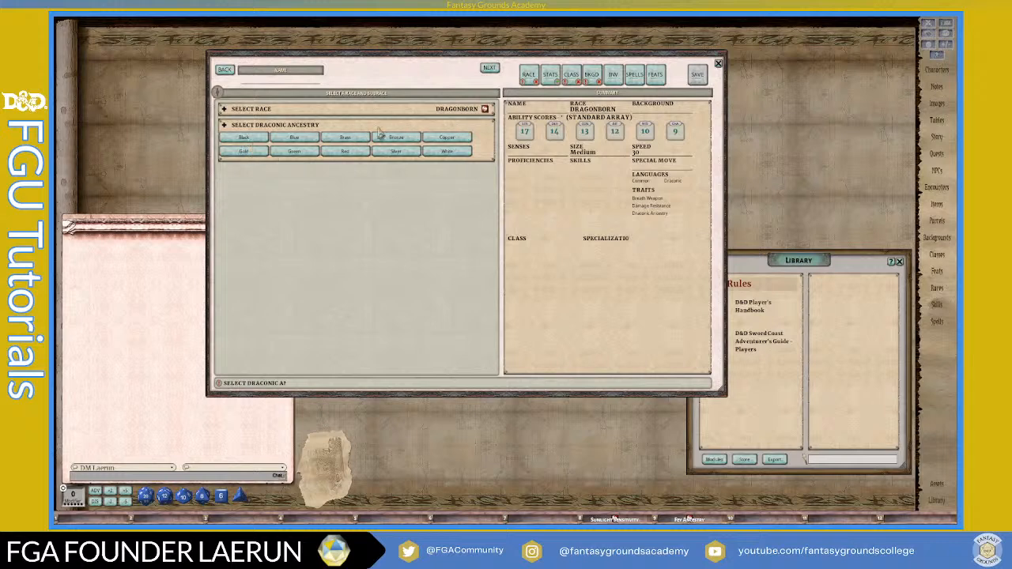
- Try the Half-Elf Variant race and its options, and switch the race to Gnome
left_click(224, 111)
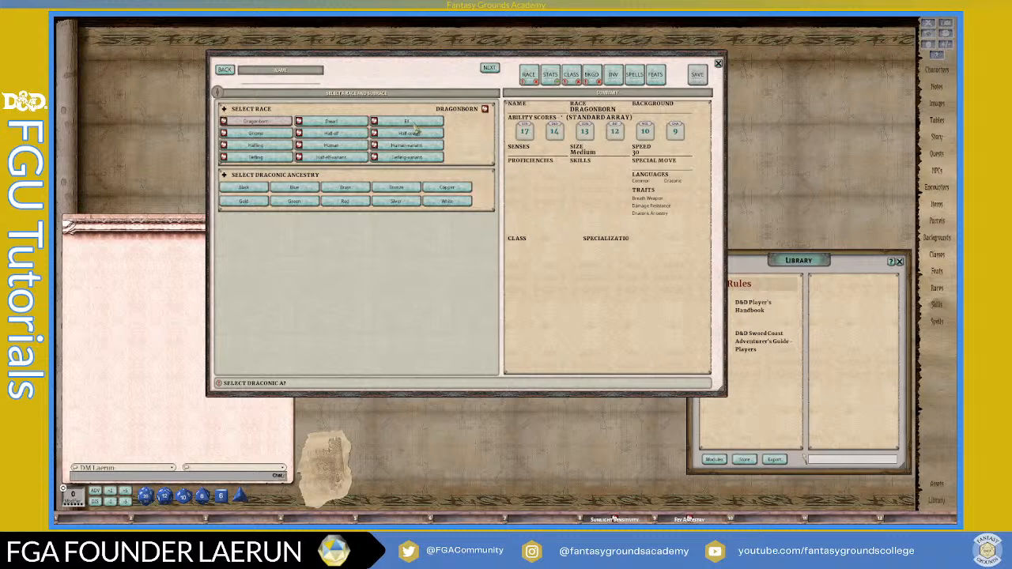
left_click(337, 161)
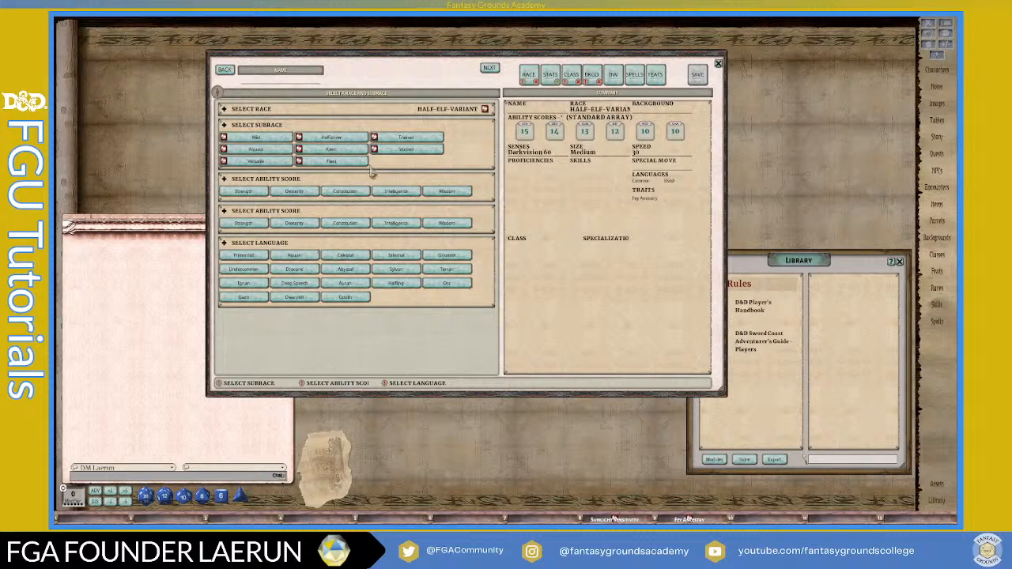
left_click(226, 113)
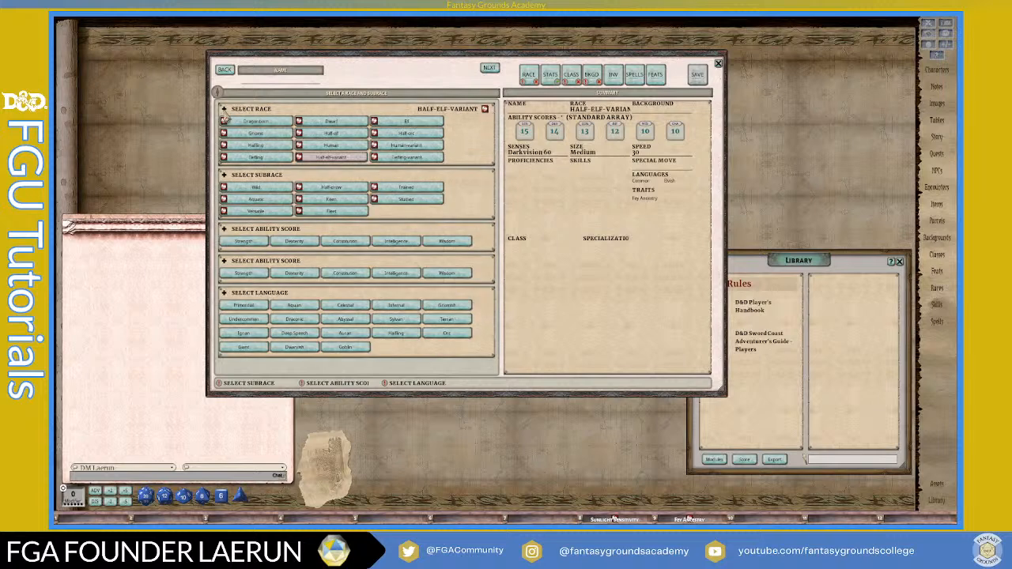
left_click(277, 133)
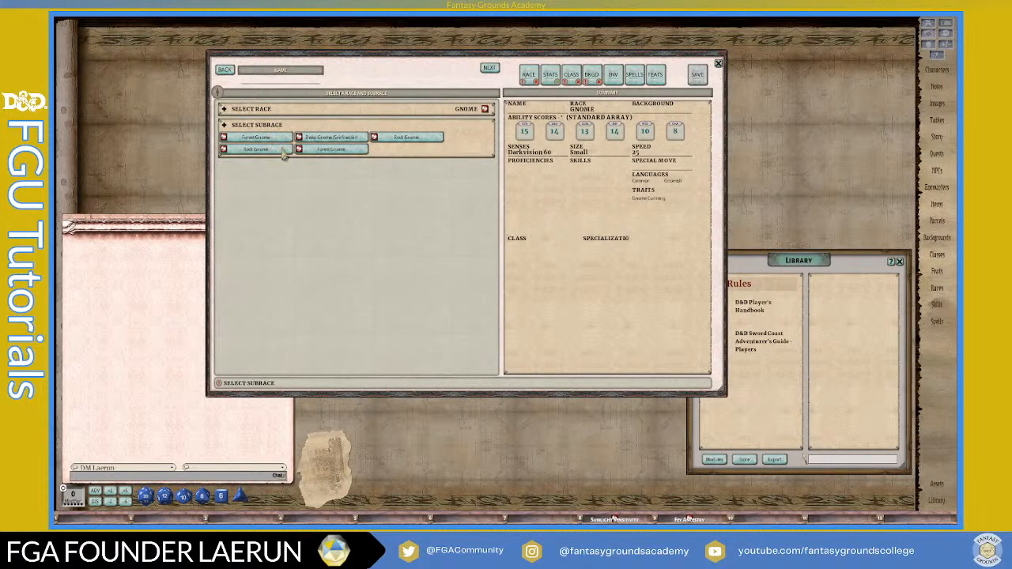
- Change the race to Elf and choose Dark Elf (Drow) as the subrace
left_click(225, 114)
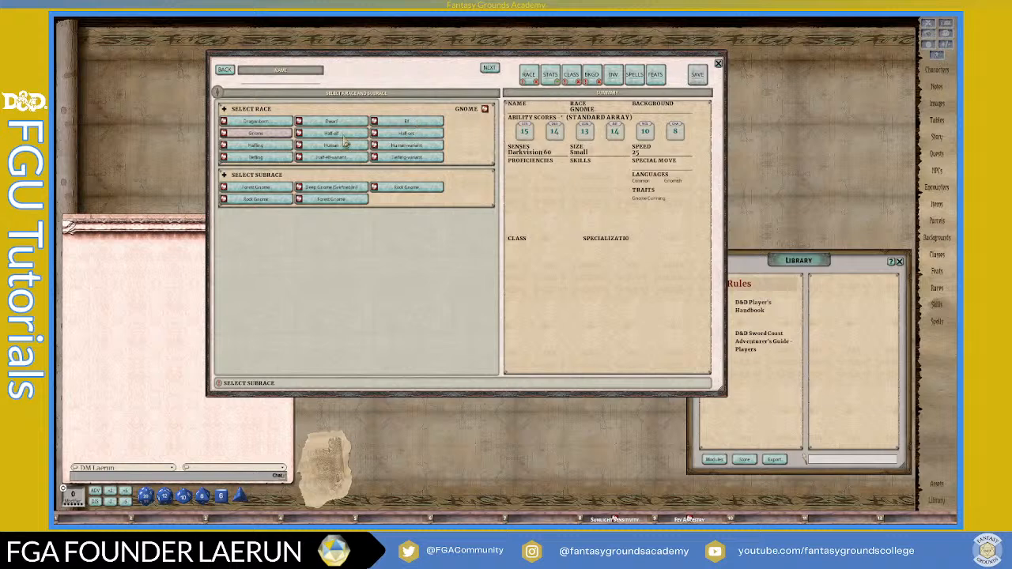
left_click_drag(440, 73, 468, 71)
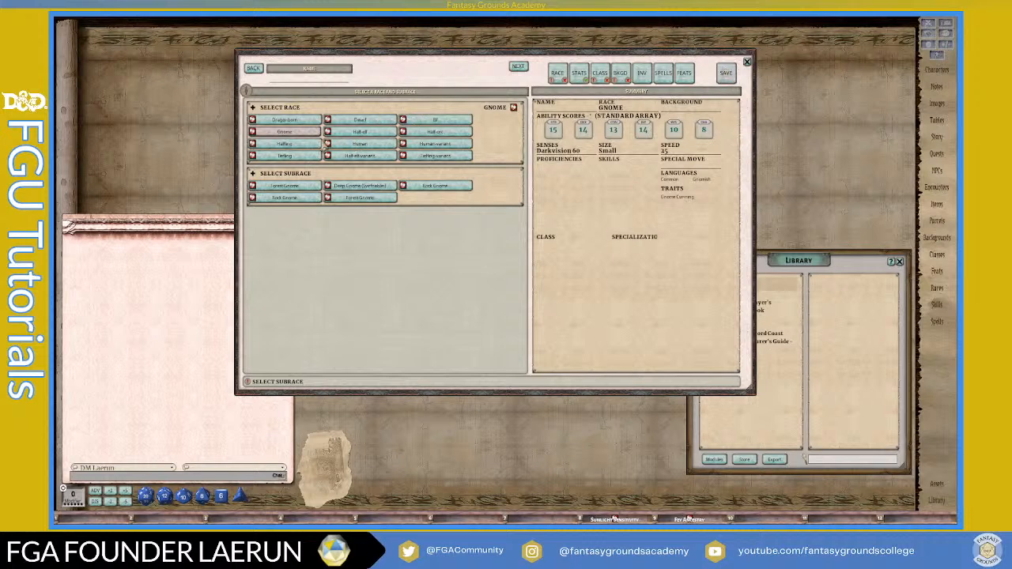
left_click(426, 121)
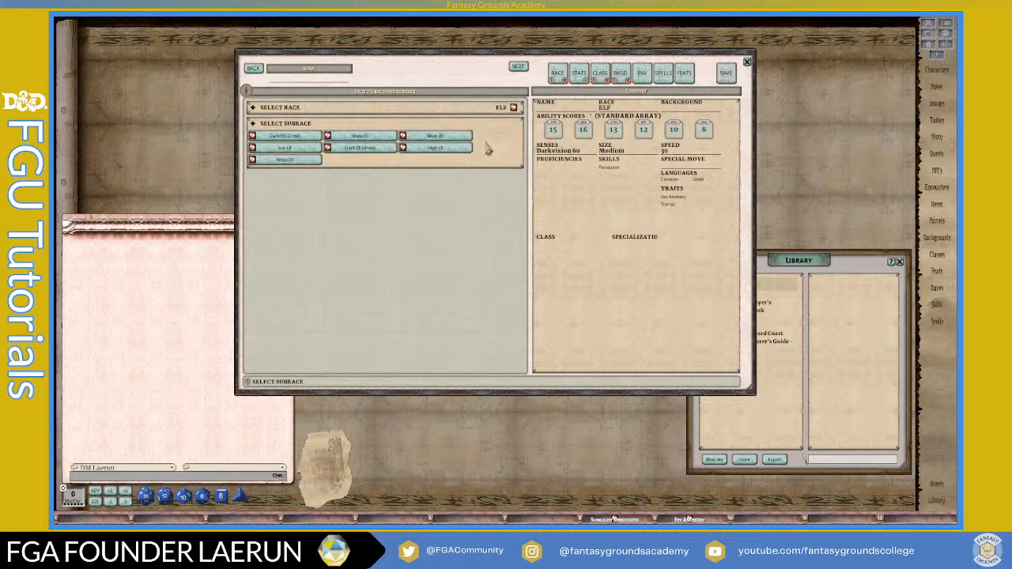
left_click(294, 135)
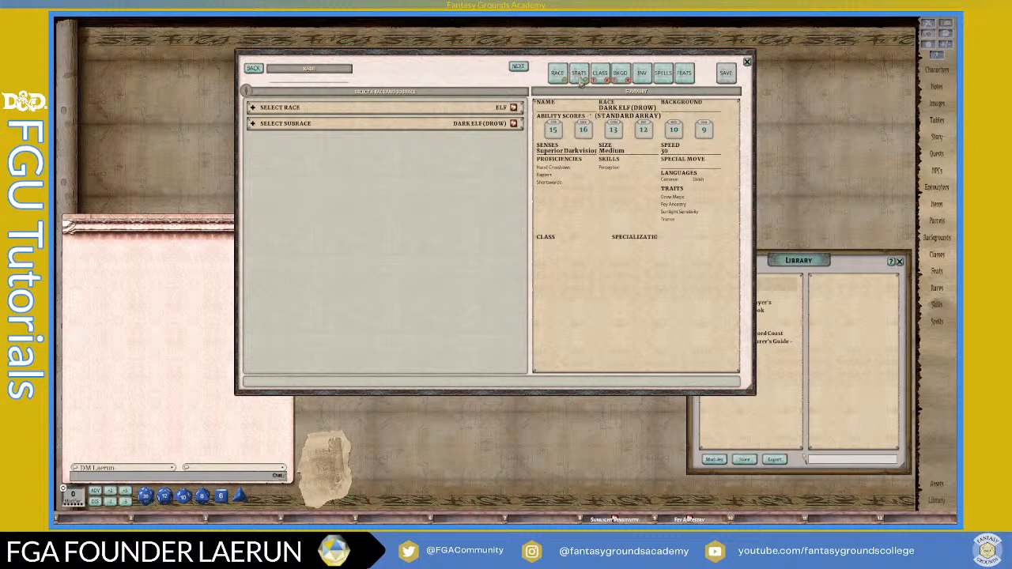
- Set the method for determining ability scores to Dice Roll and move the wizard clear of the chat rolls
left_click(579, 75)
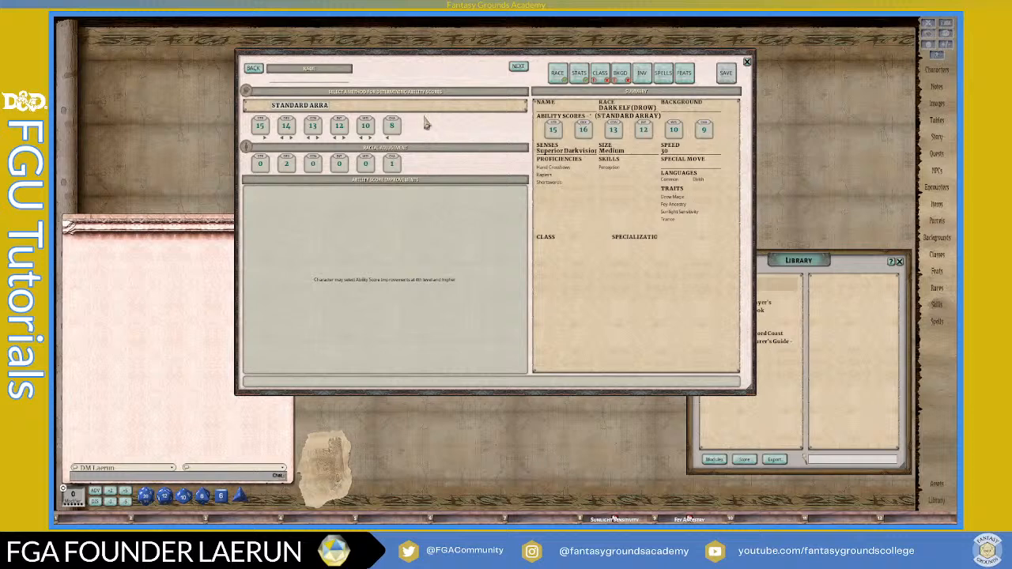
left_click(327, 108)
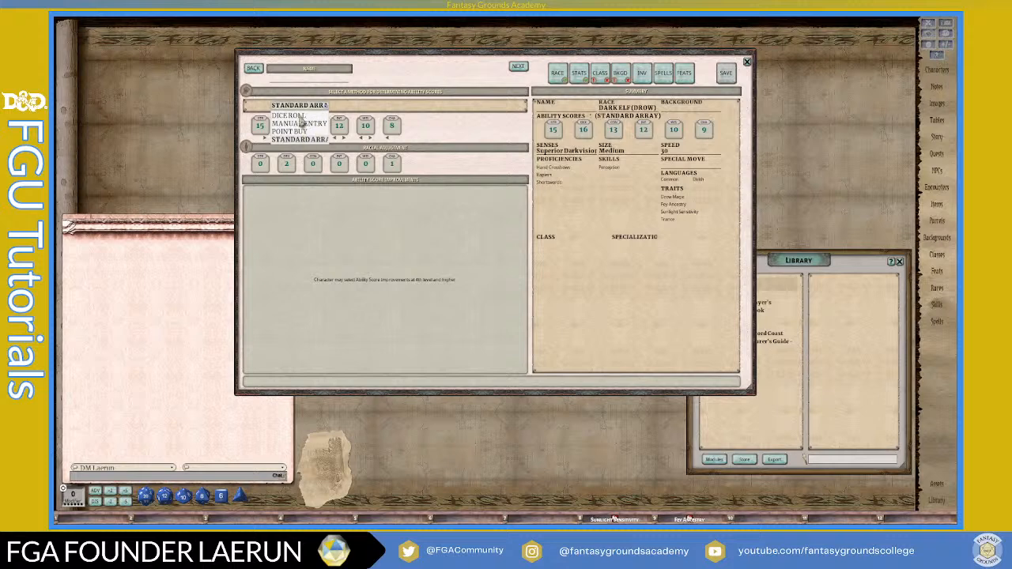
left_click(294, 116)
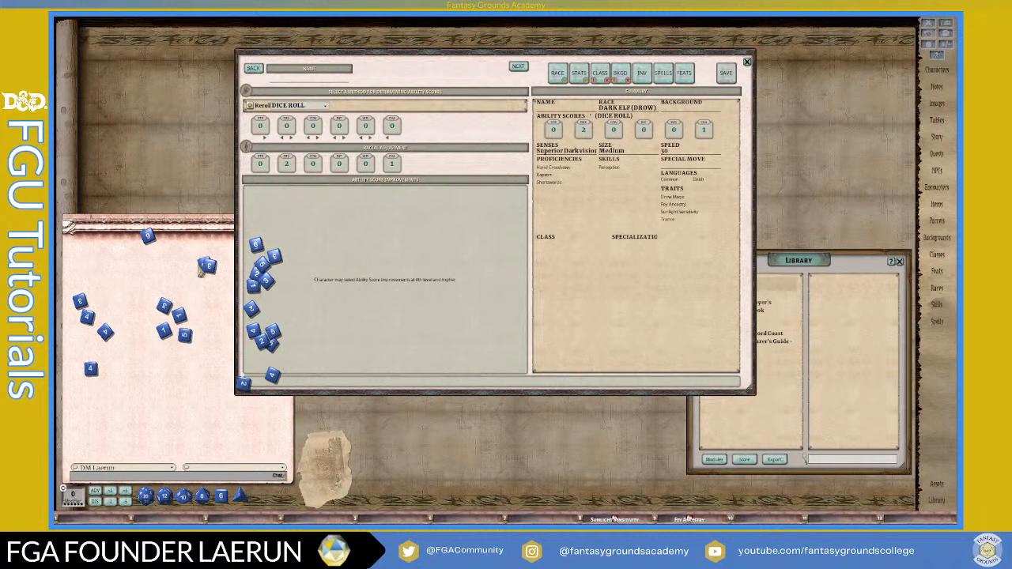
left_click_drag(392, 66, 467, 59)
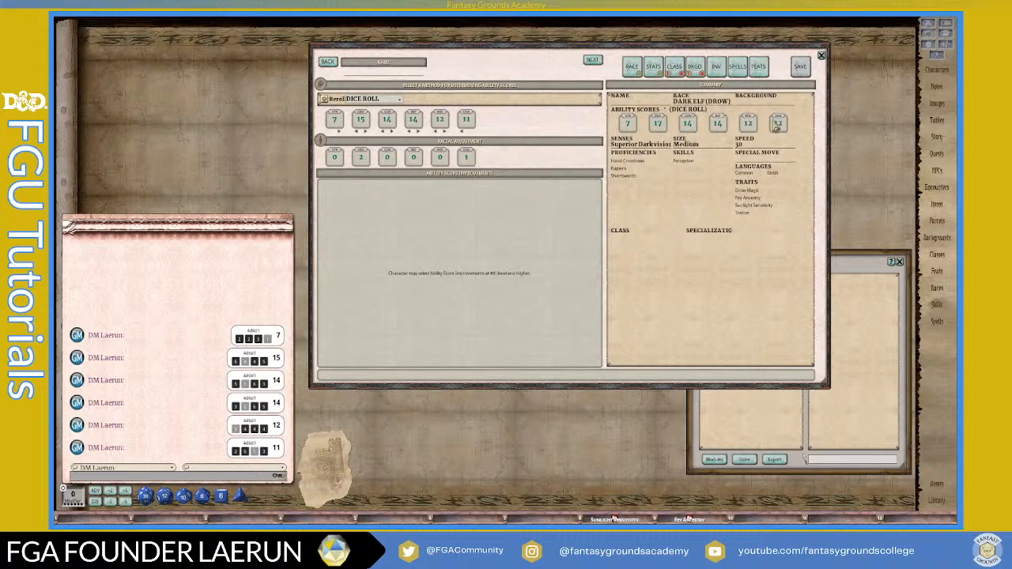
- Reroll all the ability scores, keeping the Dice Roll method
left_click(401, 101)
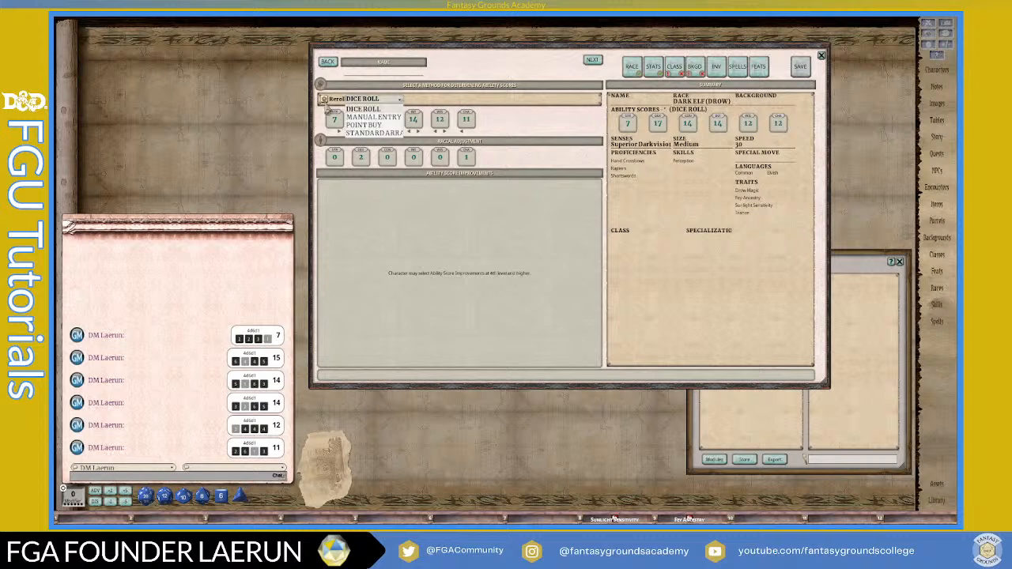
left_click(325, 102)
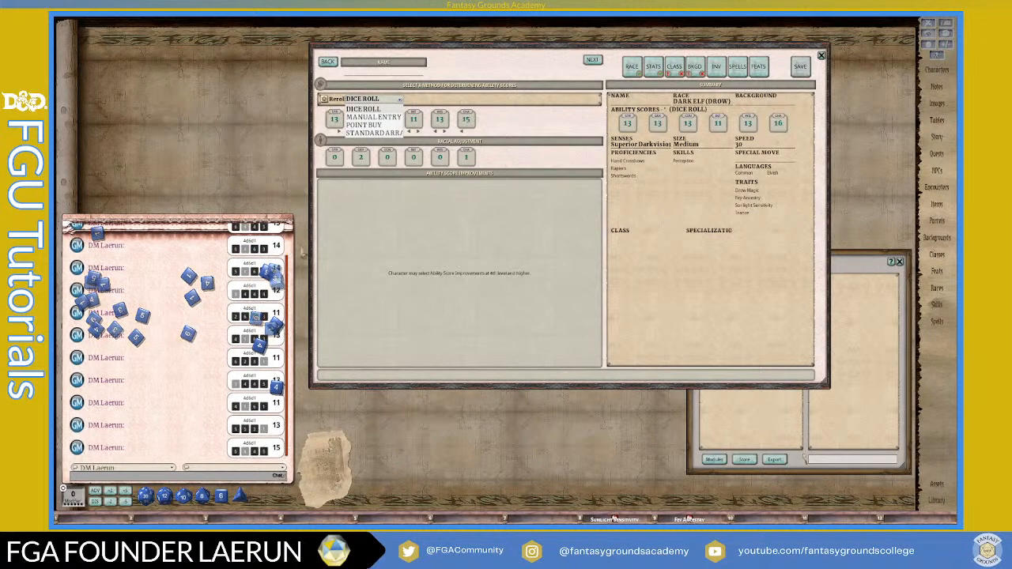
left_click(569, 244)
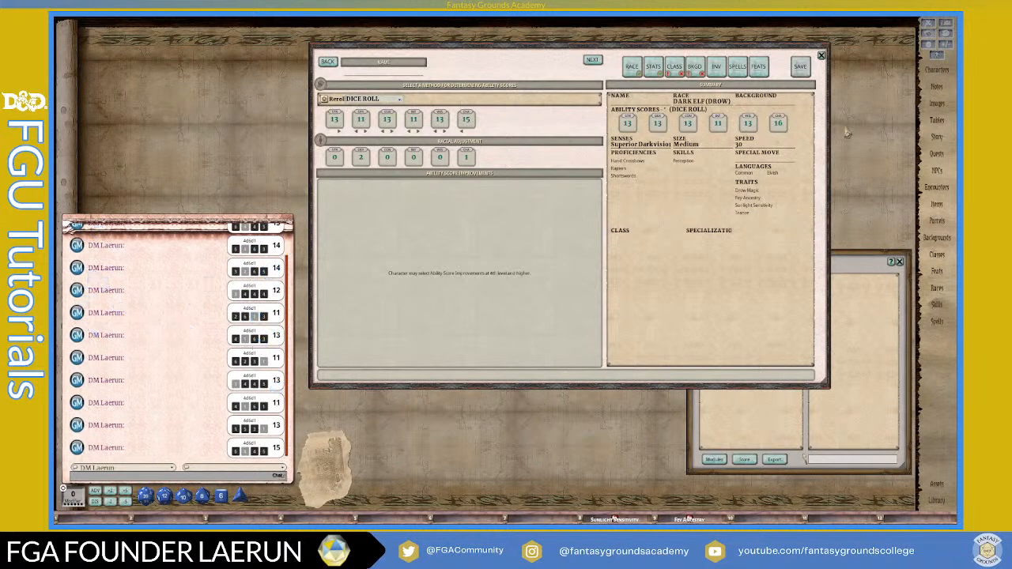
- Try Manual Entry as the ability score method, and set the method to Point Buy
left_click(401, 99)
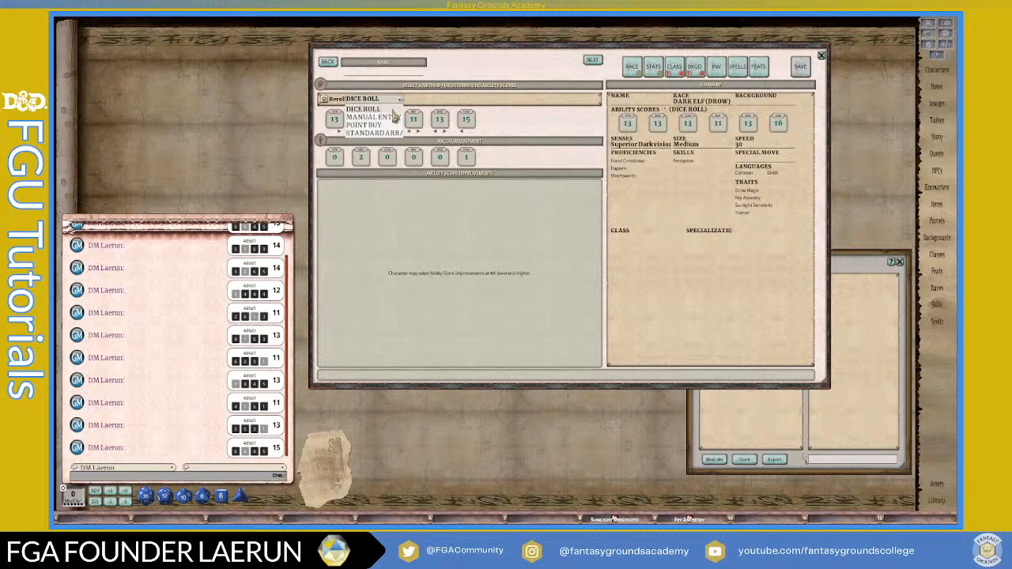
left_click(389, 117)
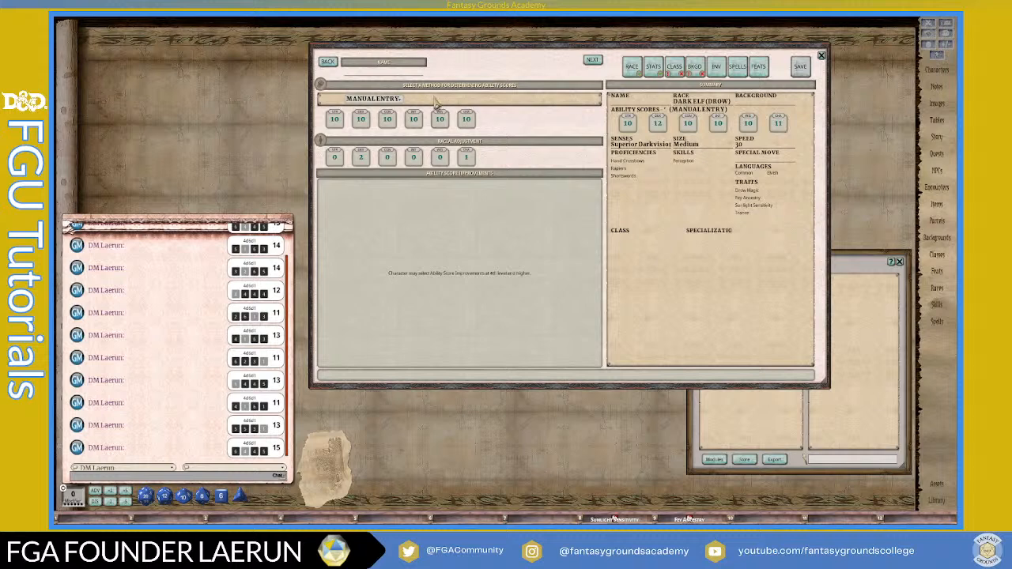
left_click(401, 101)
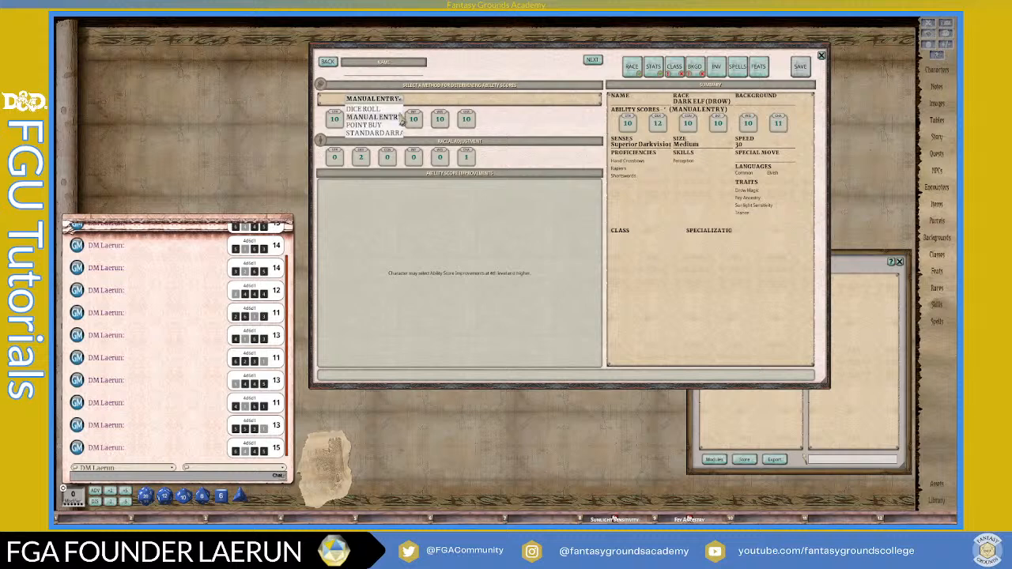
left_click(383, 125)
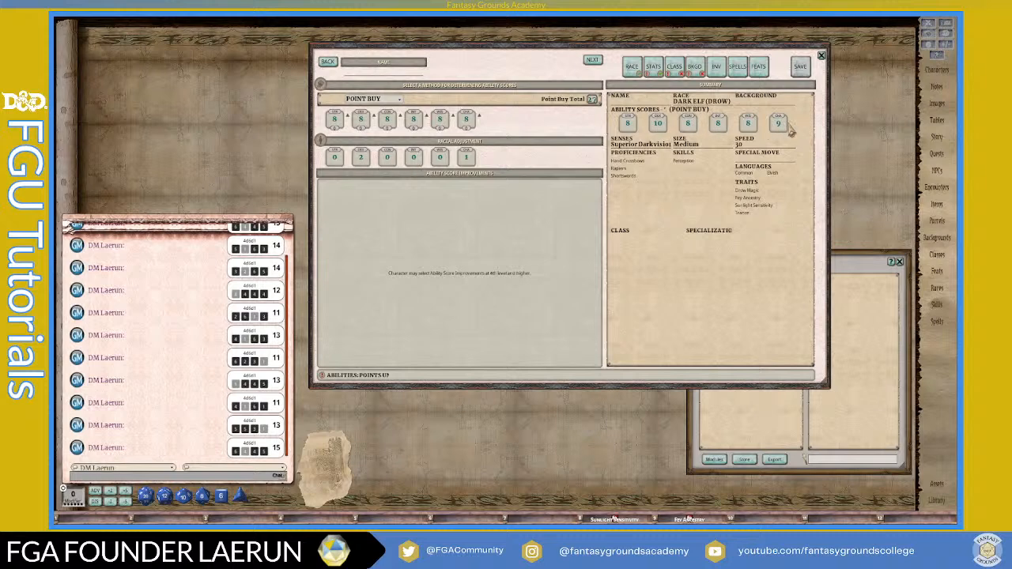
- Distribute the point-buy scores as Strength 10, Dexterity 14, Constitution 11, Intelligence 10, Wisdom 15 and Charisma 12
left_click(373, 116)
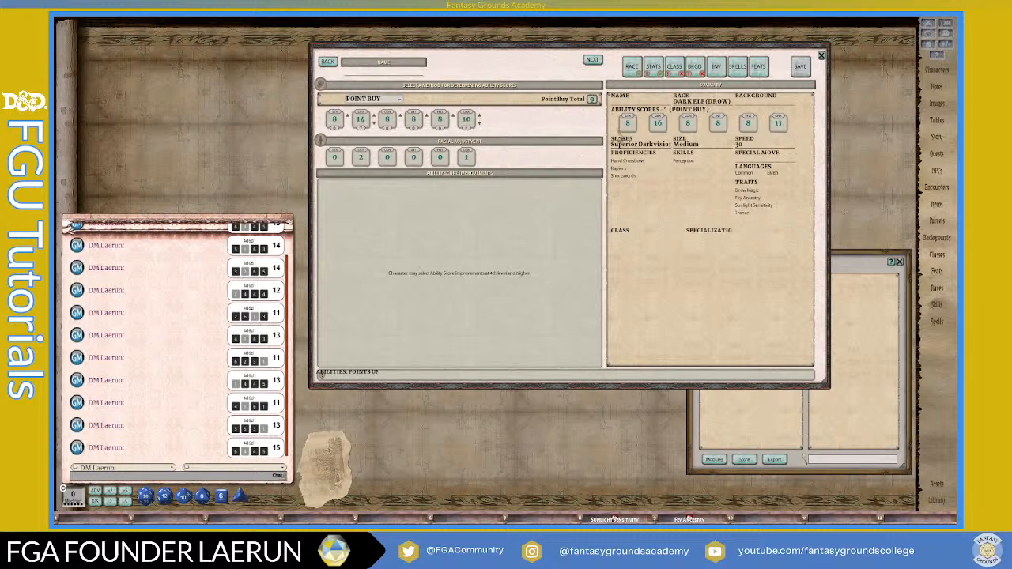
left_click(478, 116)
left_click(401, 115)
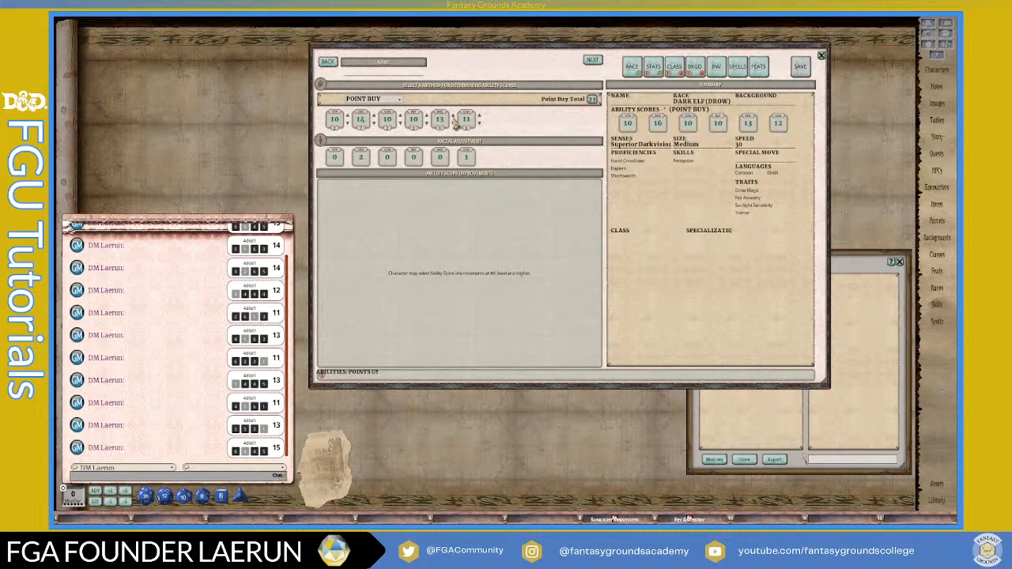
left_click(454, 116)
left_click(401, 123)
left_click(400, 125)
left_click(478, 115)
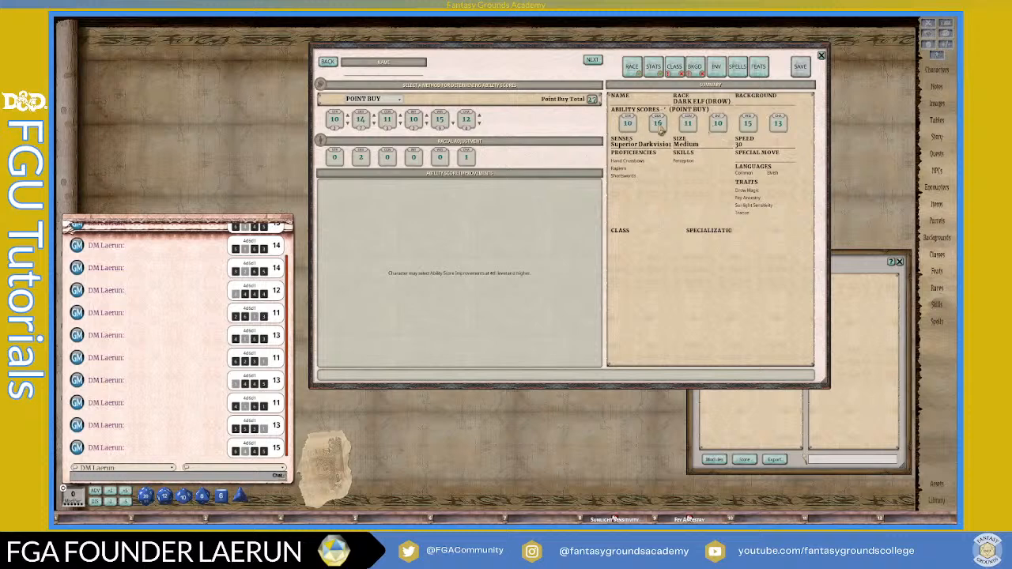
- Lower the base Dexterity score to 13, and raise it to 15
left_click(373, 125)
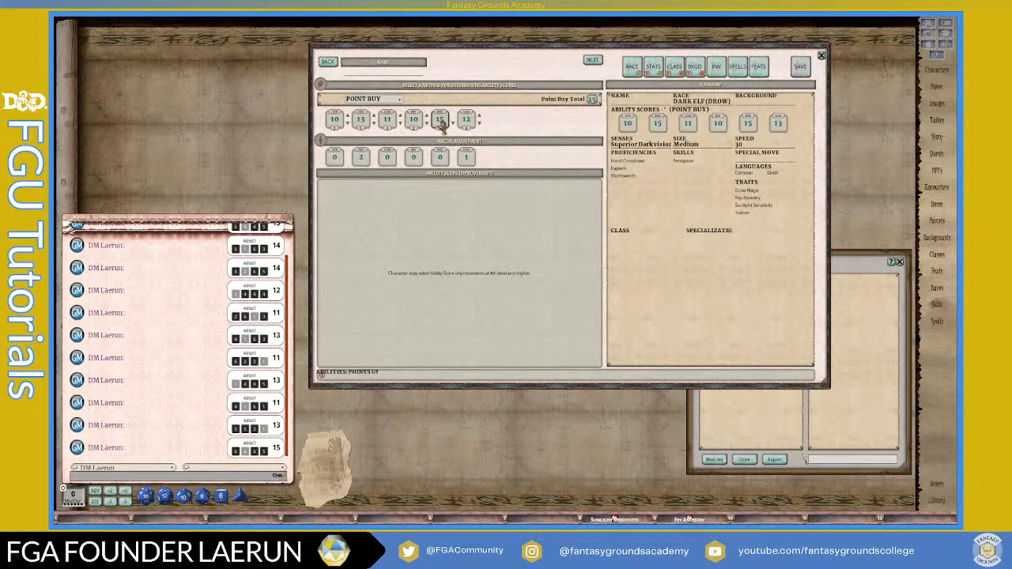
left_click(377, 120)
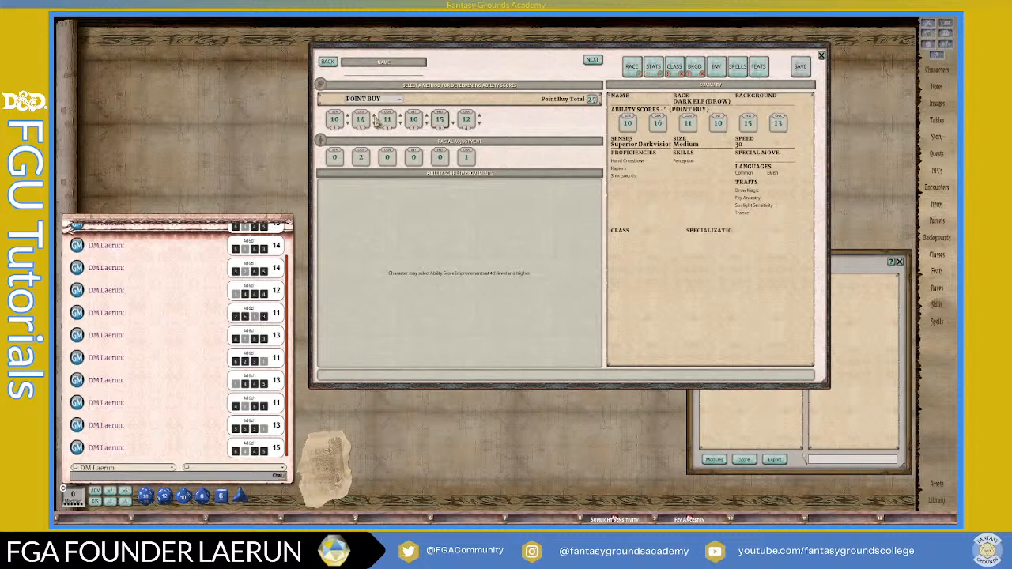
left_click(377, 120)
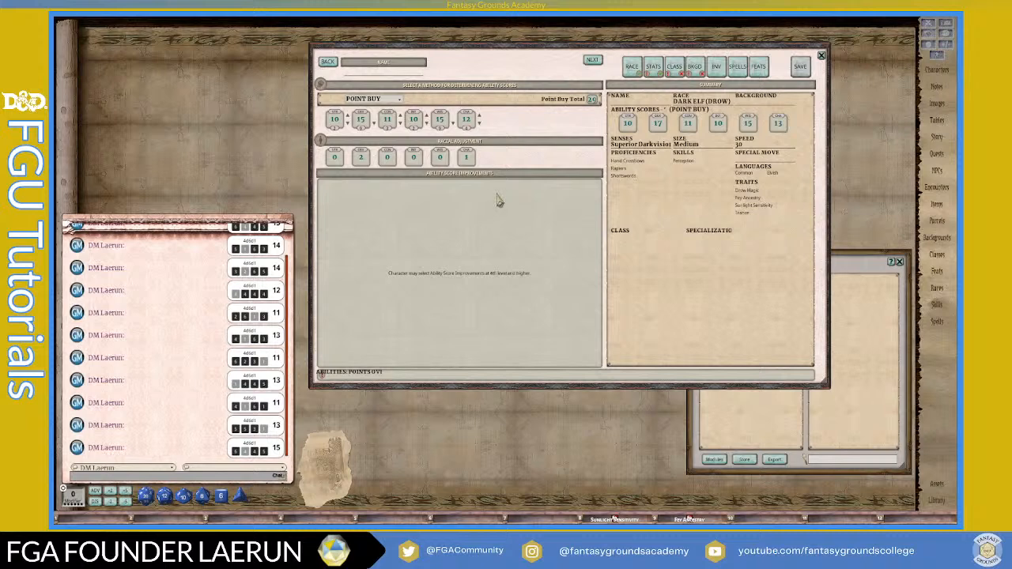
- Close the Library window and choose Cleric as the character's class
left_click(674, 72)
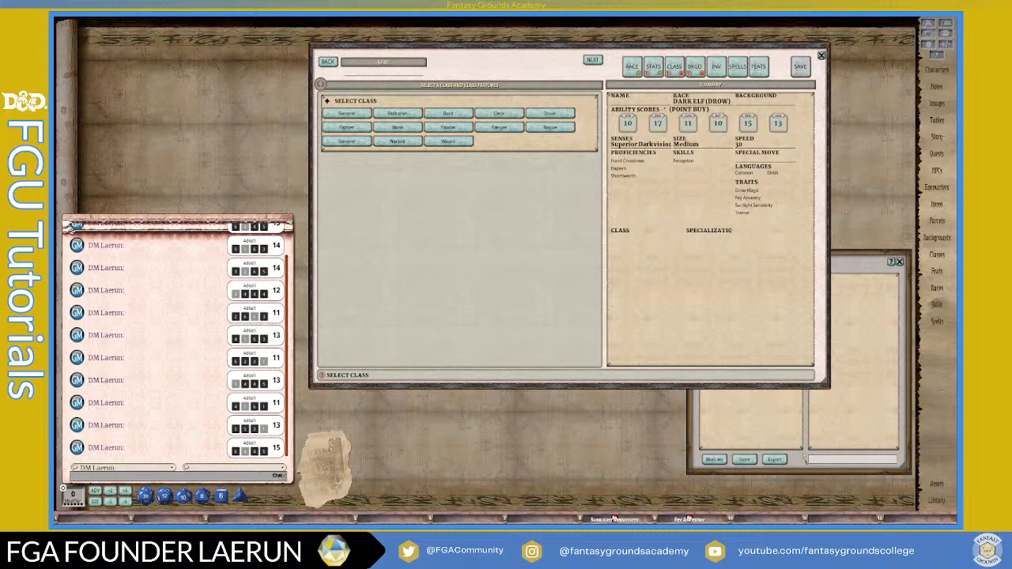
left_click(868, 271)
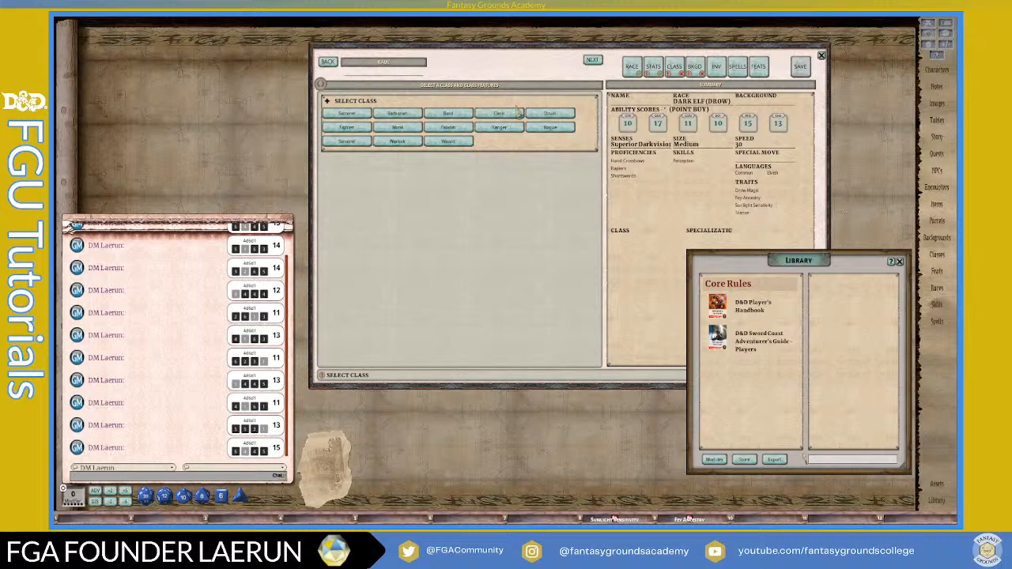
left_click(899, 262)
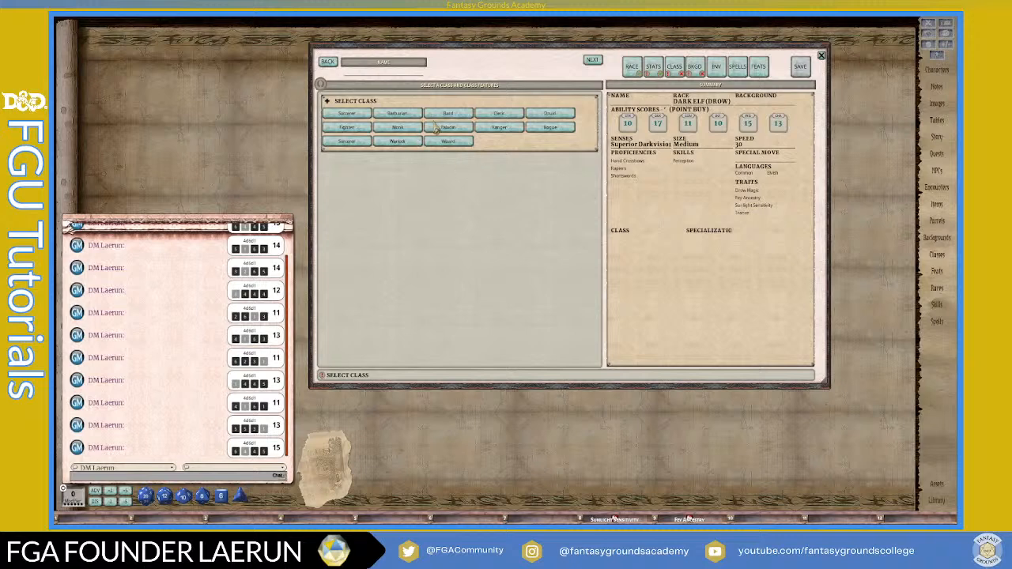
left_click(499, 115)
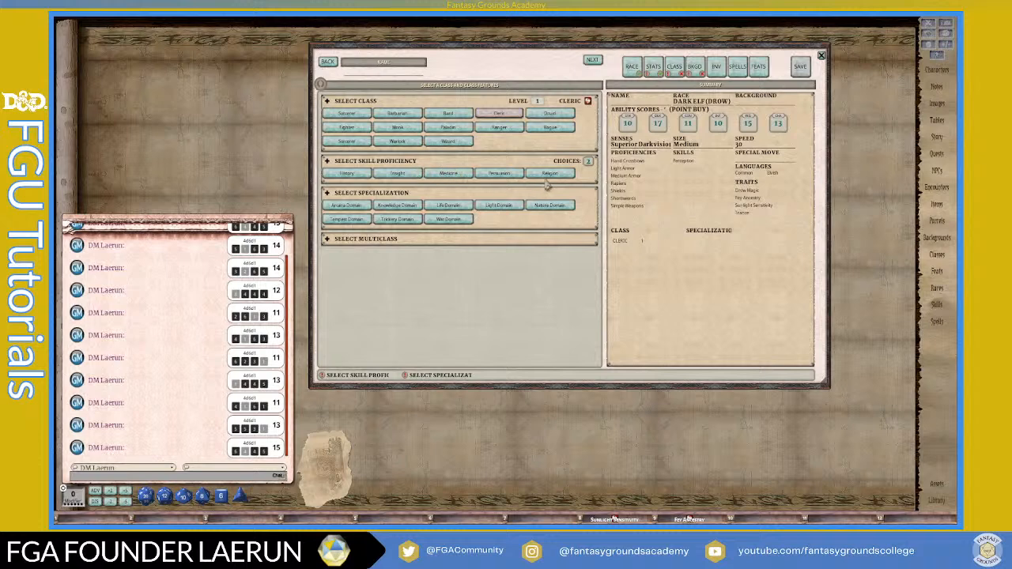
- Select Religion and History as the Cleric's skill proficiencies and Trickery Domain as the specialization
left_click(549, 177)
left_click(350, 174)
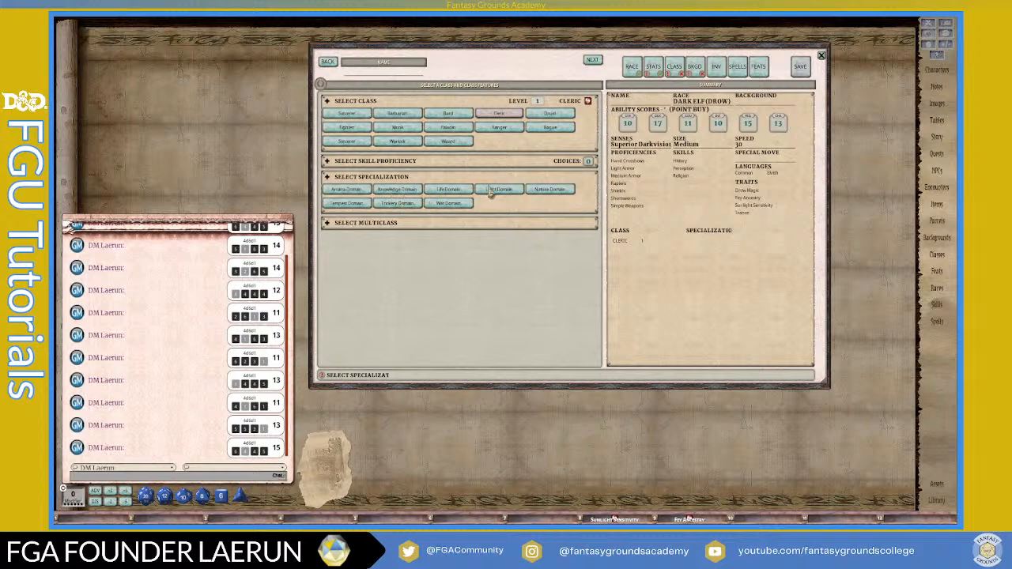
left_click(399, 203)
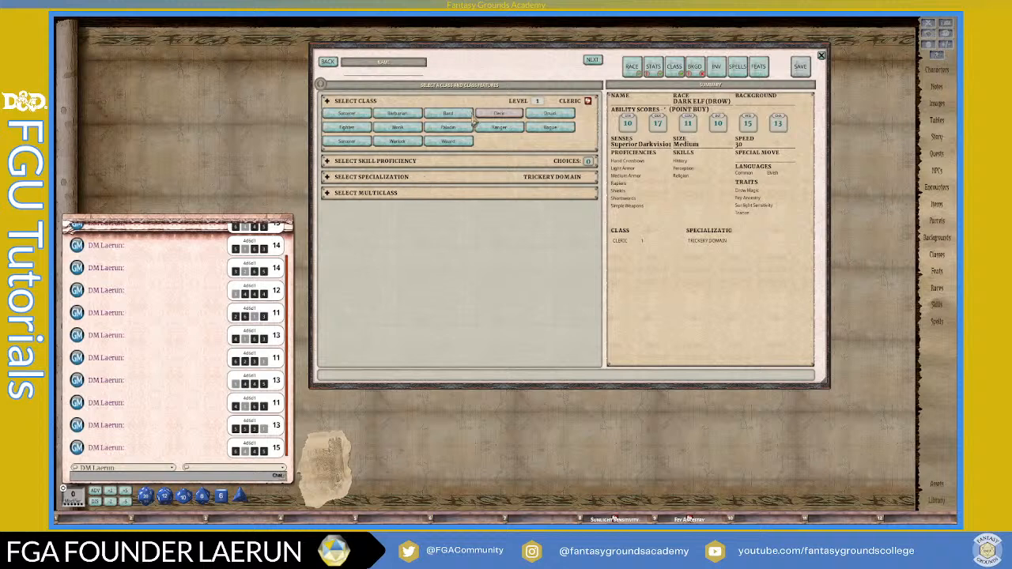
- Choose the Acolyte background with Persuasion as the skill proficiency and Undercommon and Abyssal as the languages
left_click(651, 69)
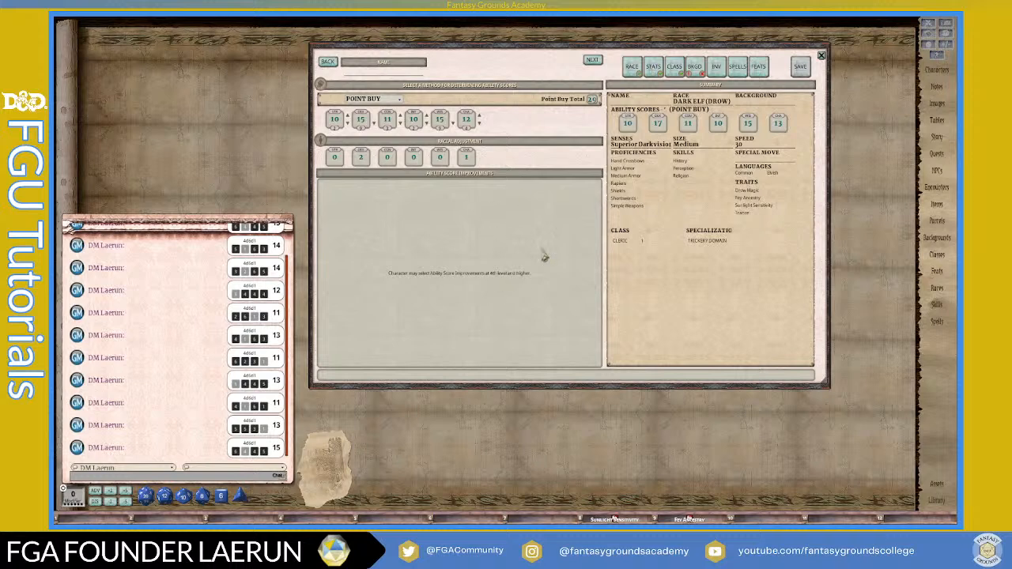
left_click(695, 68)
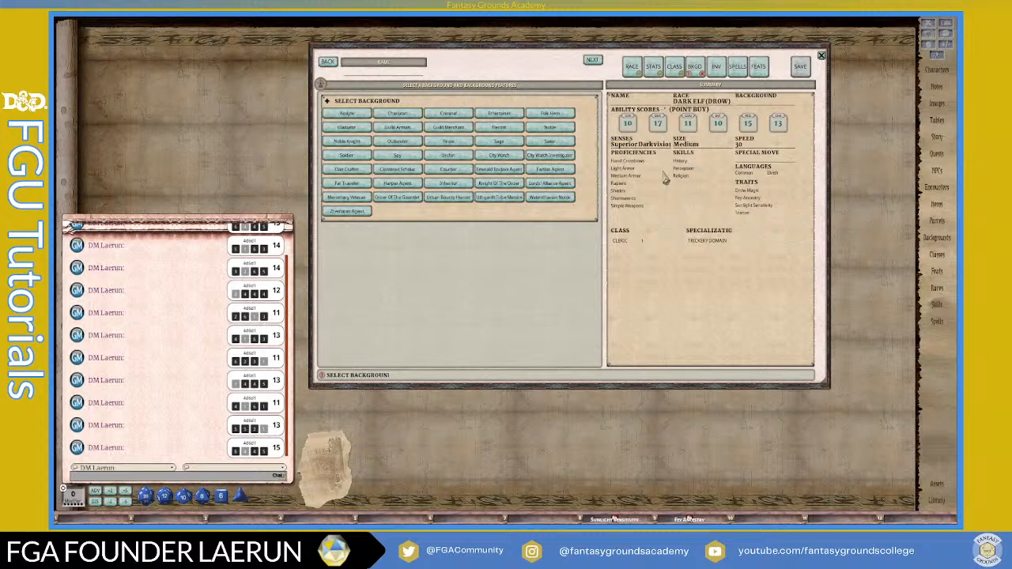
left_click(362, 116)
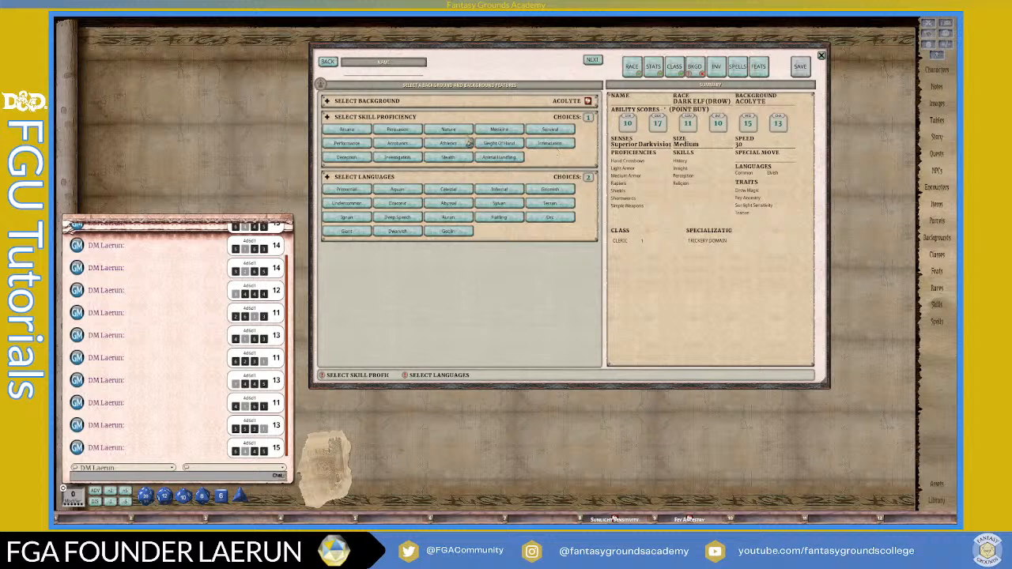
left_click(397, 131)
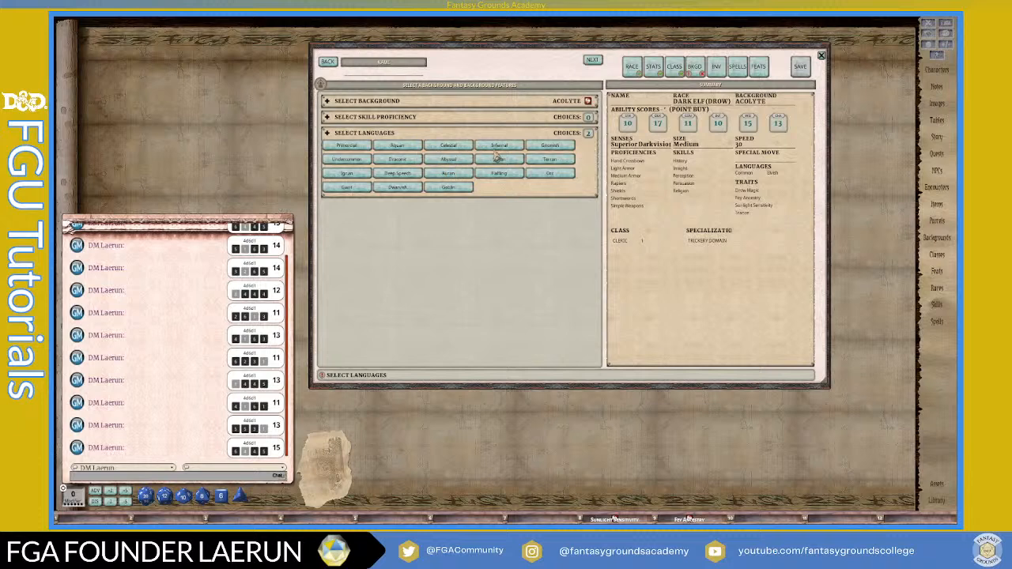
left_click(366, 160)
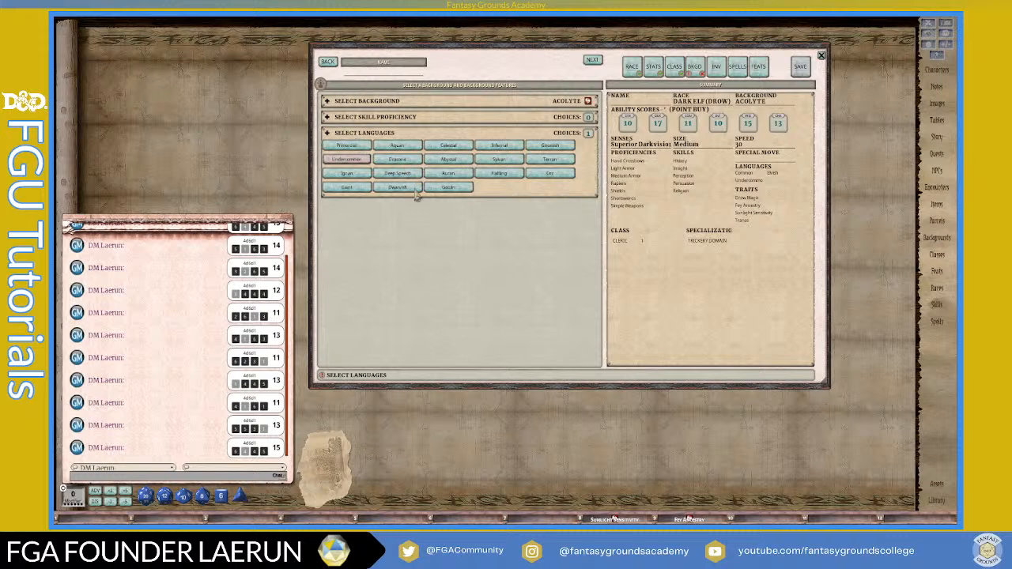
left_click(503, 154)
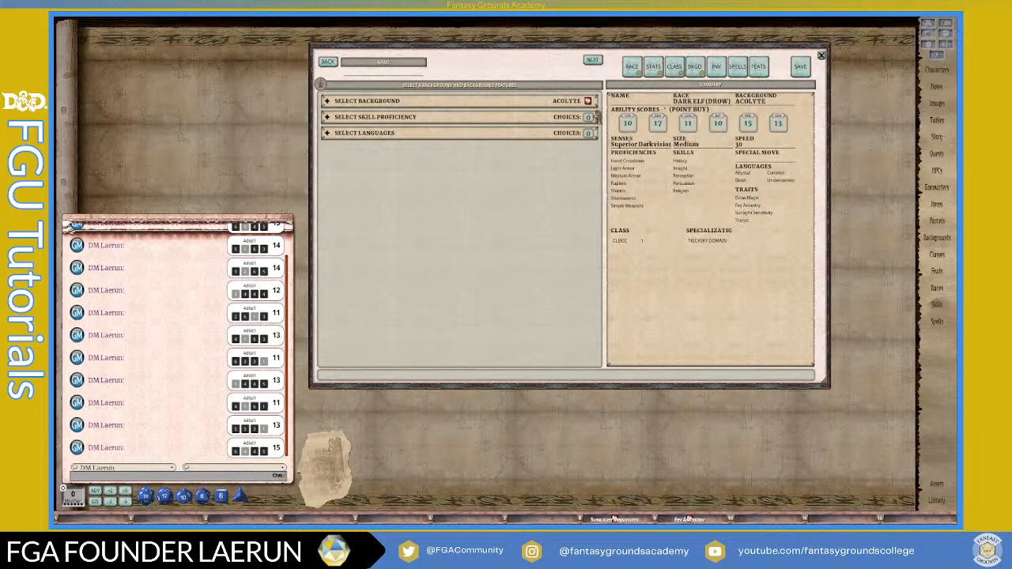
- Open the Acolyte background description, enlarge it to read its proficiencies, equipment and suggested characteristics, and close it
left_click(587, 101)
scroll(553, 269, "down", 5)
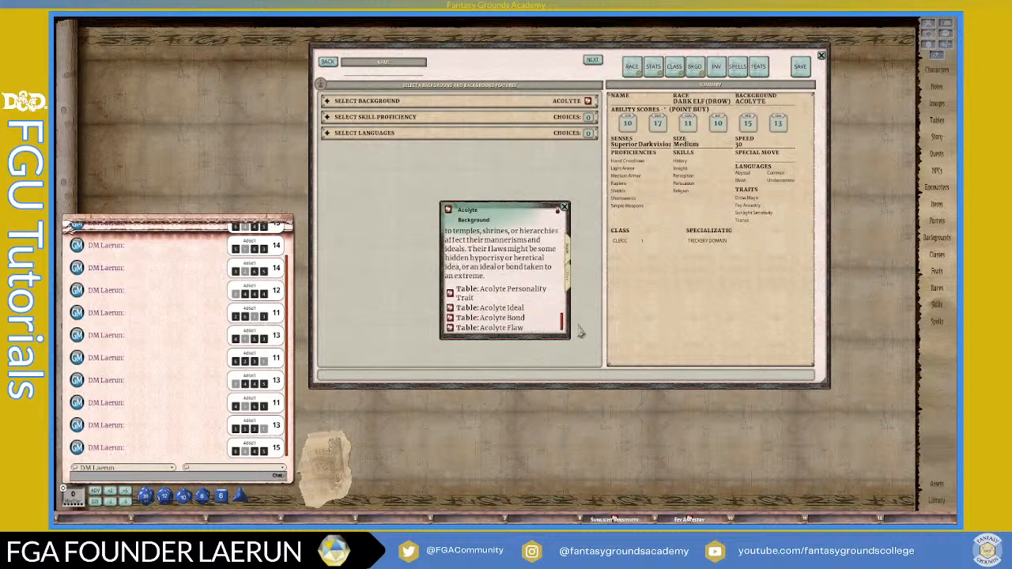
left_click_drag(567, 338, 621, 456)
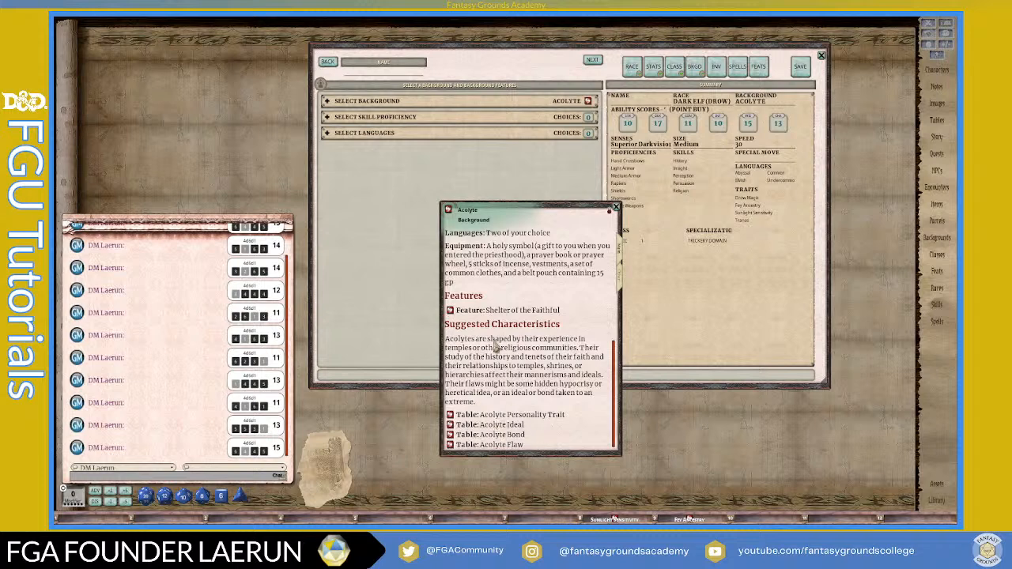
scroll(496, 346, "up", 2)
scroll(500, 370, "up", 2)
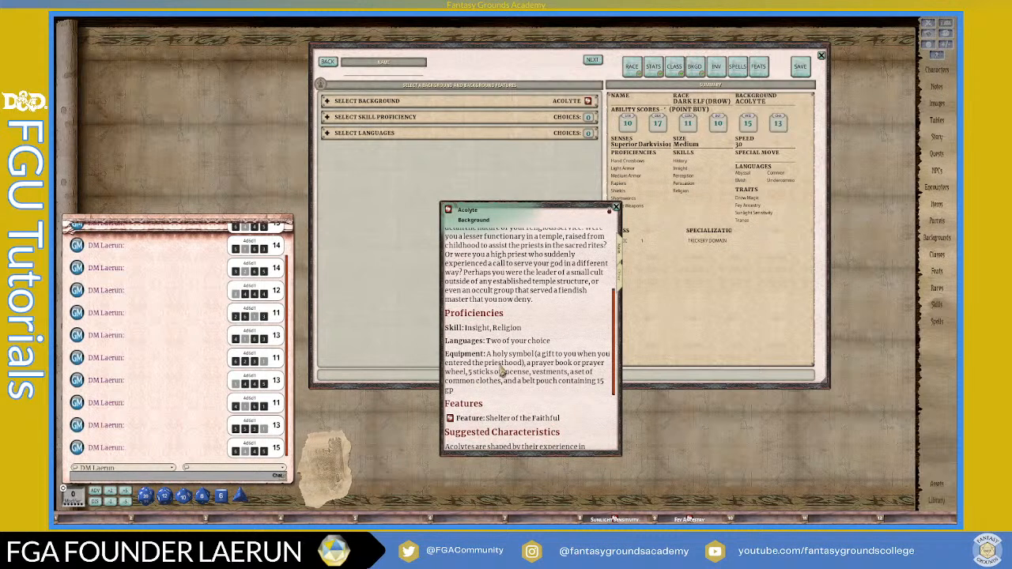
left_click(616, 209)
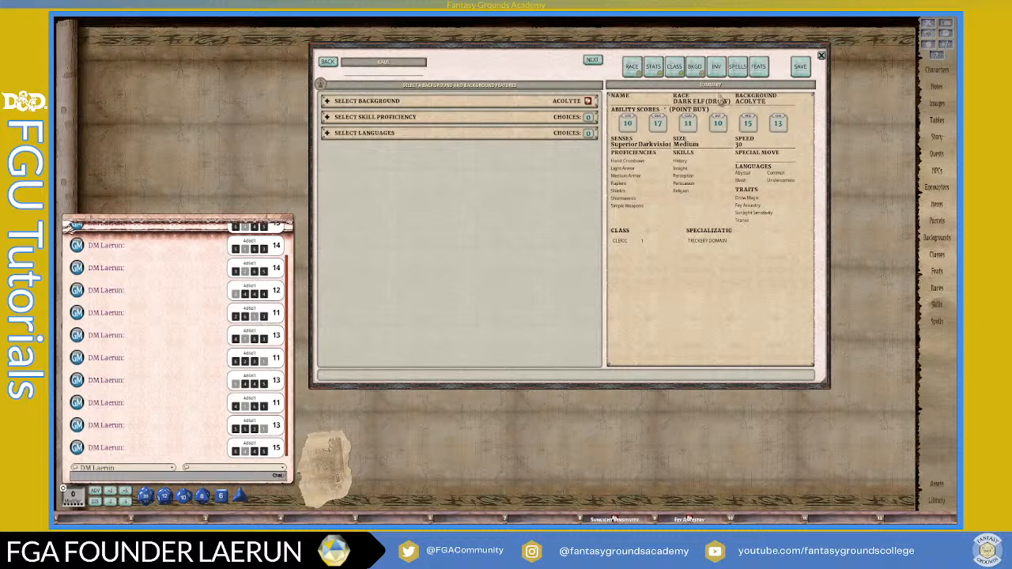
- Go to the inventory selection, reposition the wizard, and choose Mace for the first class equipment choice
left_click(716, 68)
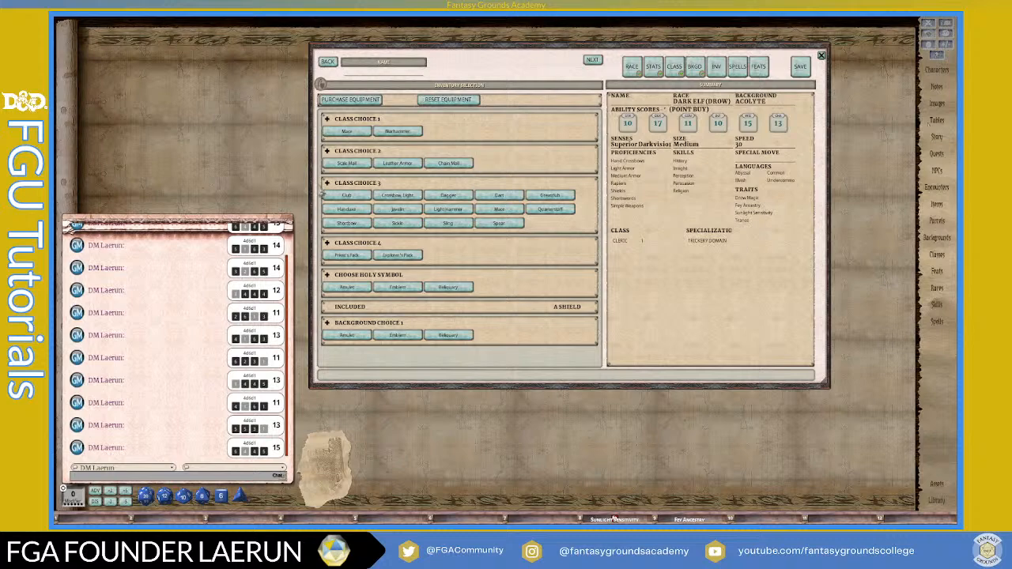
left_click_drag(487, 63, 522, 78)
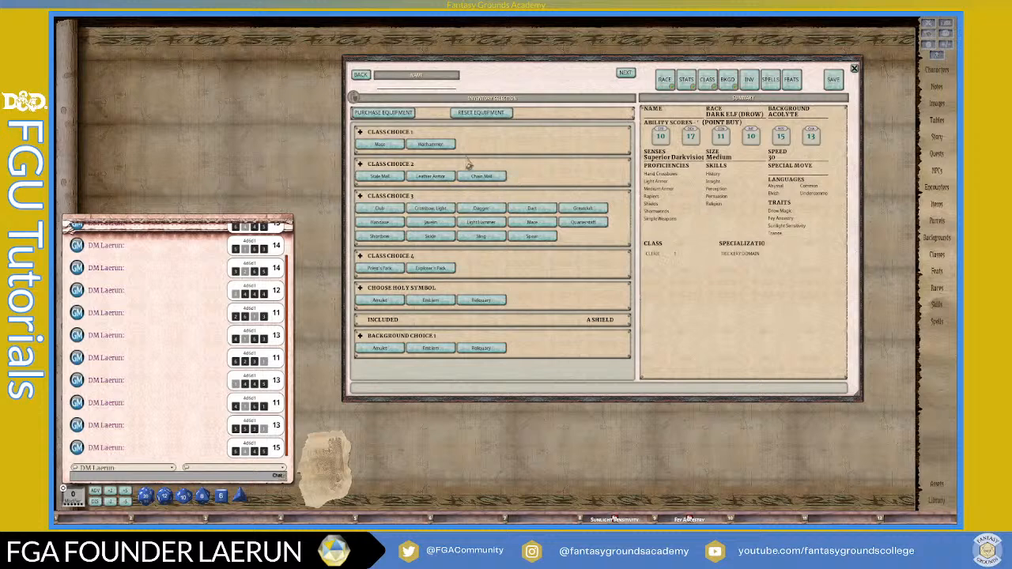
left_click(398, 146)
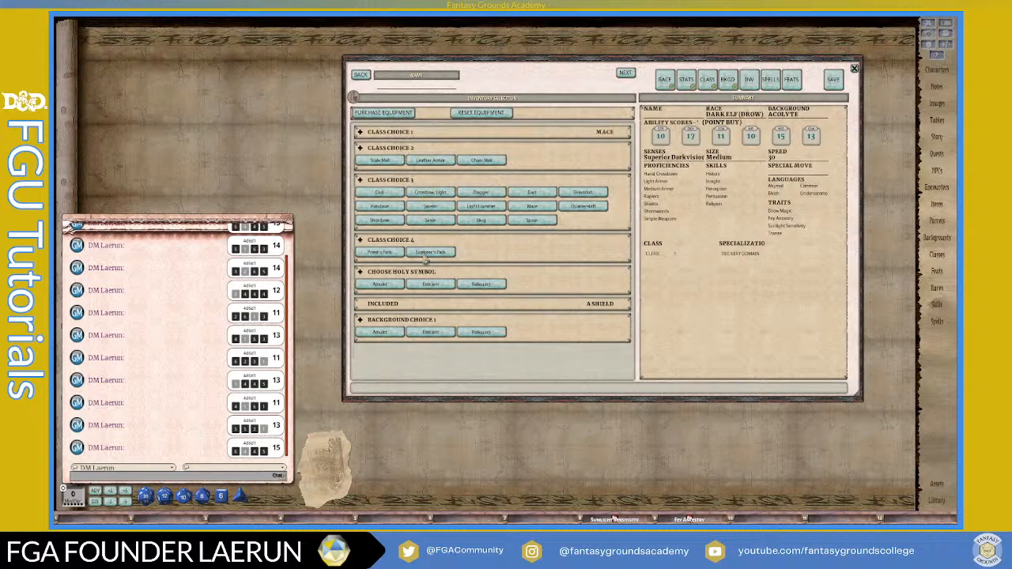
- Filter the purchasable weapons by "mace" and add one Mace to the inventory
left_click(395, 114)
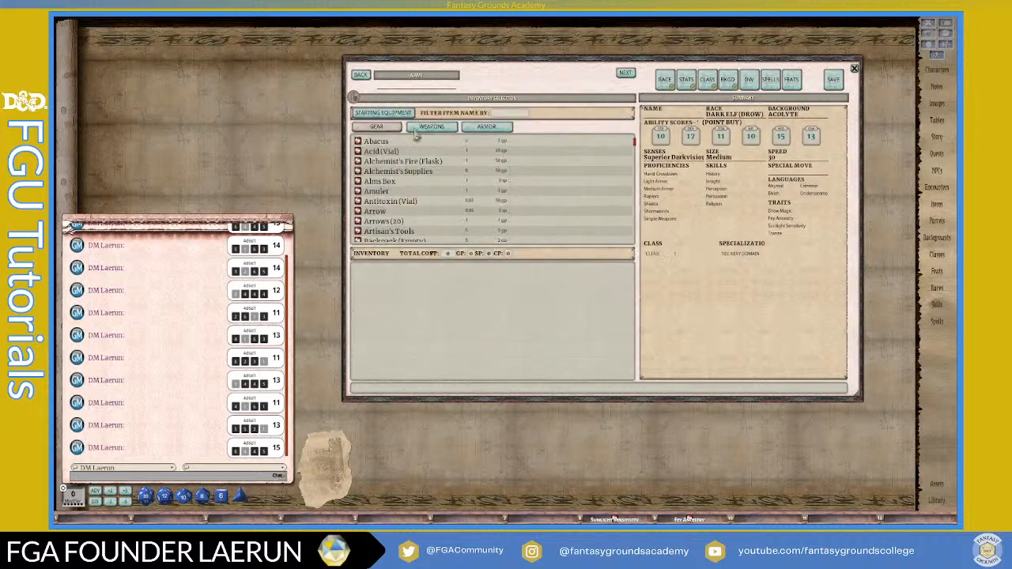
left_click(432, 128)
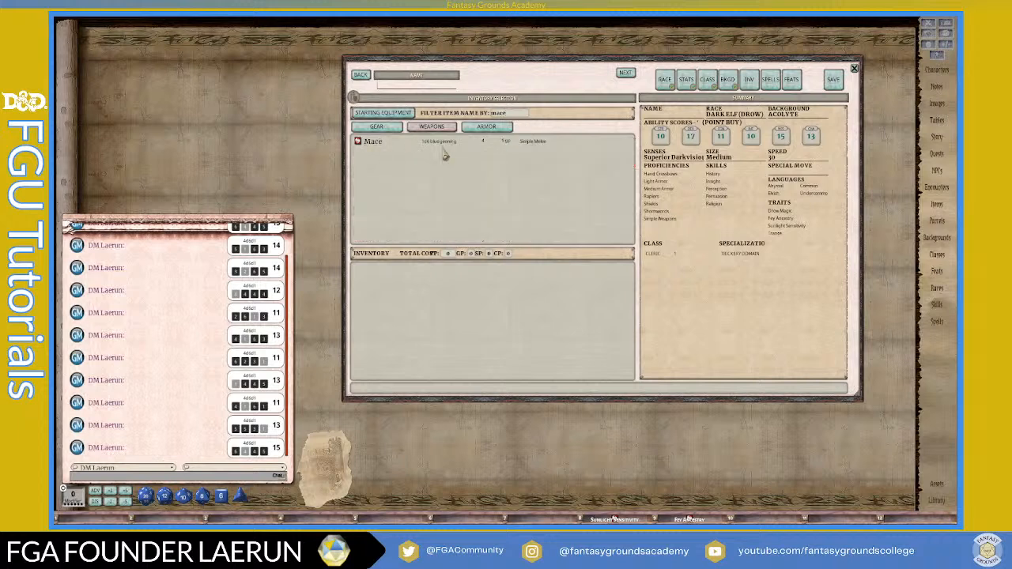
left_click_drag(360, 142, 396, 294)
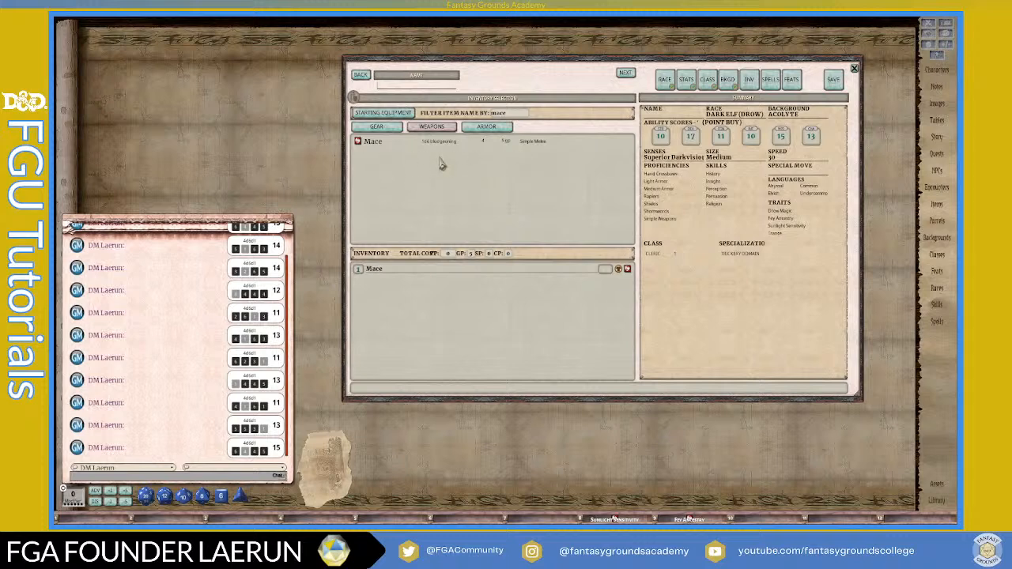
- Choose Chain Mail for the second class choice in the starting equipment and return to the equipment purchase list
left_click(395, 116)
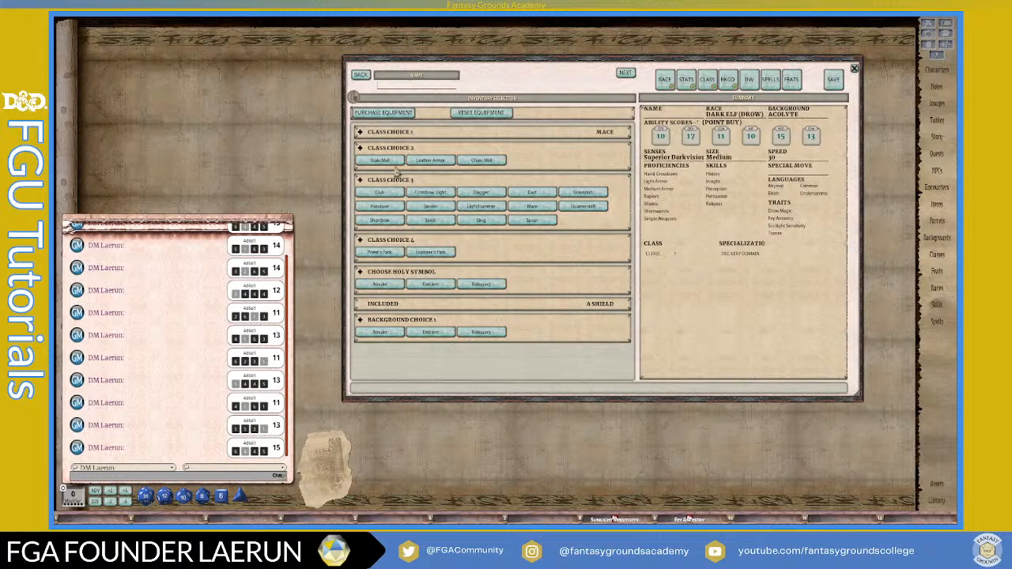
left_click(466, 161)
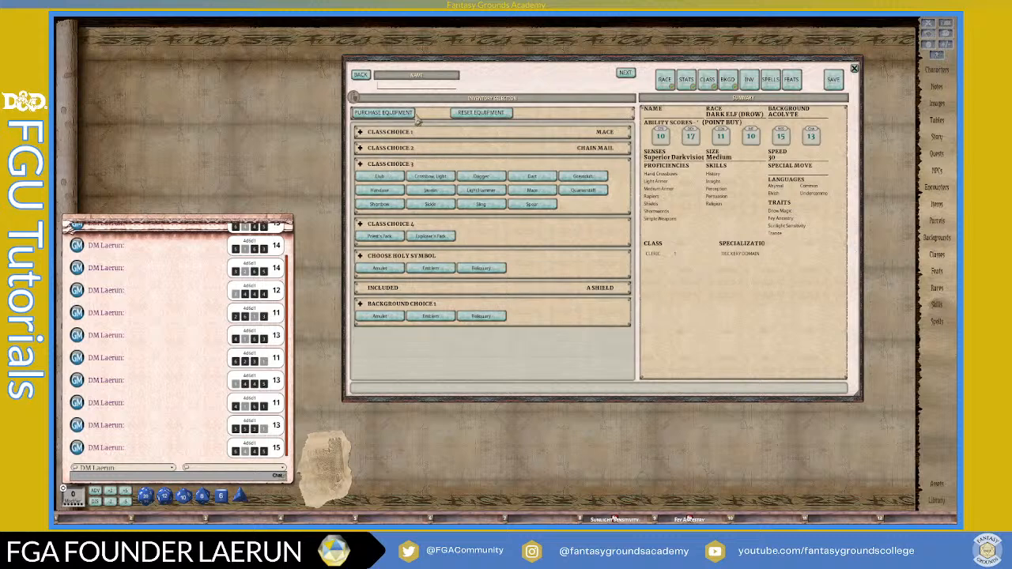
left_click(400, 115)
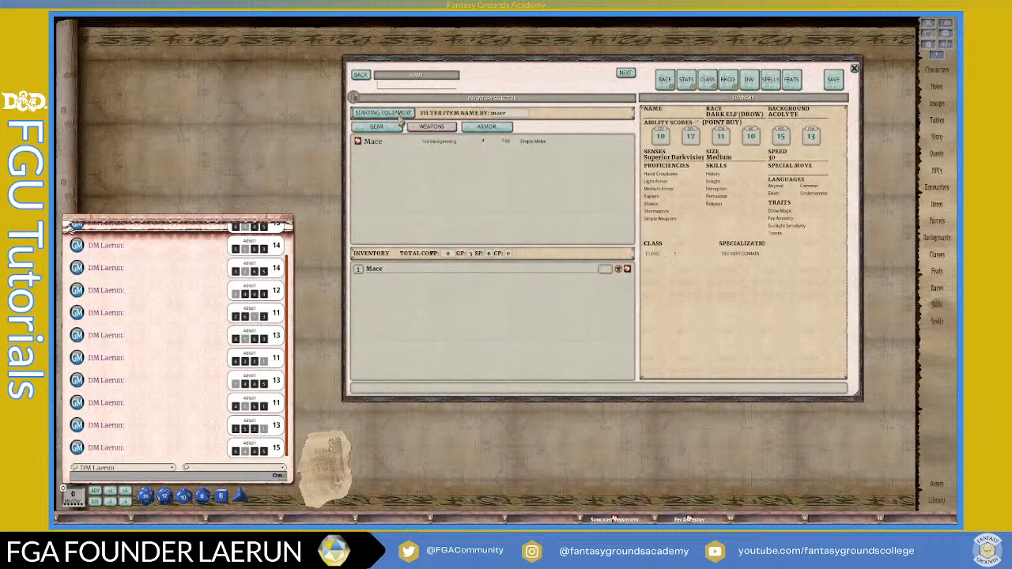
- Filter the purchasable armor by "chain", add one Chain Shirt to the inventory, and return to the starting equipment choices
left_click(485, 128)
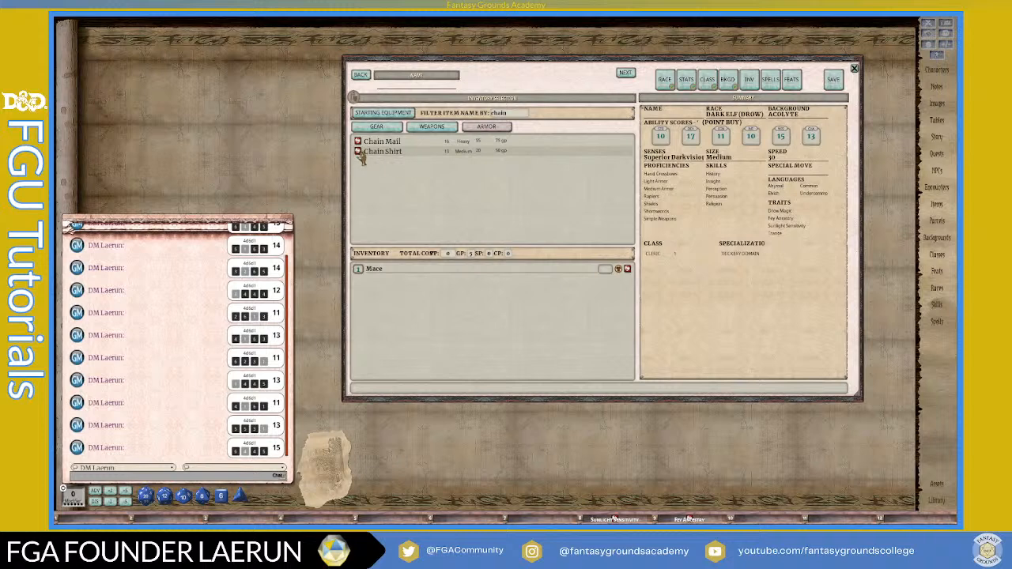
left_click_drag(362, 157, 374, 290)
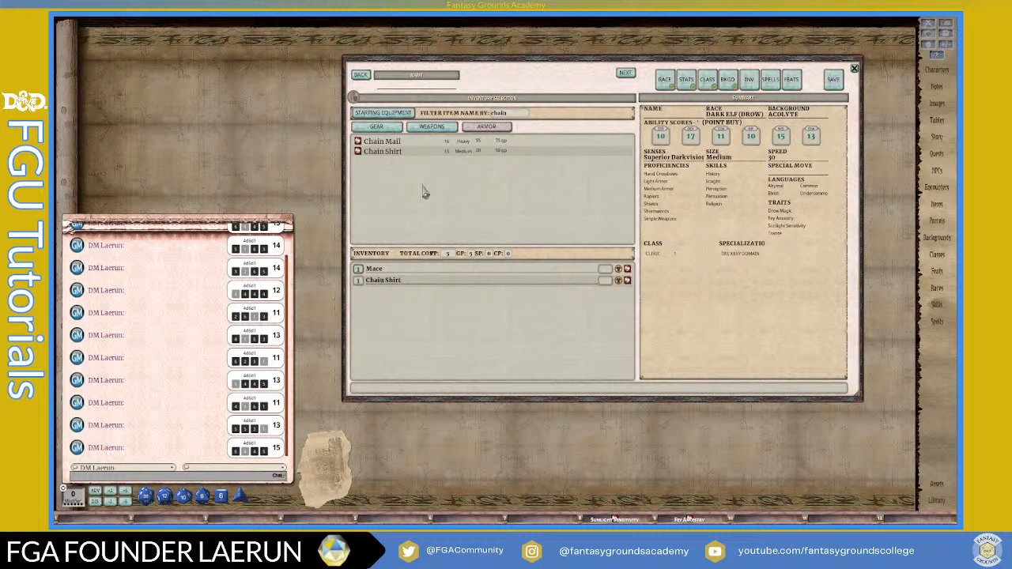
left_click(382, 113)
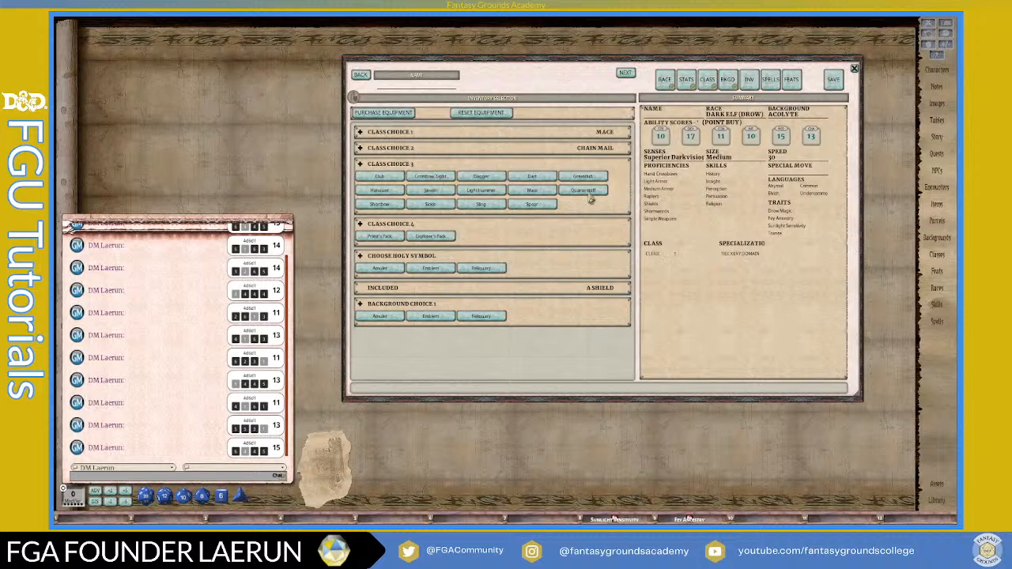
- Choose the light crossbow for the third class choice and add Crossbow, Light from the purchasable weapons filtered by "light"
left_click(439, 177)
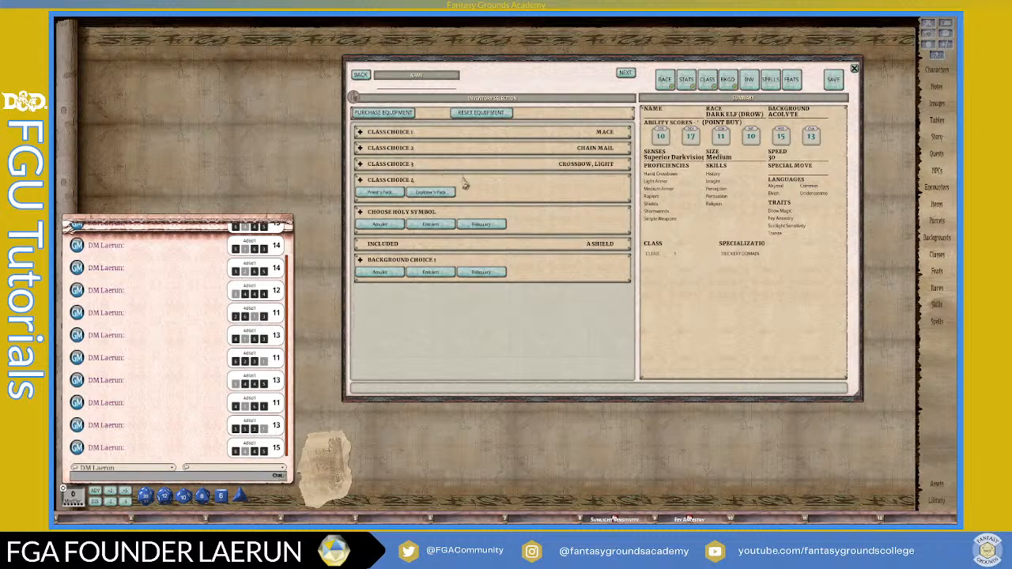
left_click(408, 114)
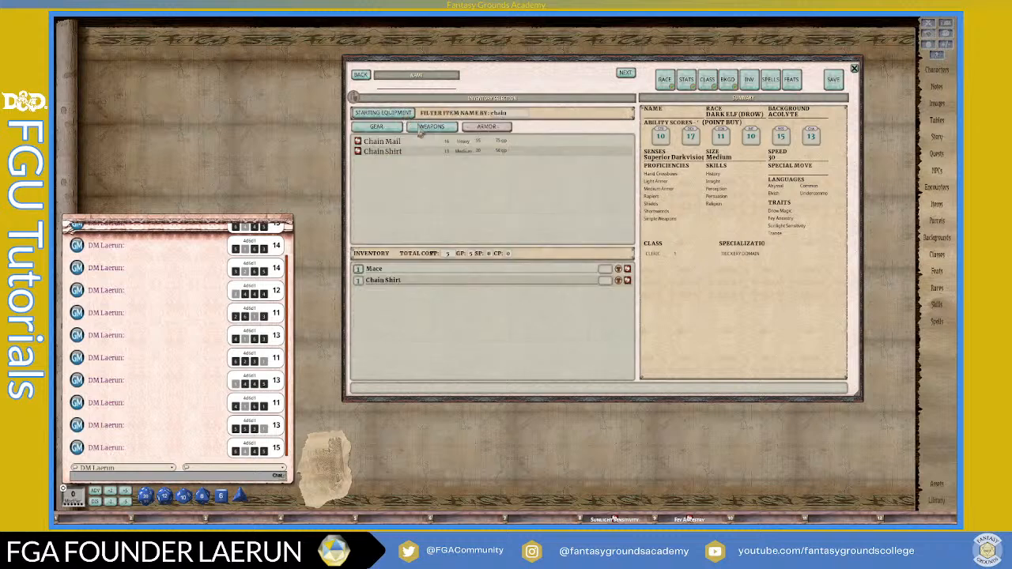
left_click(435, 129)
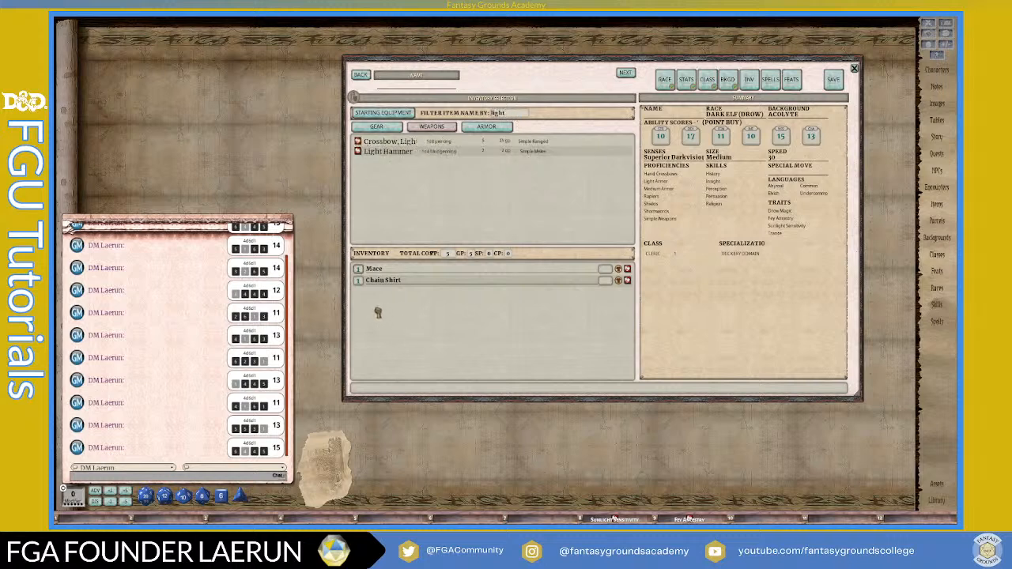
left_click_drag(377, 312, 378, 313)
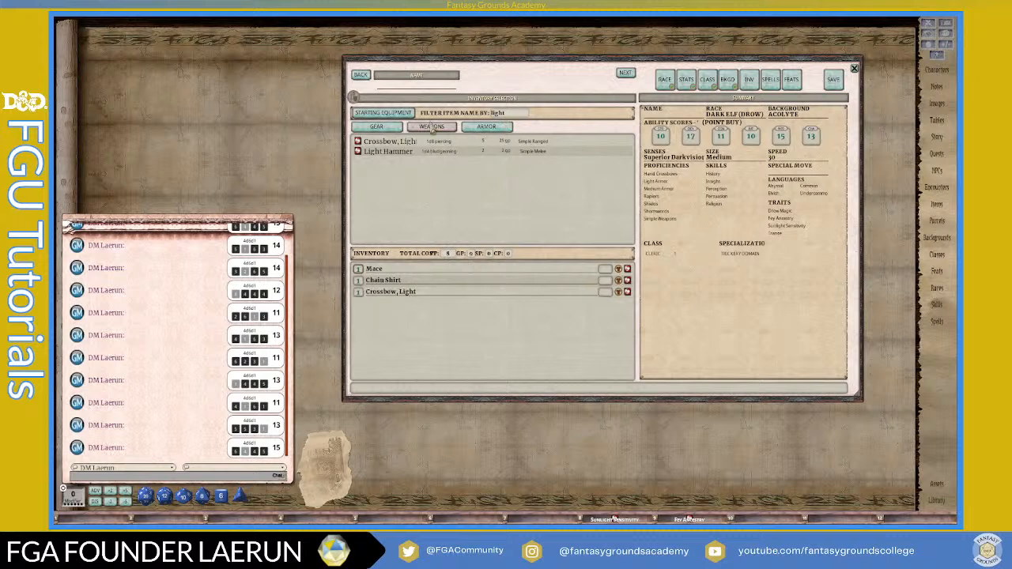
- Add Crossbow Bolts (20) and Case, Crossbow Bolt to the inventory, filtering the purchasable gear by "bolts" and "case"
left_click(392, 130)
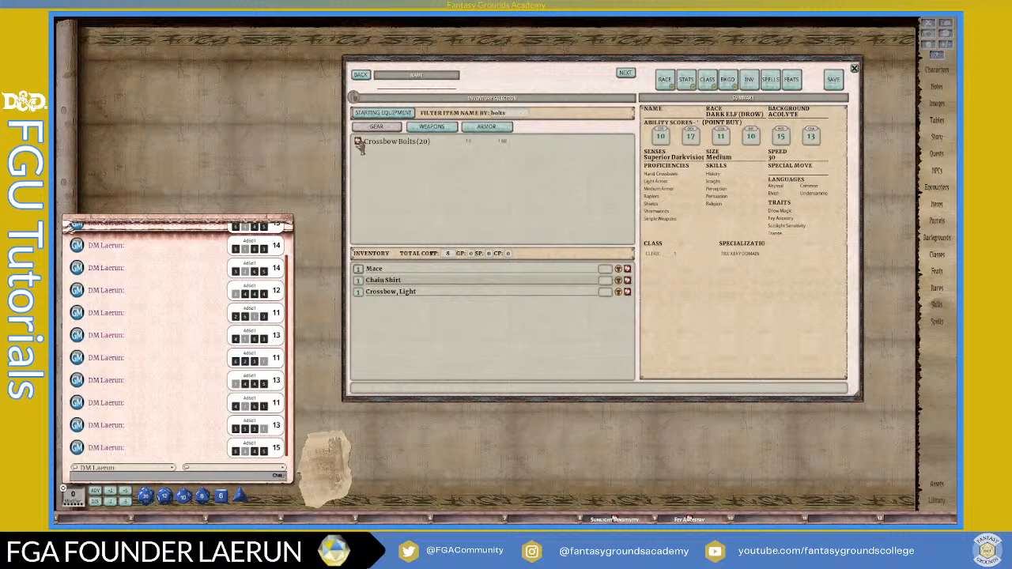
left_click_drag(360, 146, 382, 319)
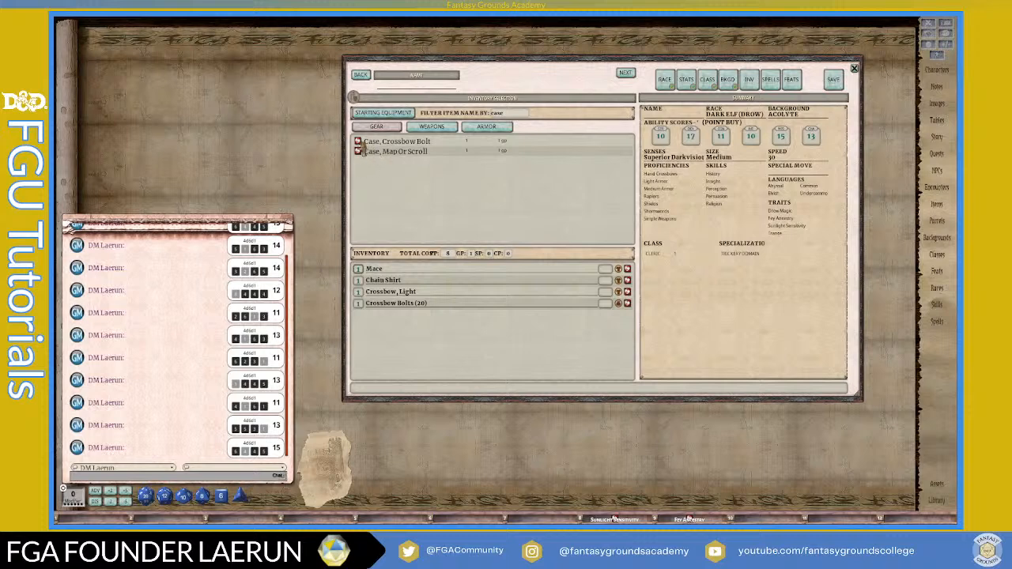
left_click_drag(359, 147, 389, 326)
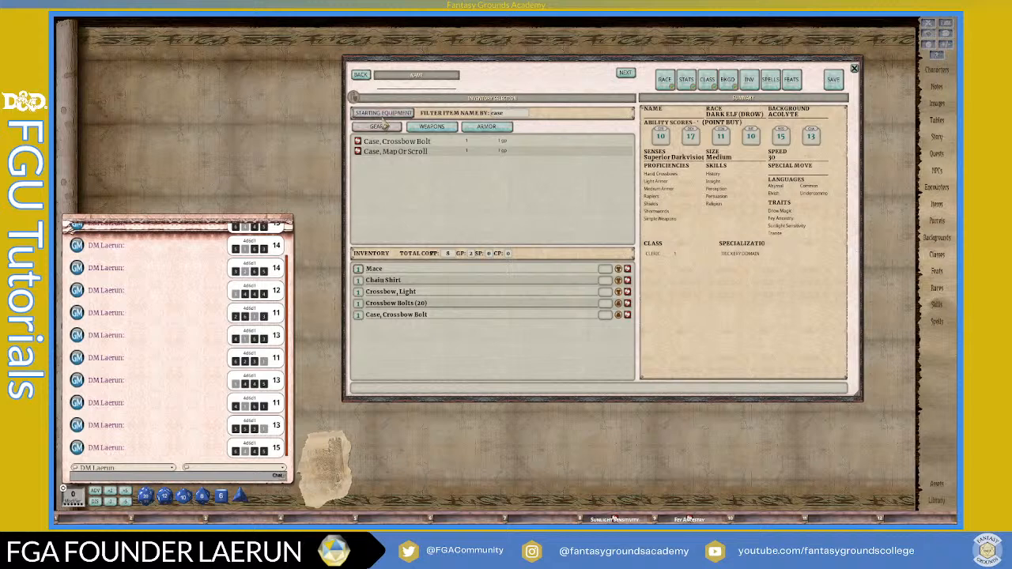
- Choose Explorer's Pack for the fourth class choice in the starting equipment and return to the equipment purchase list
left_click(382, 115)
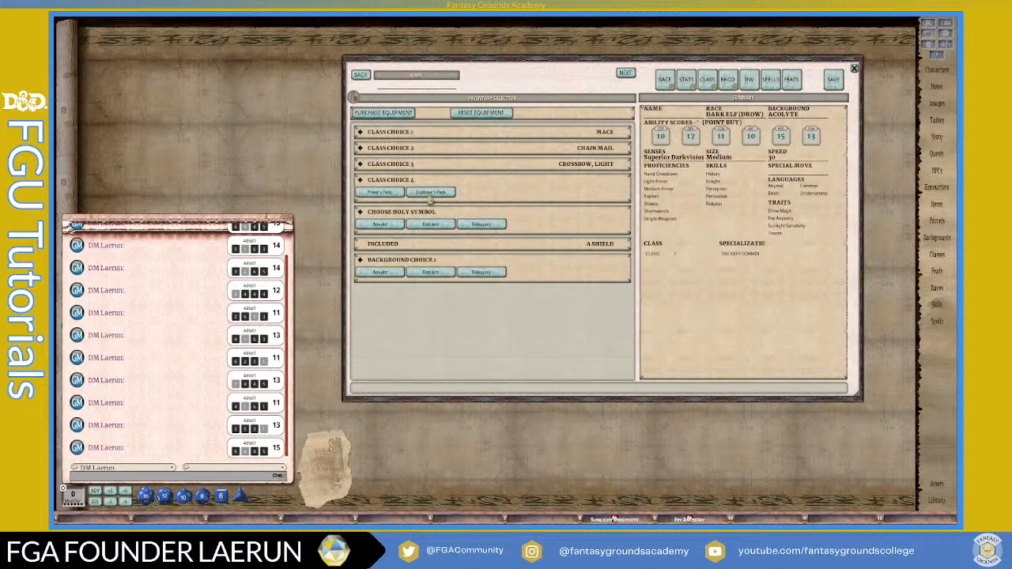
left_click(432, 193)
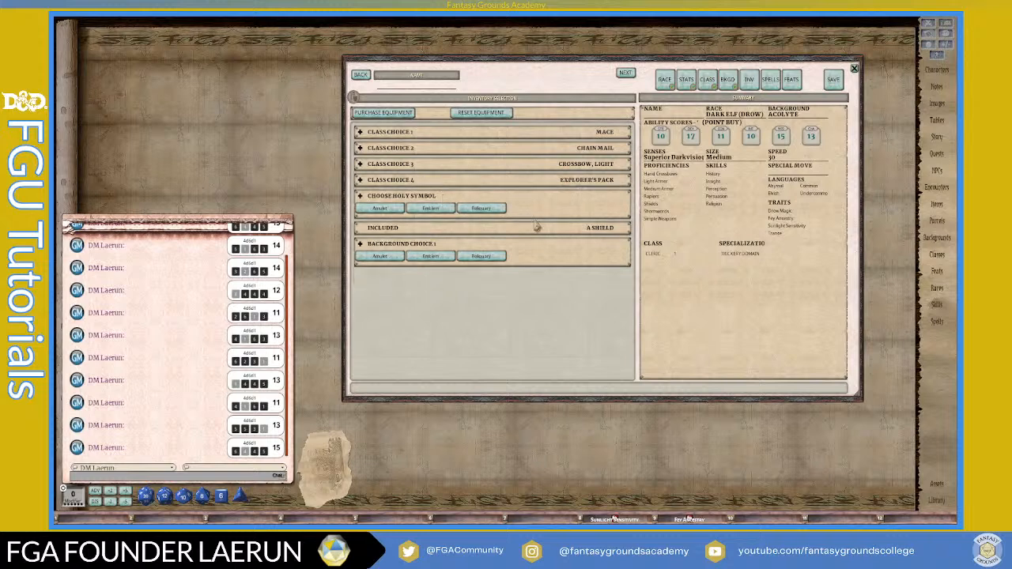
left_click(408, 113)
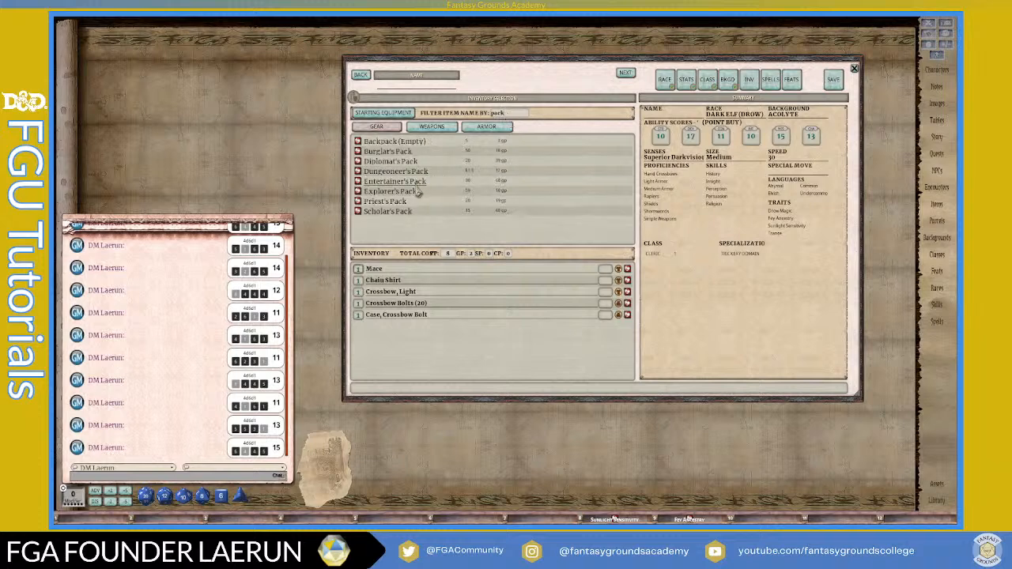
- Add an Explorer's Pack from the gear filtered by "pack" to the inventory and check its item description
left_click_drag(431, 314, 410, 352)
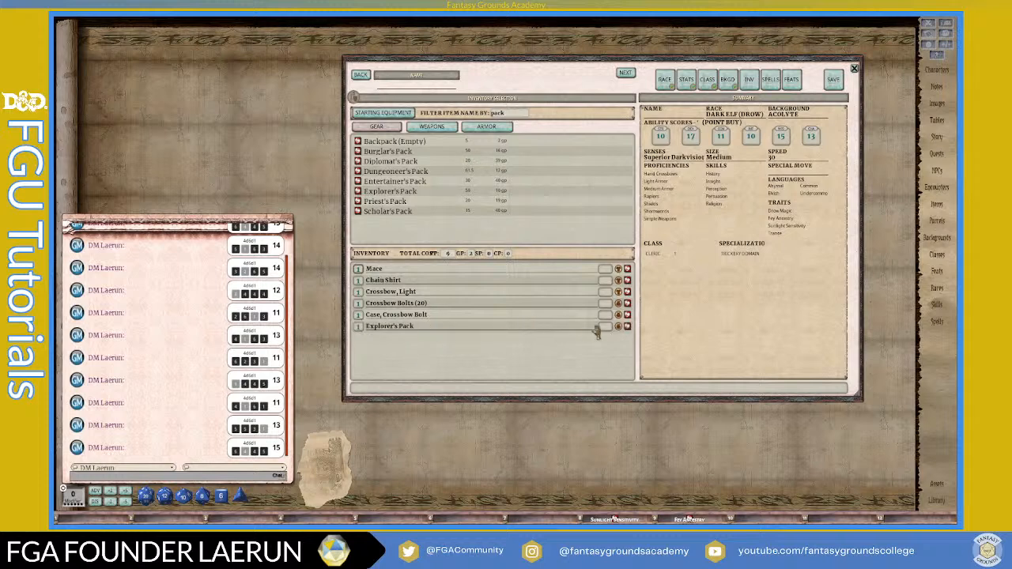
left_click(626, 326)
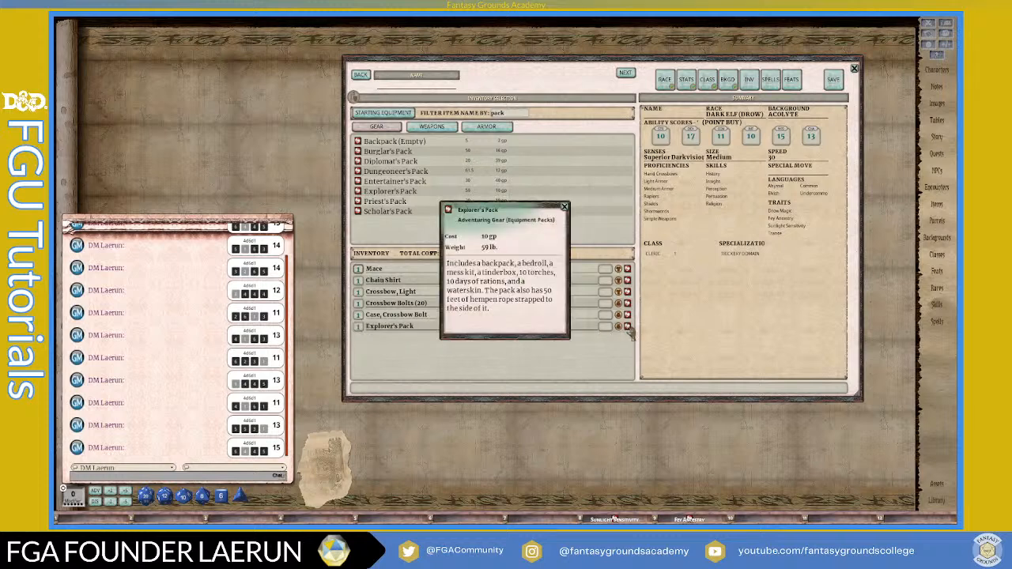
left_click(565, 208)
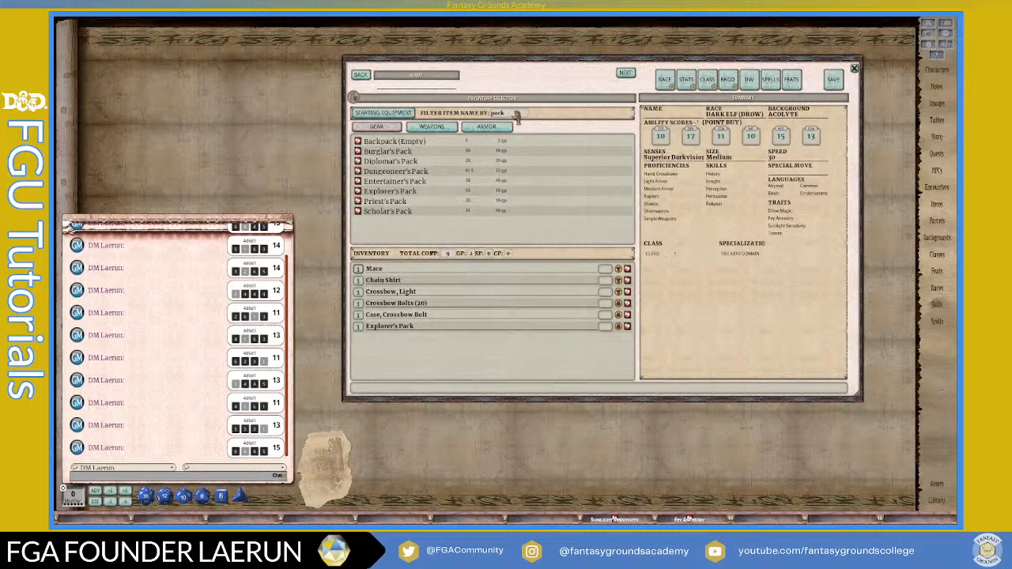
- Choose Emblem as the holy symbol in the starting equipment and search the purchasable gear for "symbol"
left_click(378, 113)
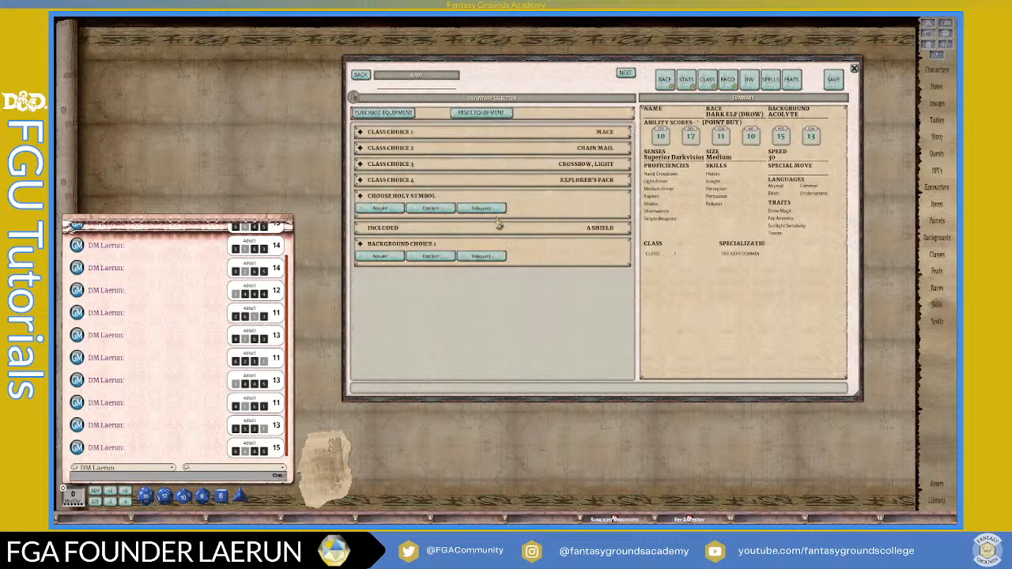
left_click(430, 209)
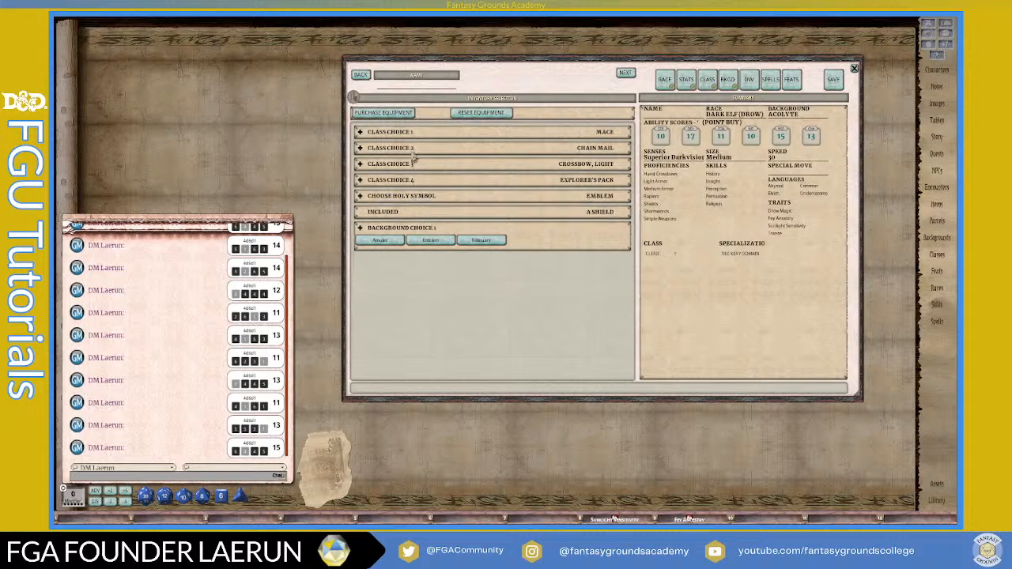
left_click(397, 117)
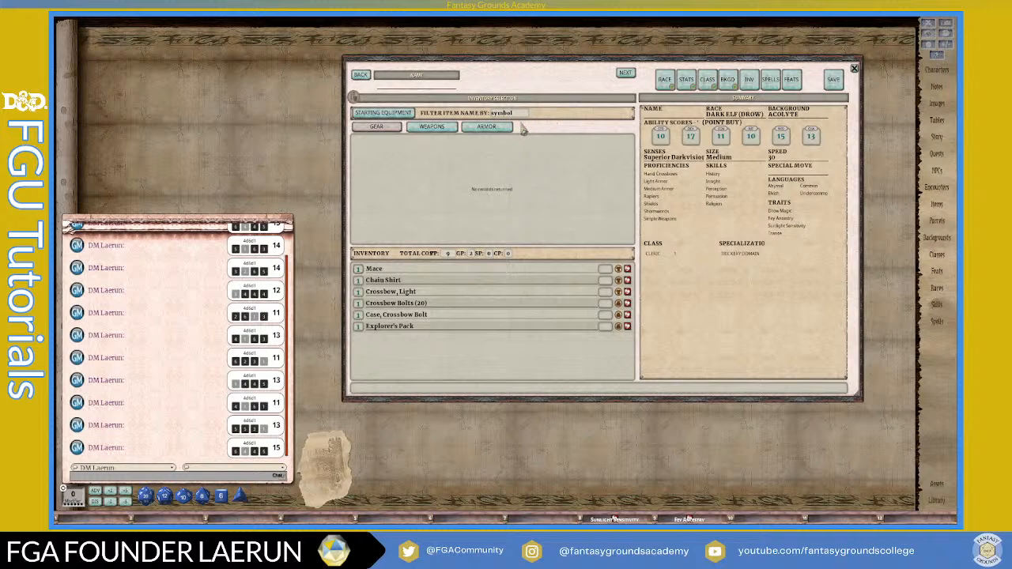
- Choose Reliquary for the first background choice in the starting equipment and search the purchasable gear by item name
left_click(376, 113)
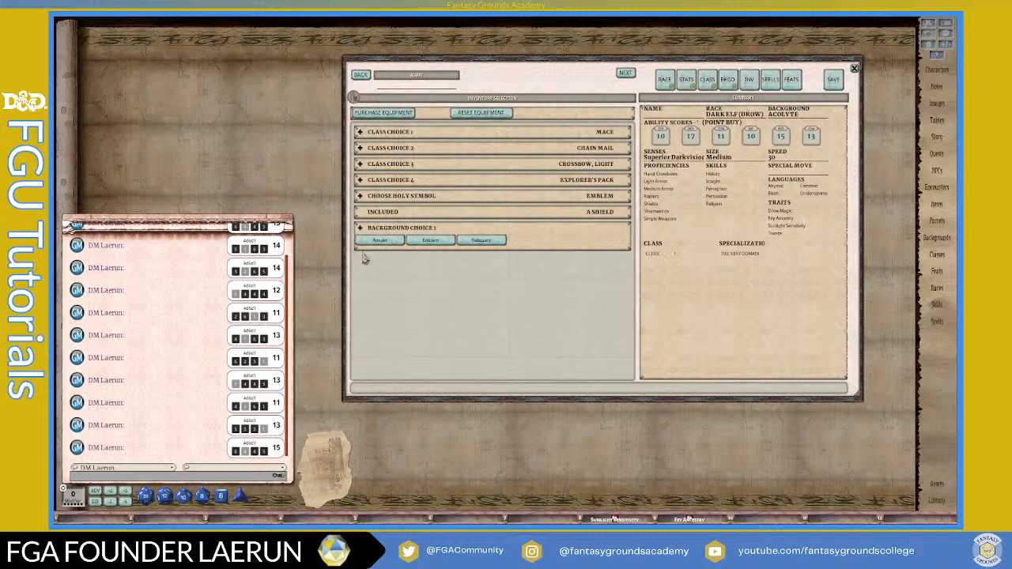
left_click(490, 245)
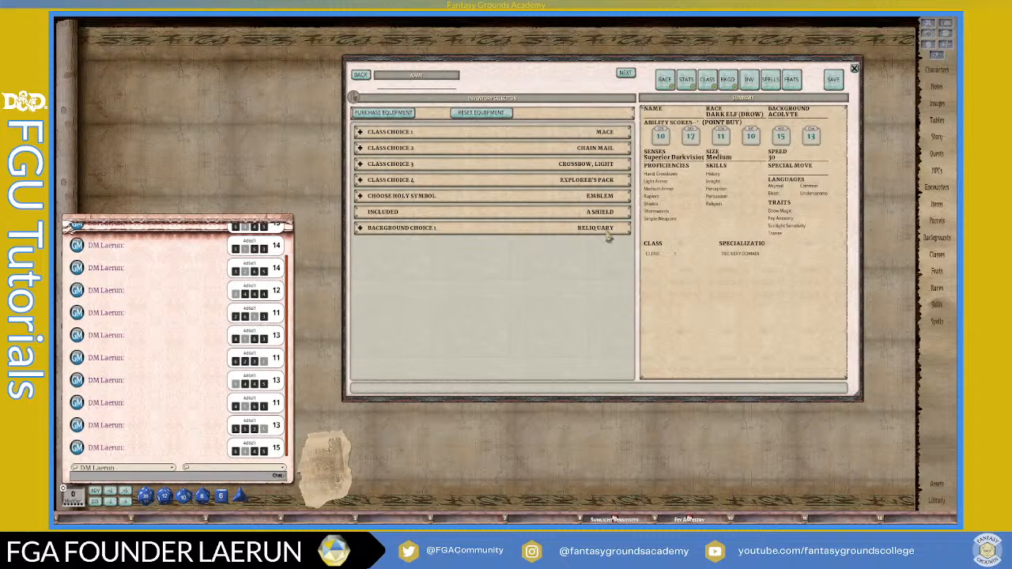
left_click(410, 113)
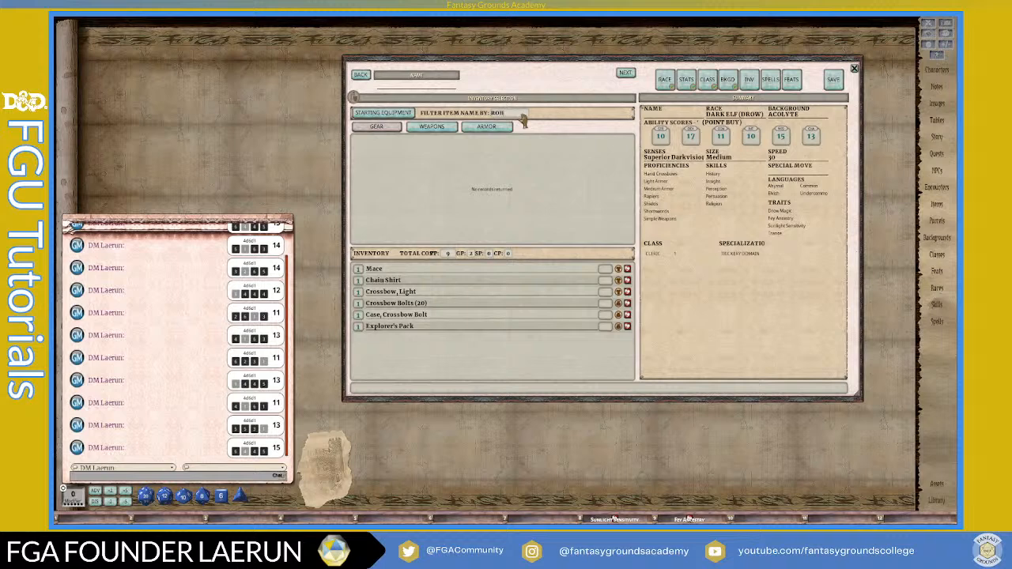
type("s")
- Go to the spell selection and add the cleric cantrips Sacred Flame, Thaumaturgy and Guidance to the selected spells
left_click(770, 81)
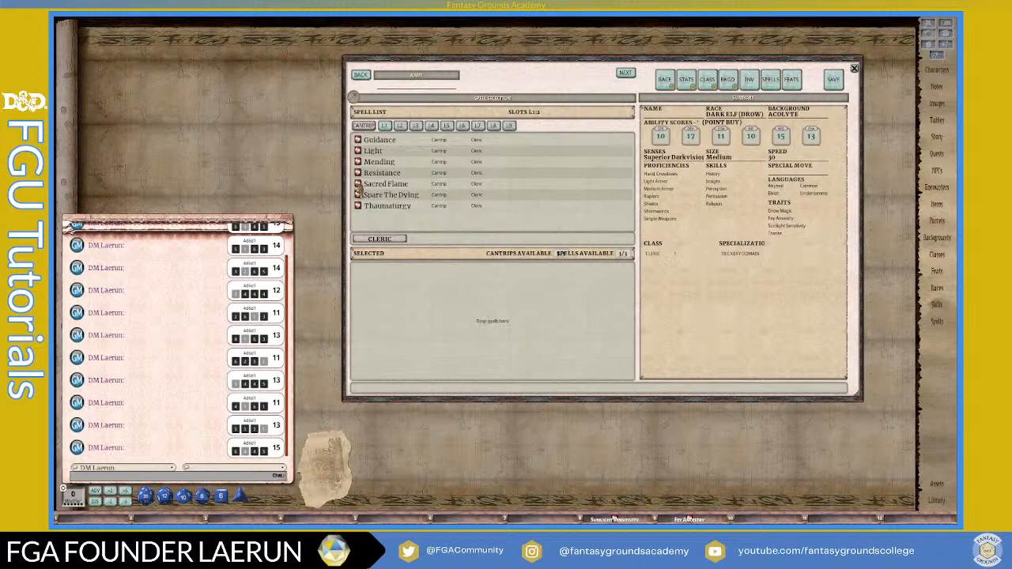
left_click_drag(357, 186, 383, 274)
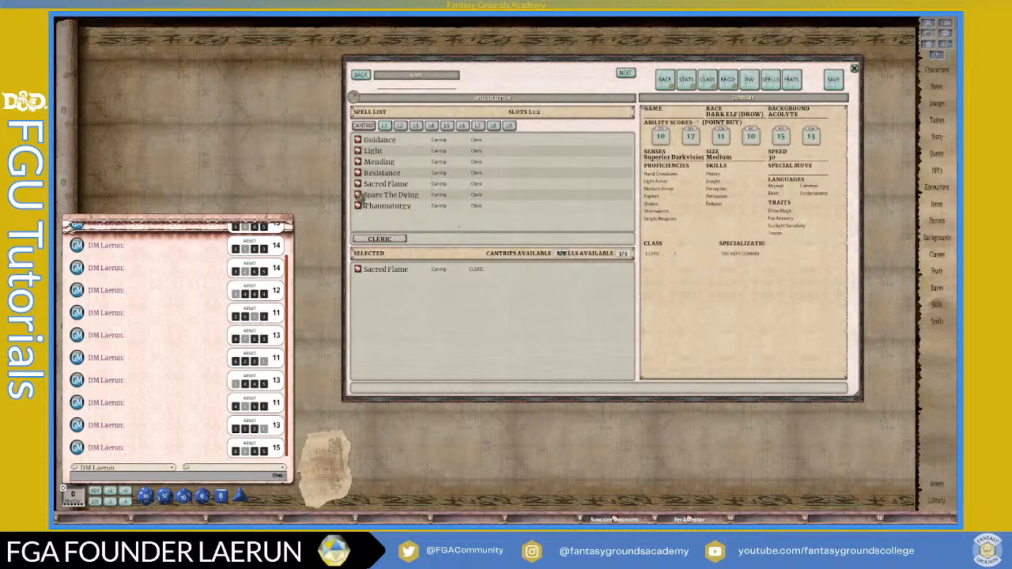
left_click_drag(359, 207, 381, 290)
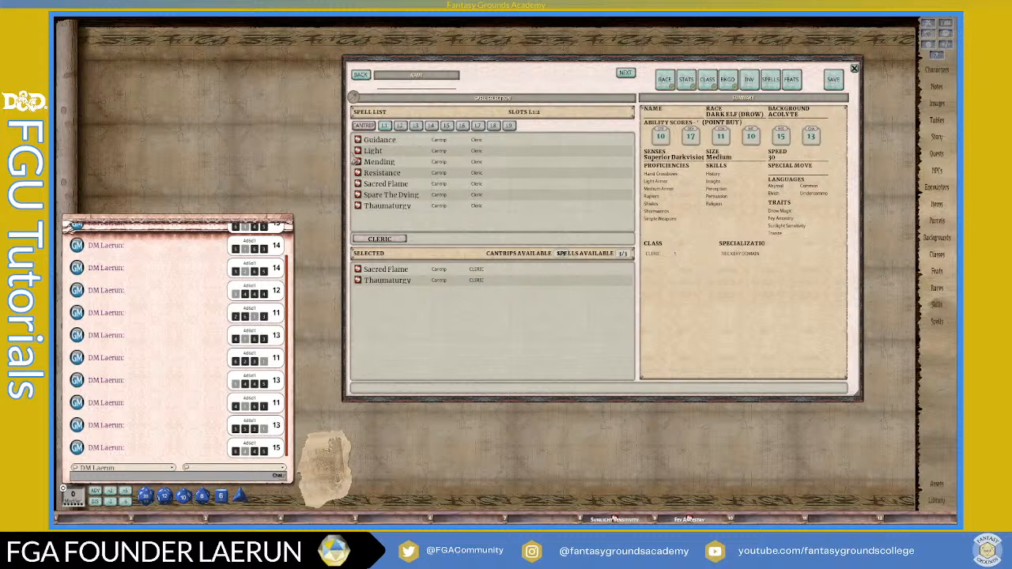
left_click_drag(358, 141, 375, 298)
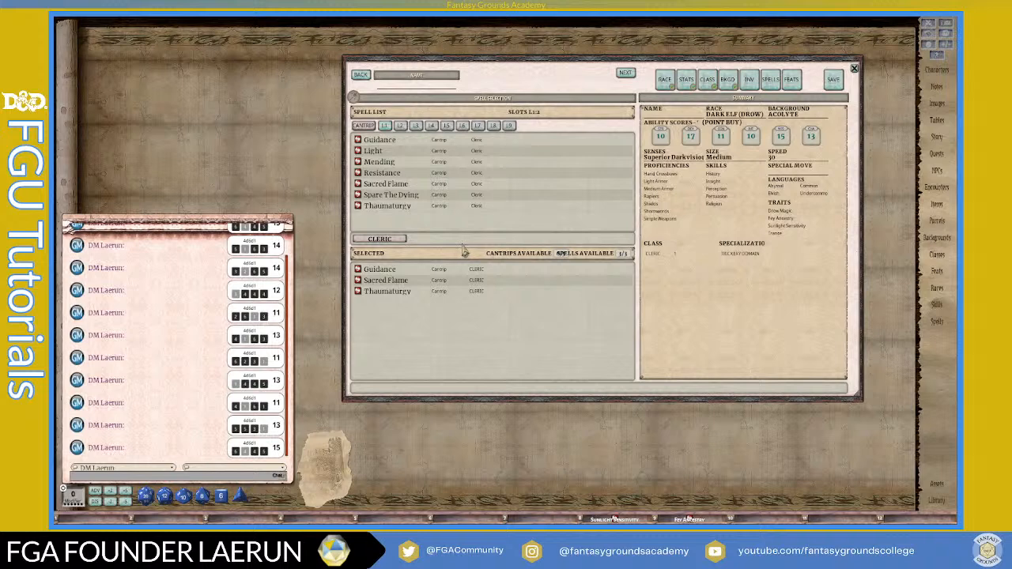
- Look through the level 1 cleric spells and add the Trickery Domain spell Charm Person to the selected spells
left_click(385, 127)
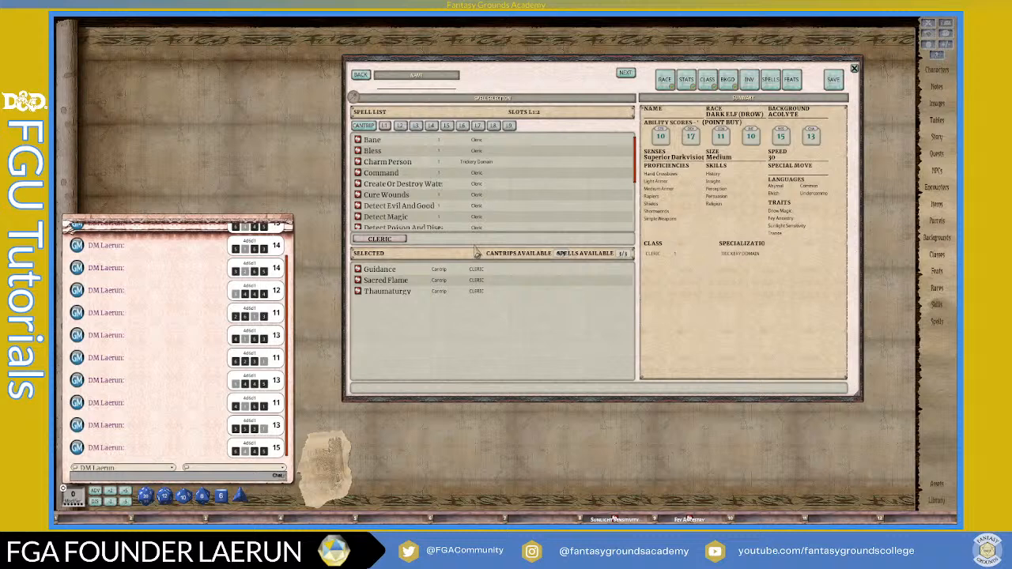
scroll(463, 215, "down", 2)
scroll(463, 215, "up", 2)
scroll(463, 210, "down", 5)
scroll(465, 209, "up", 2)
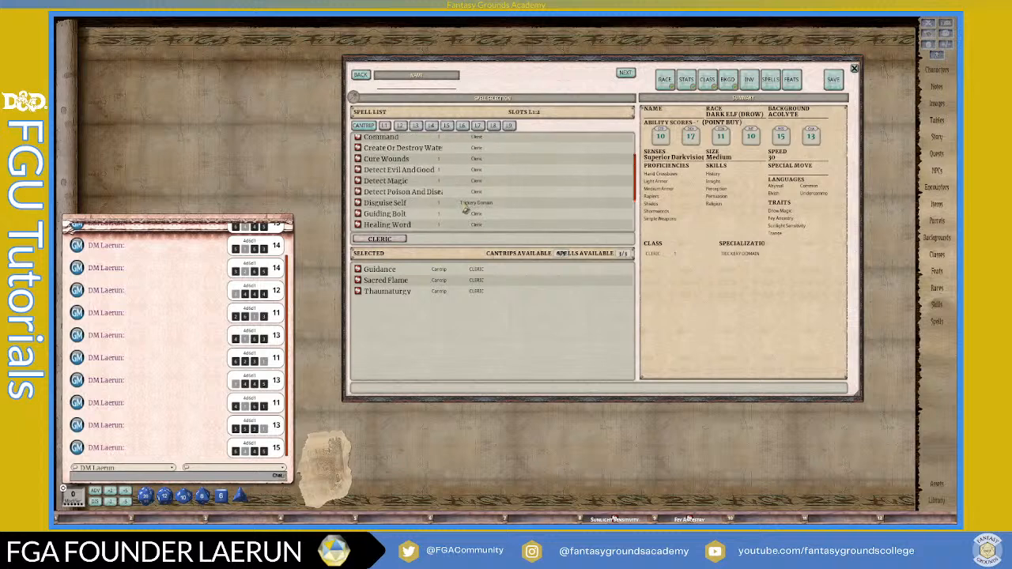
scroll(466, 208, "up", 3)
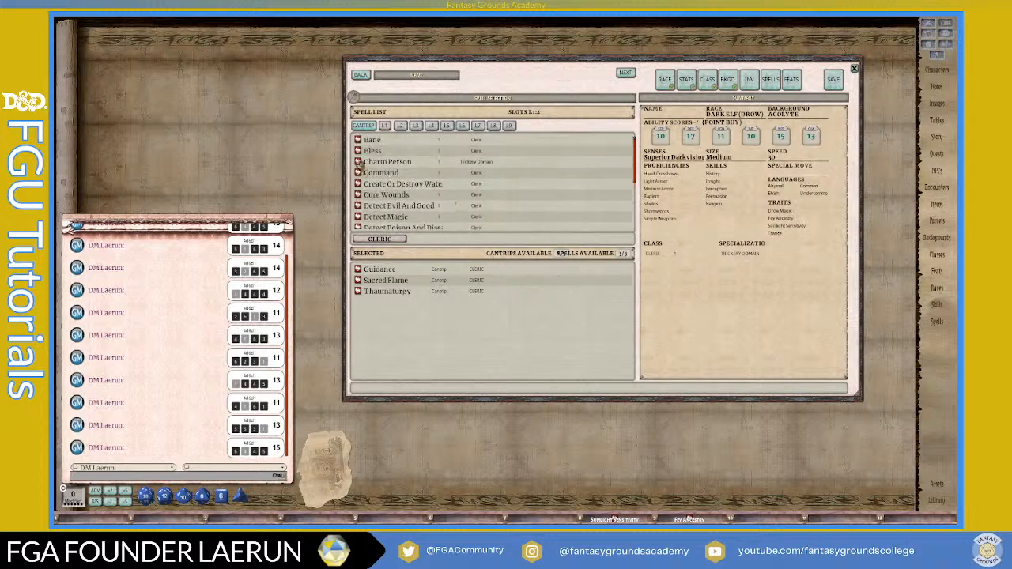
left_click_drag(360, 164, 396, 313)
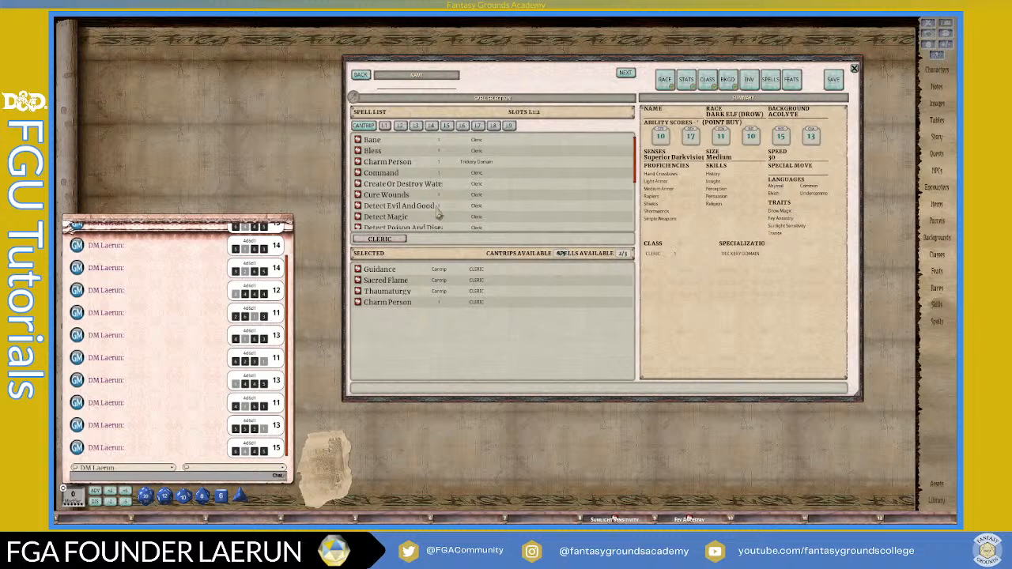
- Add the level 1 spells Disguise Self and Bane to the selected spells
scroll(437, 212, "down", 3)
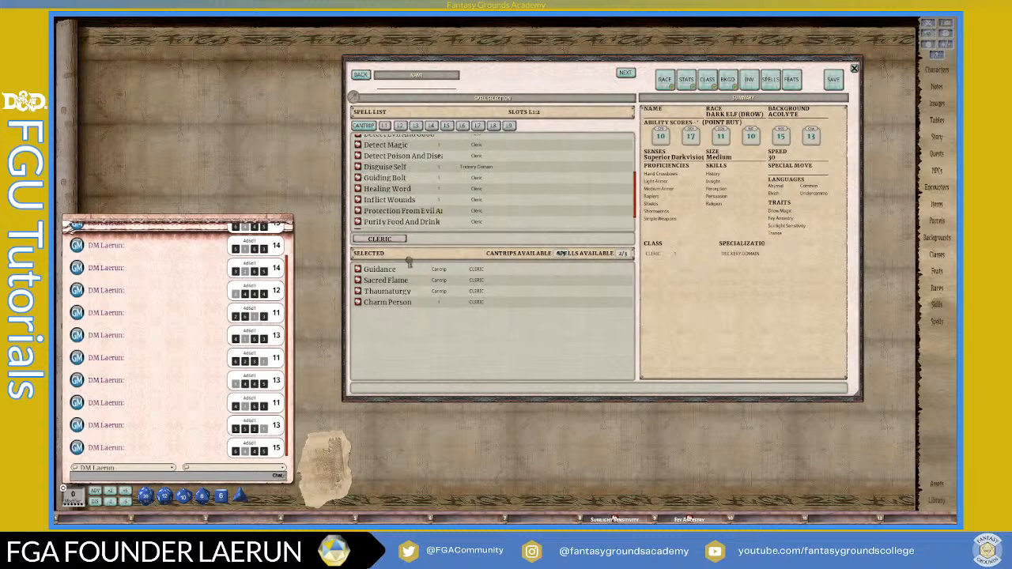
left_click_drag(408, 262, 388, 332)
scroll(453, 226, "down", 2)
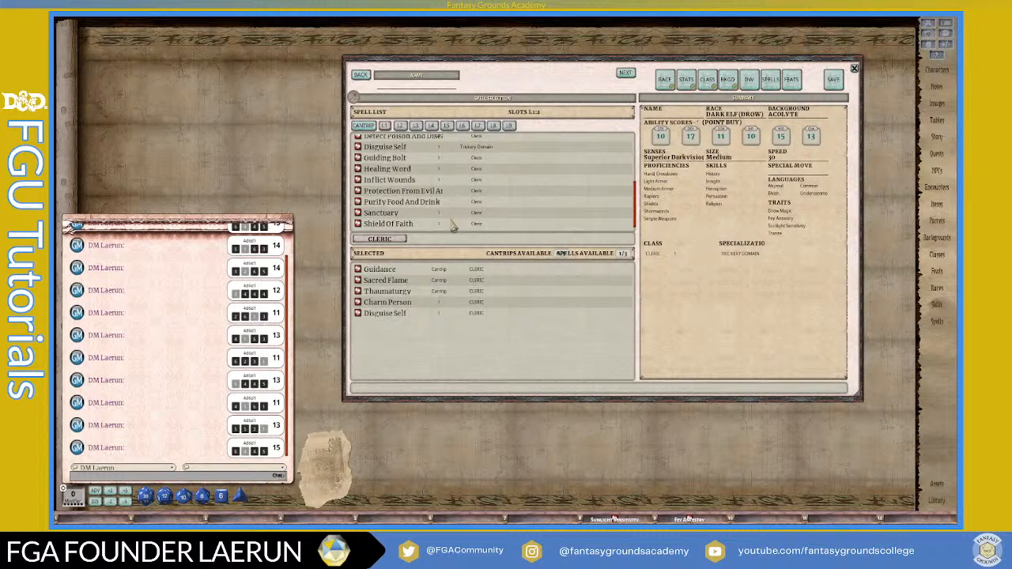
scroll(382, 228, "up", 3)
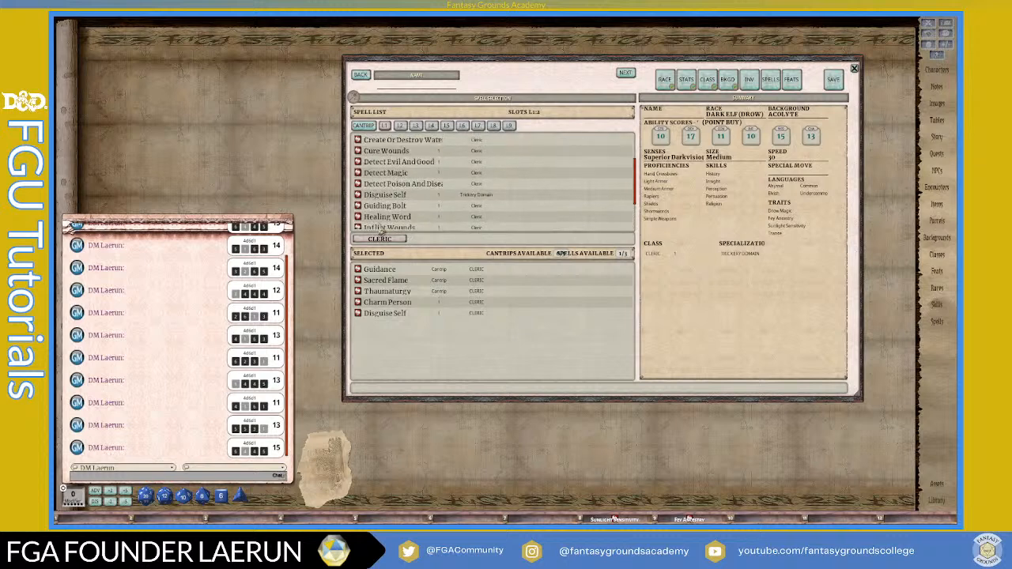
scroll(381, 227, "up", 3)
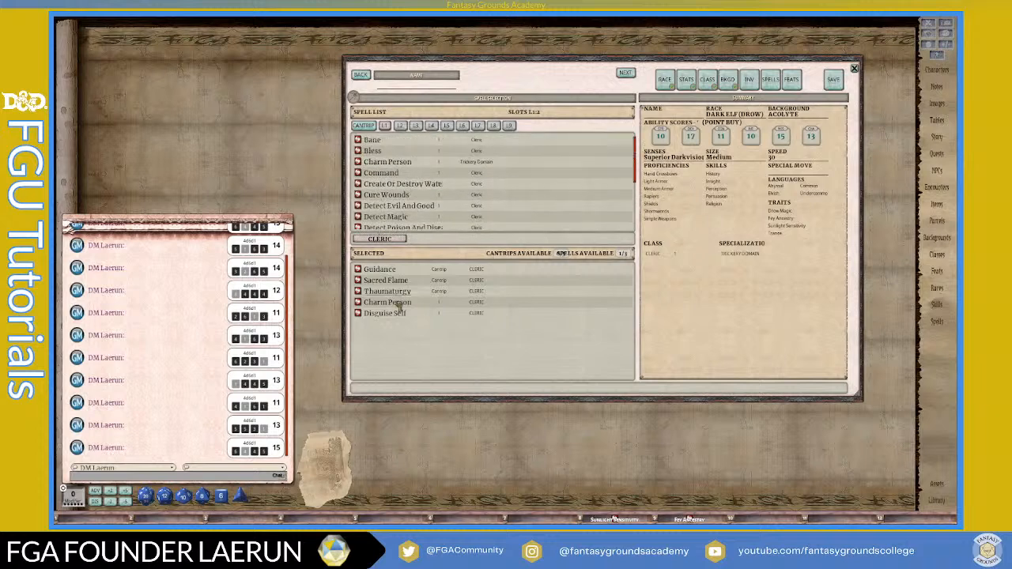
left_click_drag(387, 329, 384, 332)
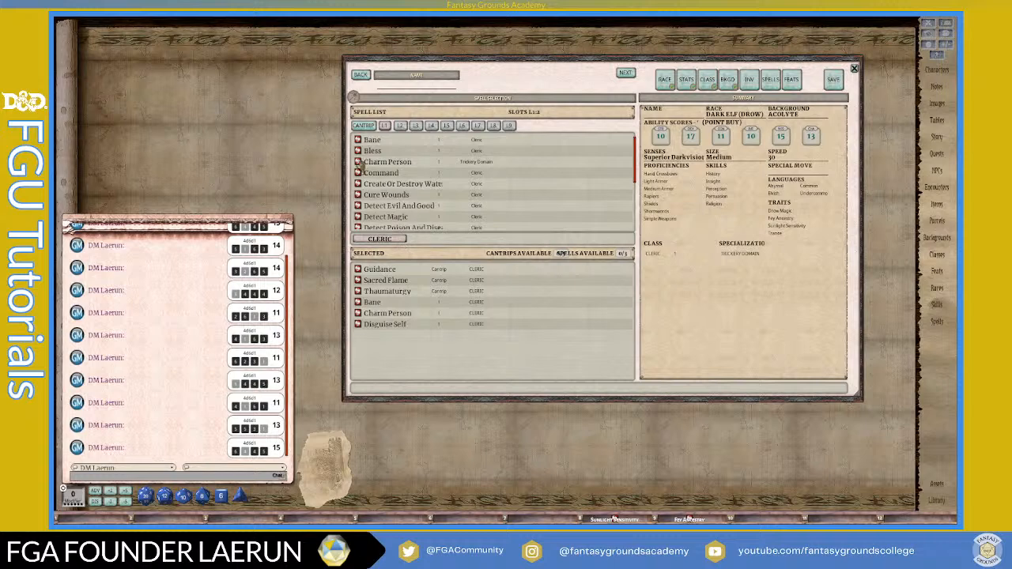
- Add the level 1 cleric spell Inflict Wounds to the selected spells and close the Disguise Self spell details
scroll(419, 208, "down", 4)
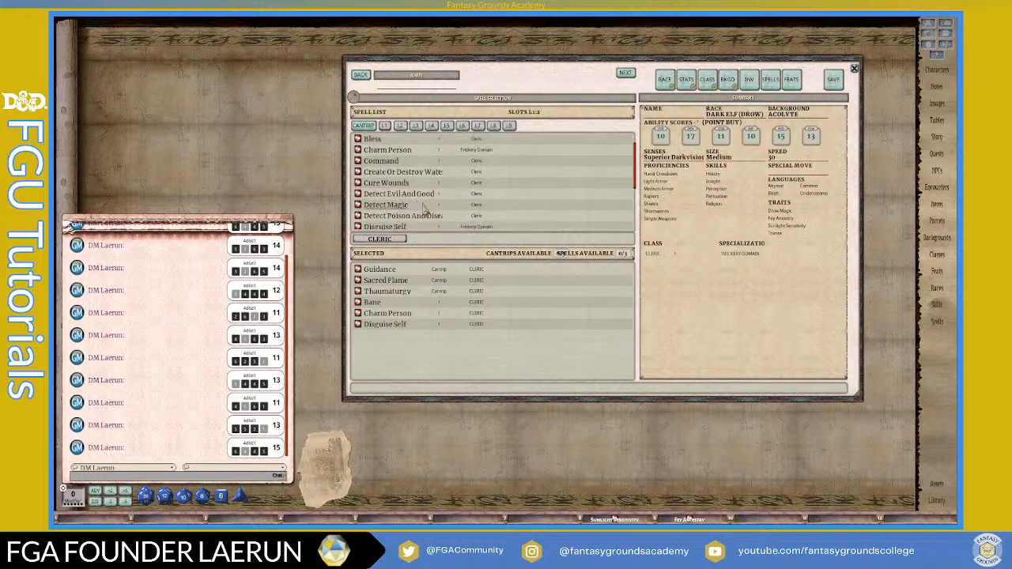
scroll(425, 210, "down", 1)
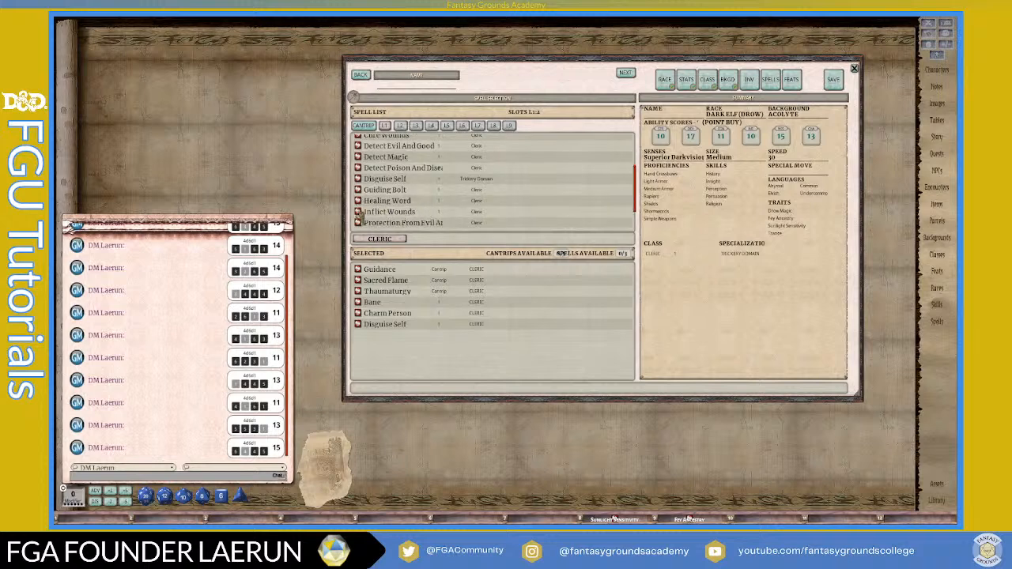
left_click_drag(360, 222, 391, 347)
left_click(405, 325)
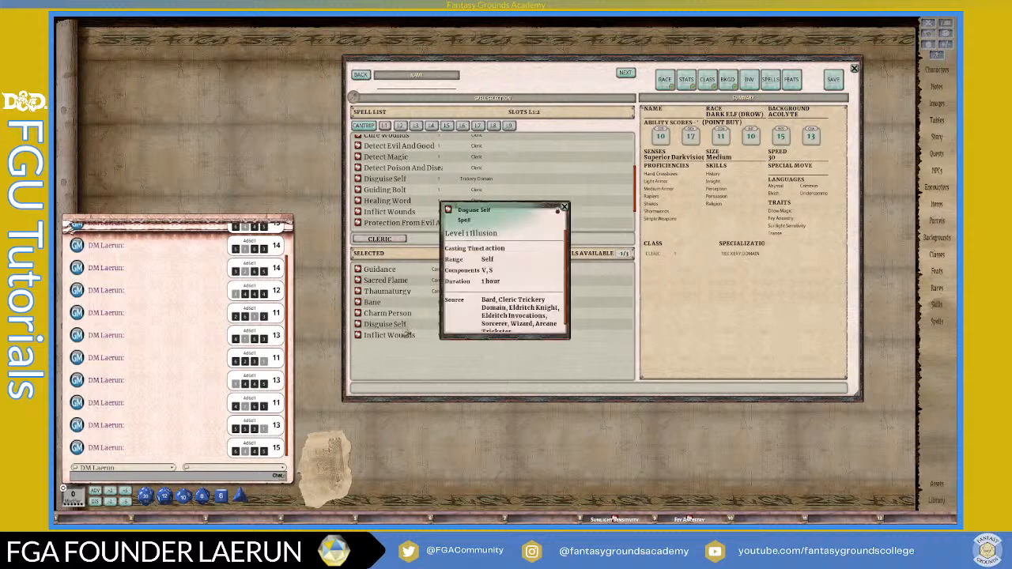
left_click(564, 208)
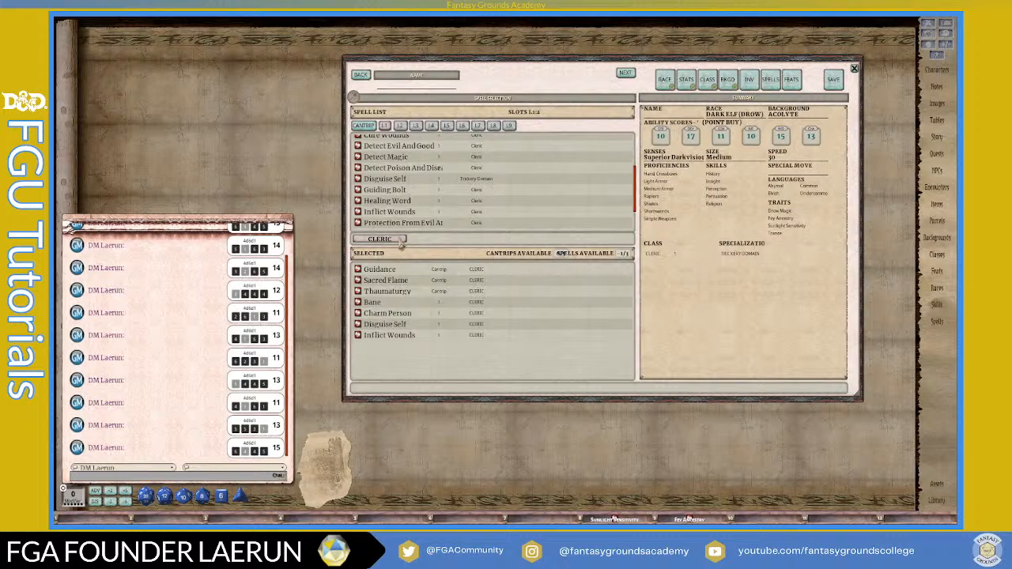
- Go to the feats selection and name the character Drow Priestess
left_click(790, 83)
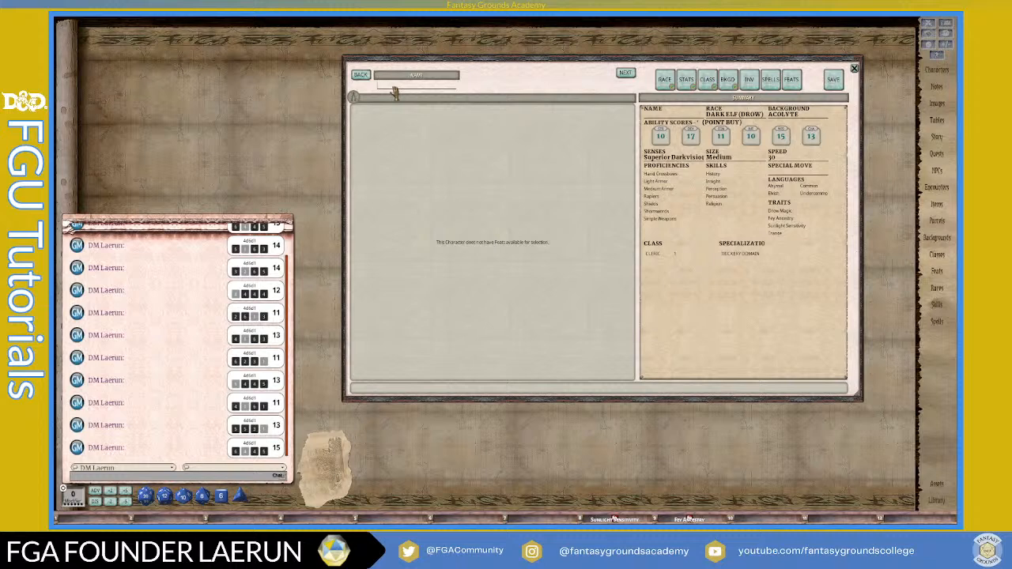
type("d")
type("D")
type("row Priestess")
- Review the race, ability scores, class, background and inventory choices, and save the finished character
left_click(664, 81)
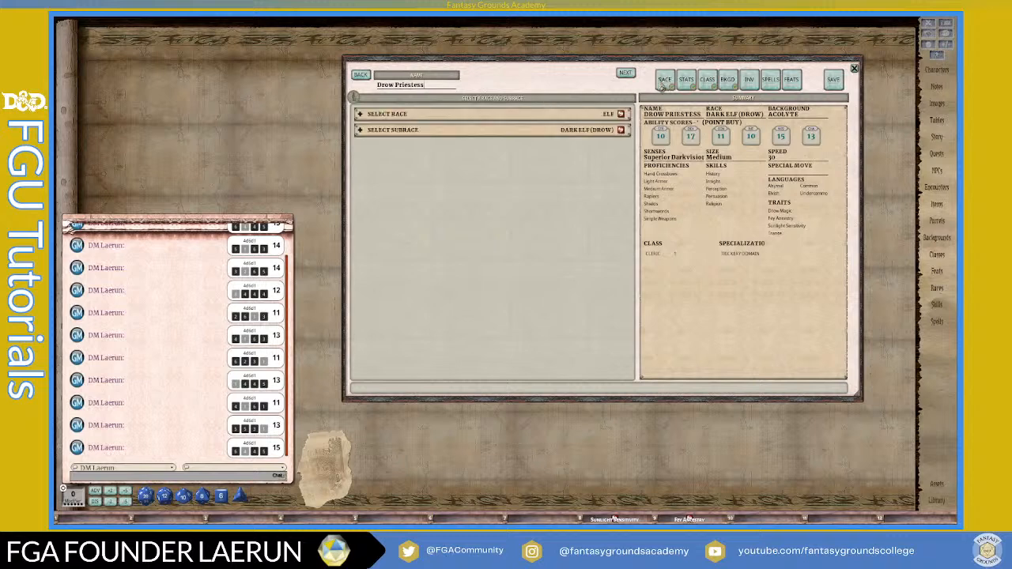
left_click(684, 87)
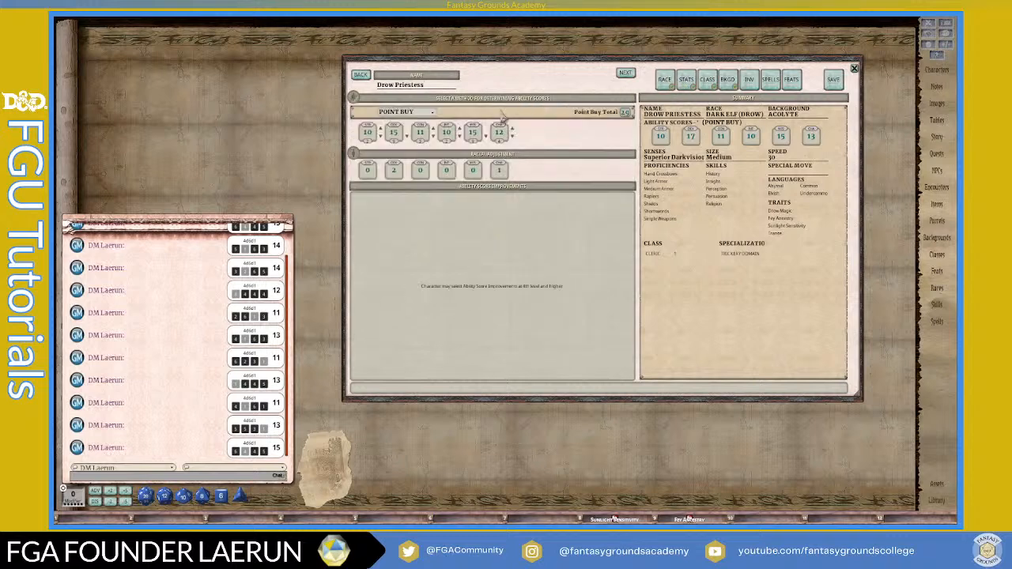
left_click(706, 80)
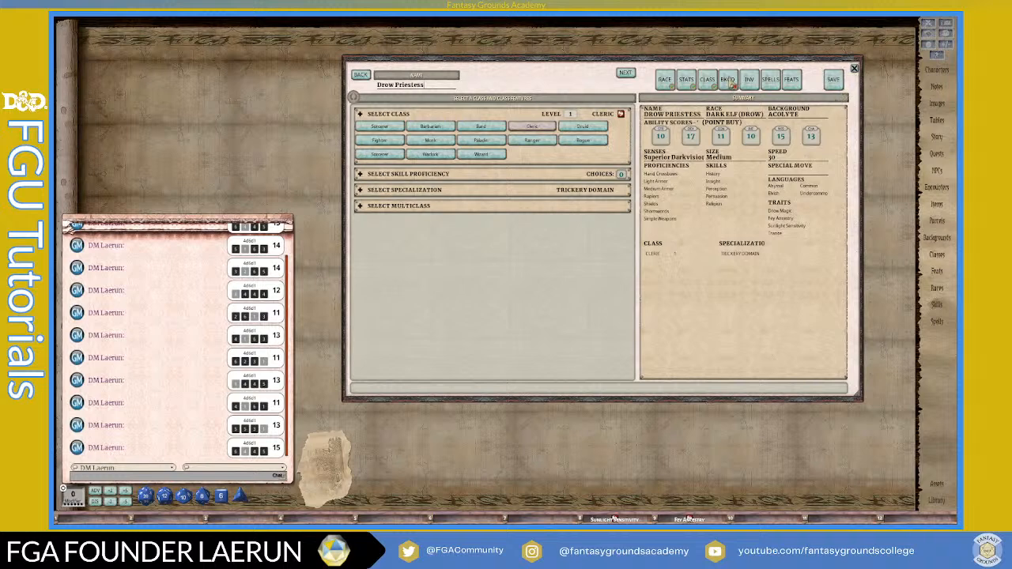
left_click(729, 82)
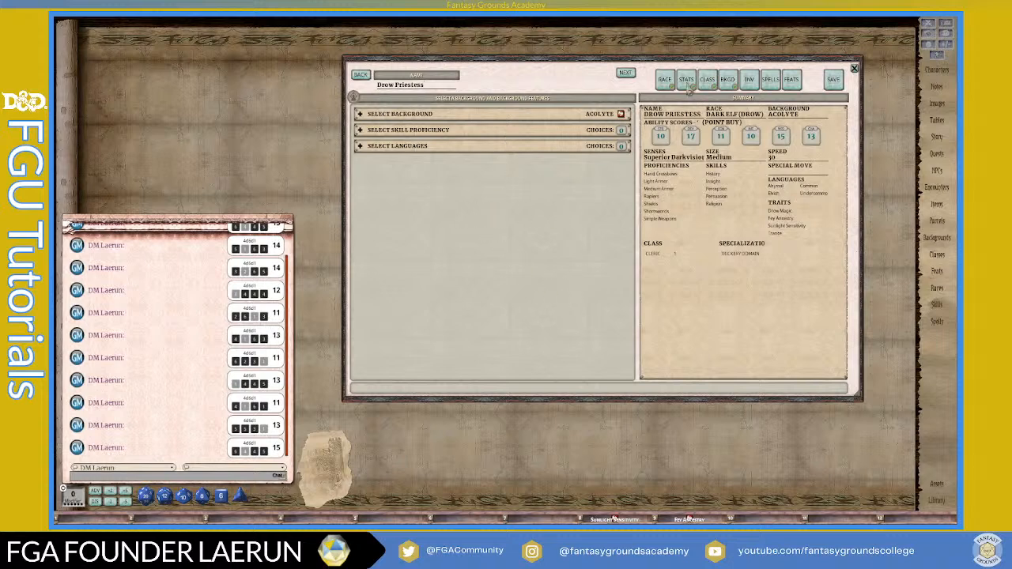
left_click(749, 81)
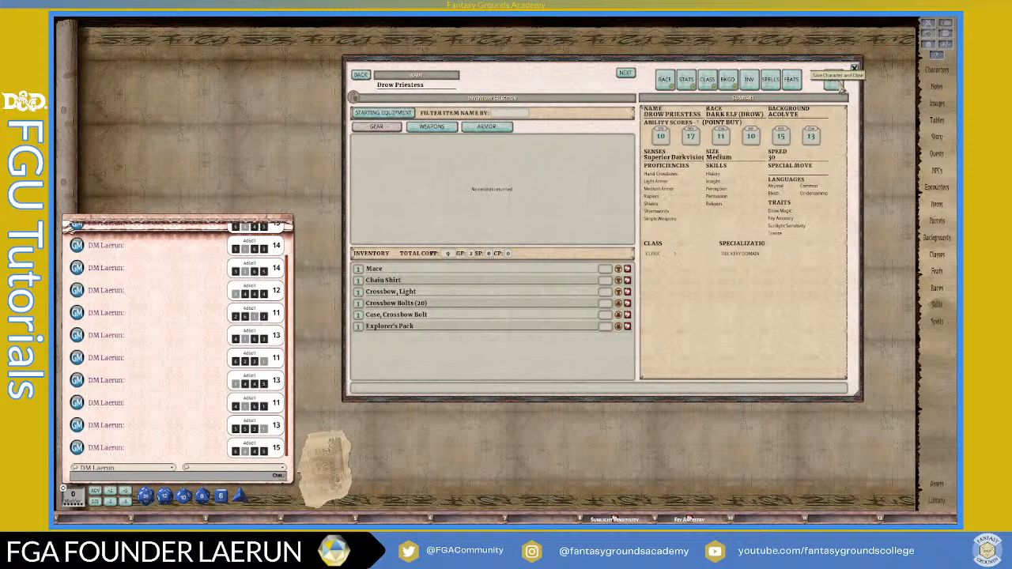
left_click(834, 82)
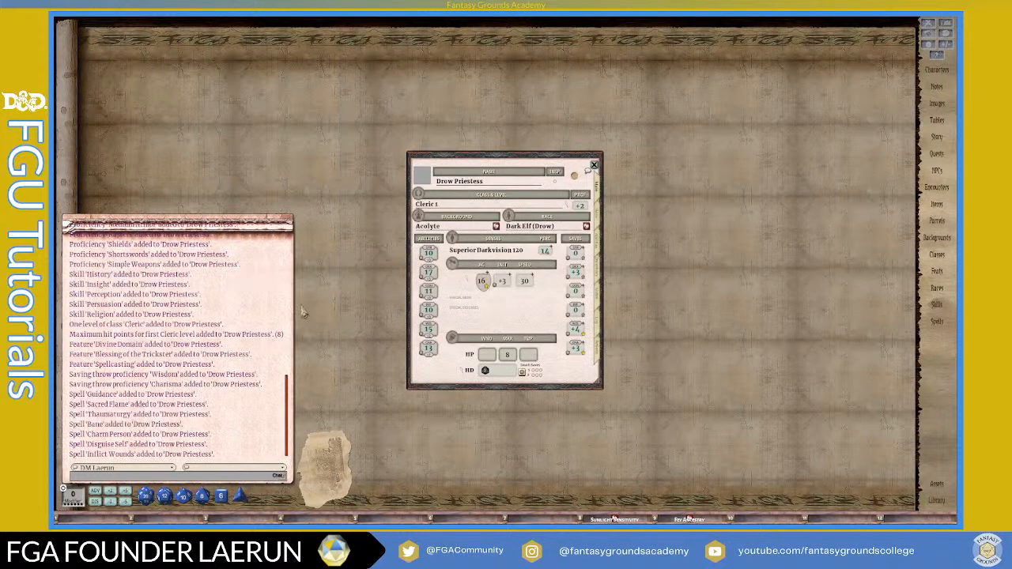
- Reposition and lengthen the Drow Priestess character sheet window, and check its skills page before returning to the main page
left_click_drag(475, 152, 465, 51)
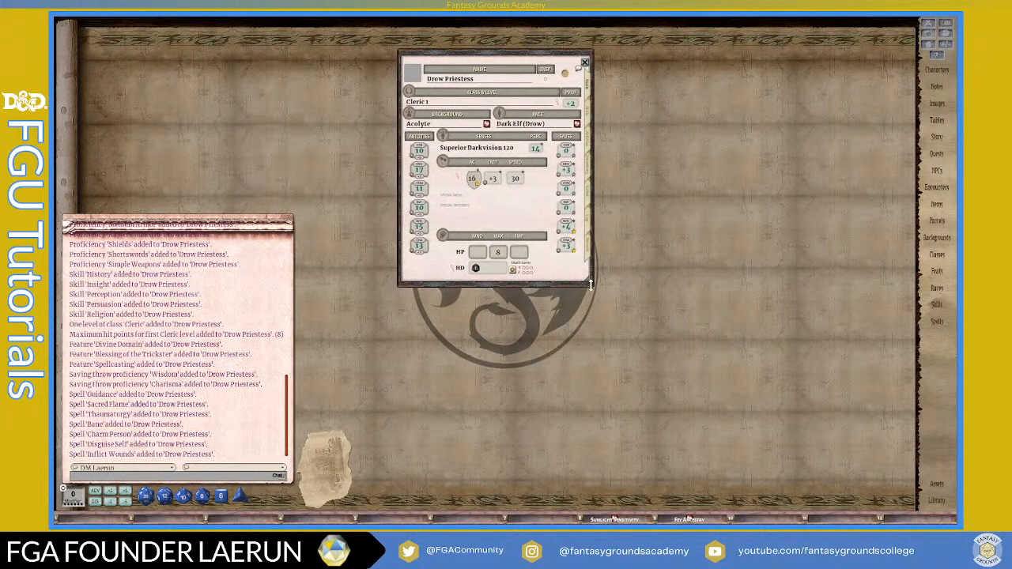
left_click_drag(590, 285, 624, 503)
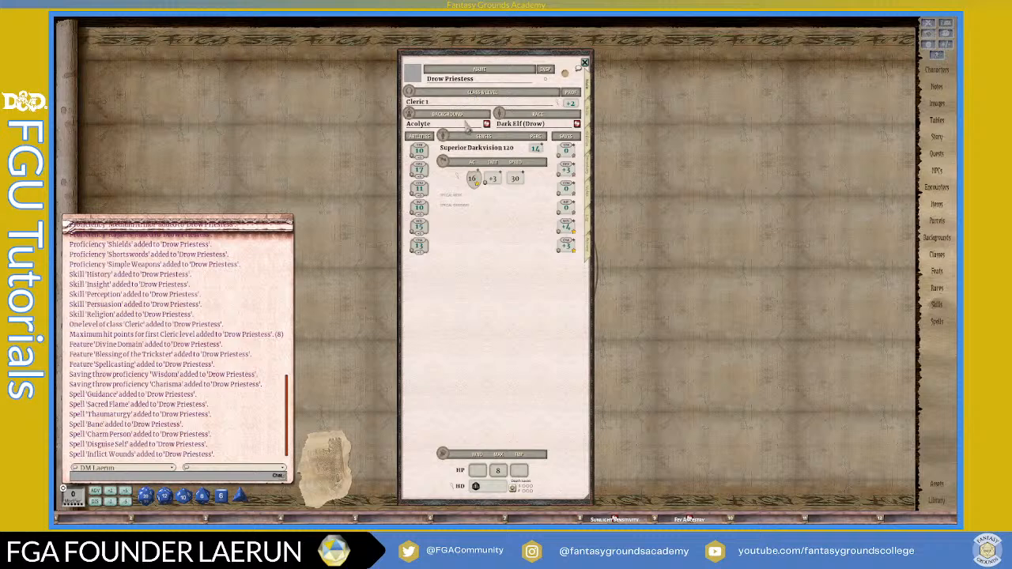
left_click(588, 119)
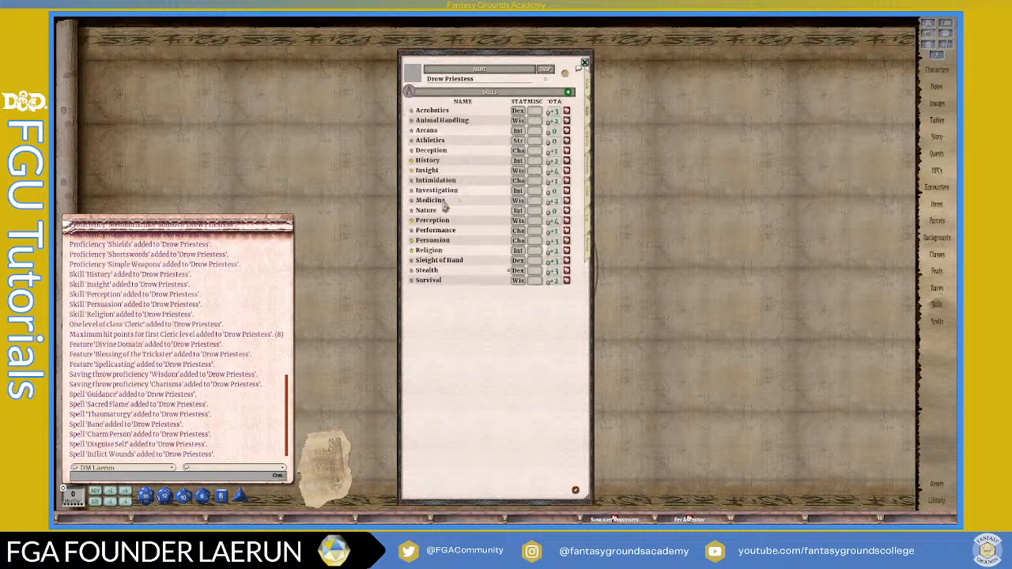
left_click(592, 95)
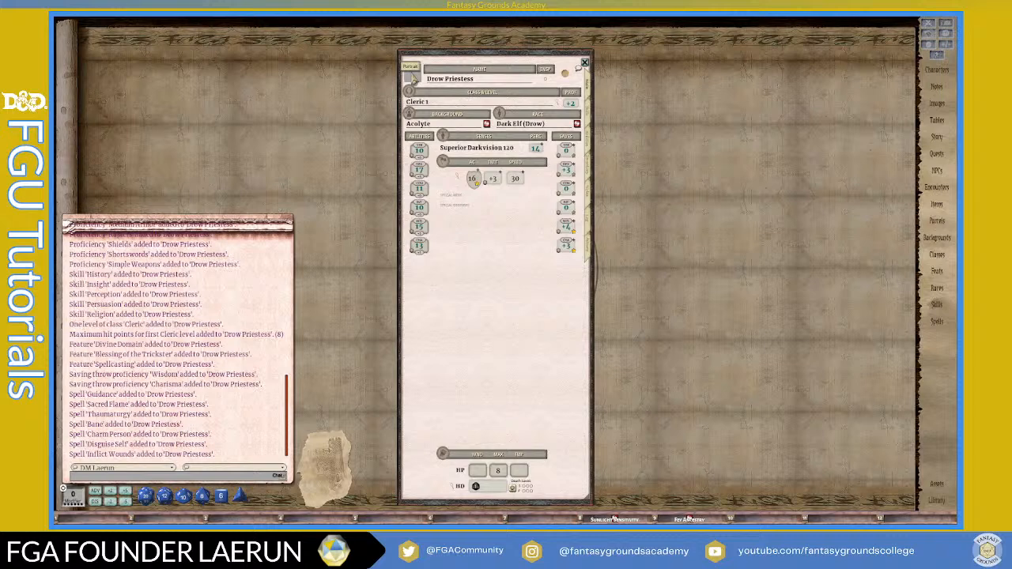
left_click_drag(411, 77, 344, 62)
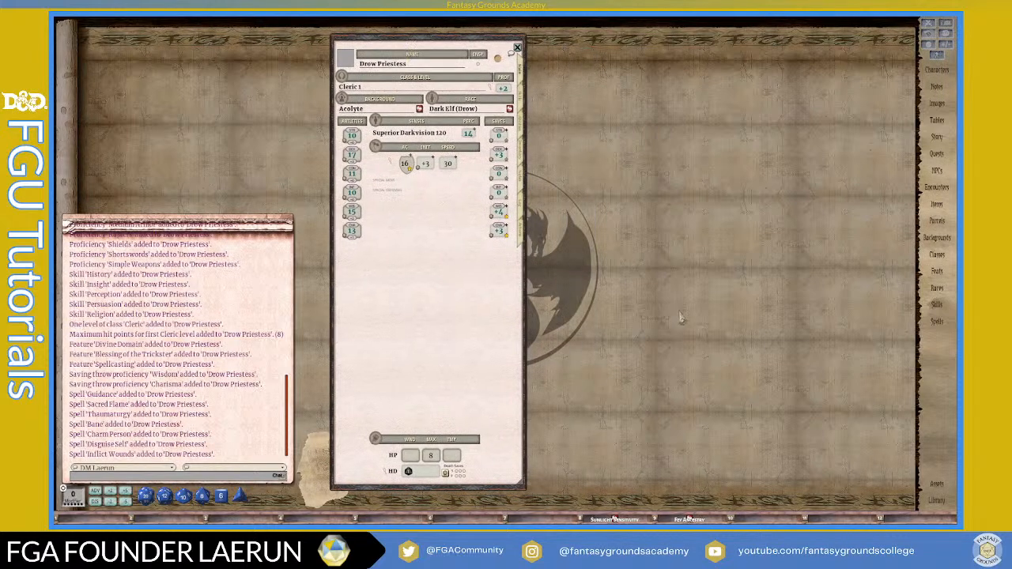
- Browse the portrait assets in the FG Fantasy folder and assign a female dark elf portrait to the Drow Priestess
left_click(937, 483)
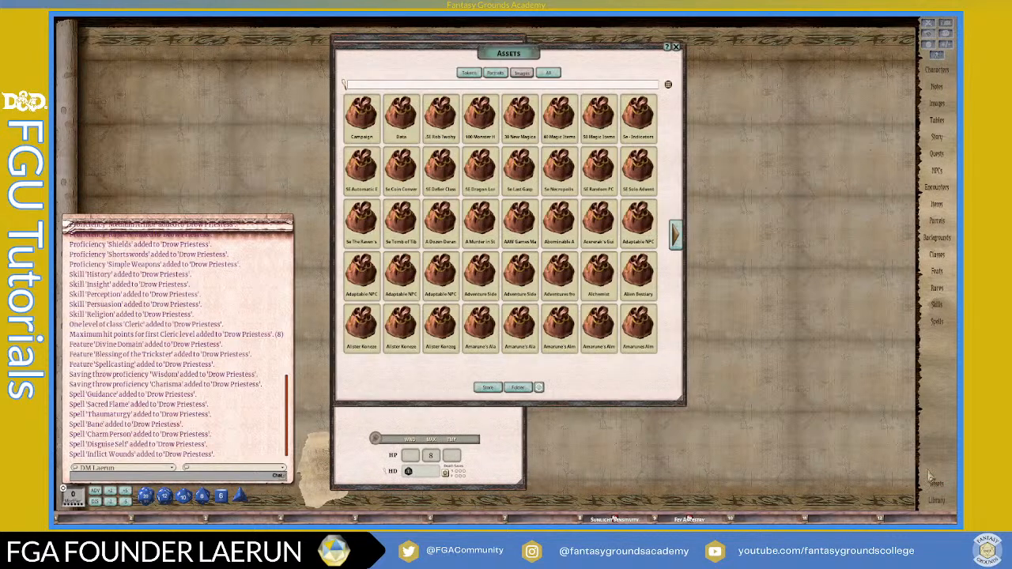
left_click_drag(515, 61, 717, 54)
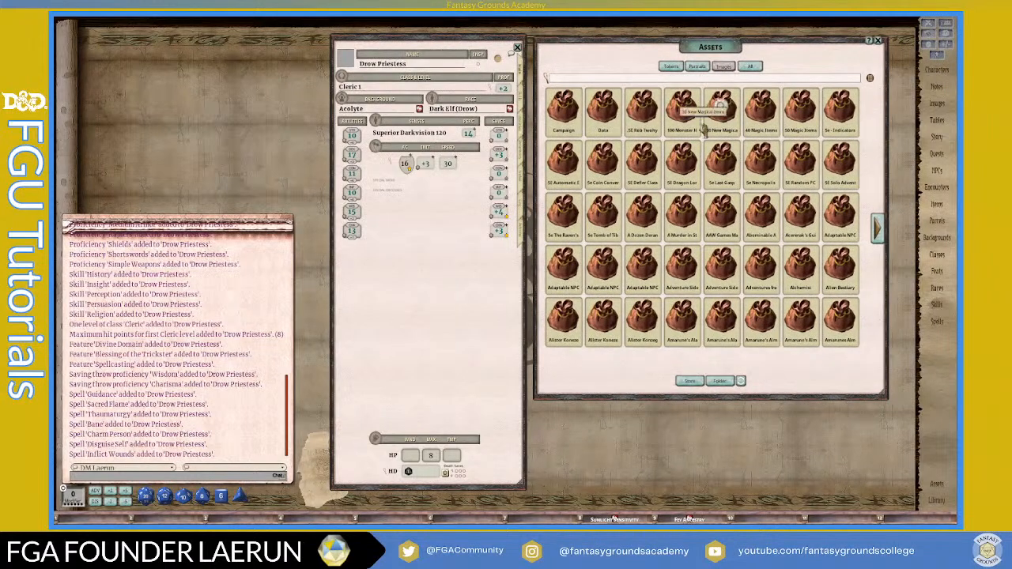
left_click(696, 66)
left_click(560, 112)
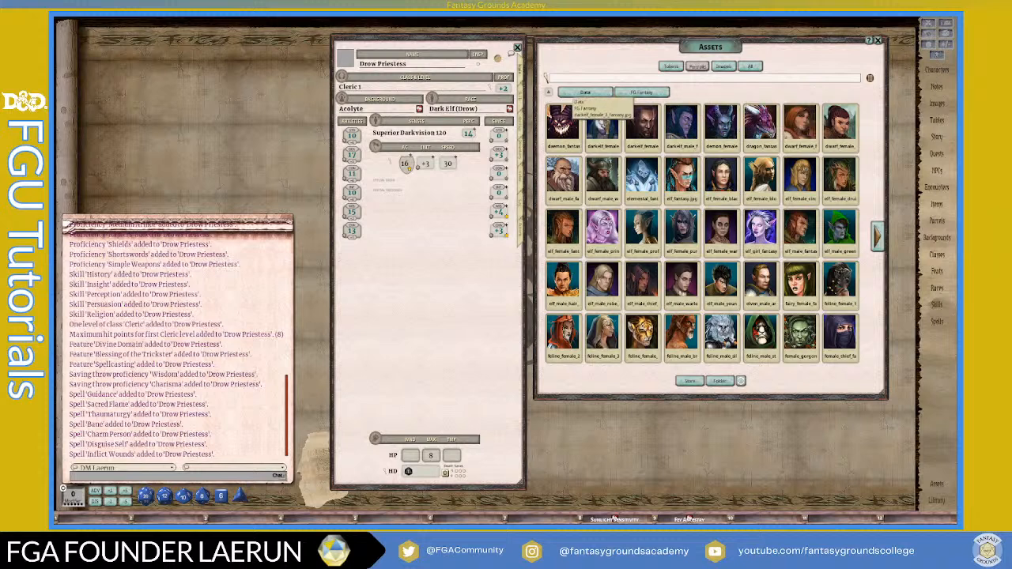
left_click_drag(563, 95, 345, 59)
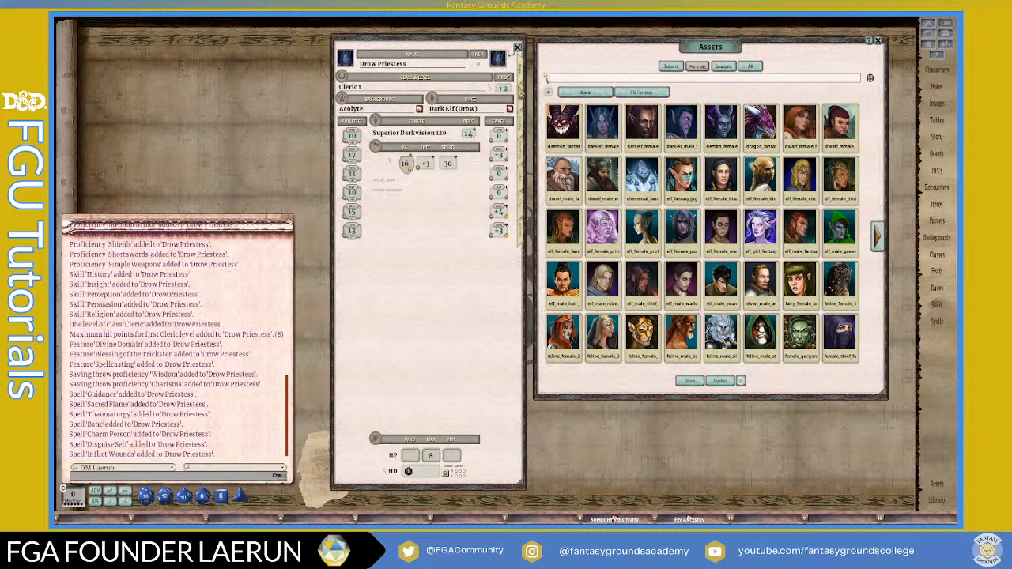
- Look through the character's skills, then the features, traits, proficiencies and languages, and the equipment list
left_click(522, 103)
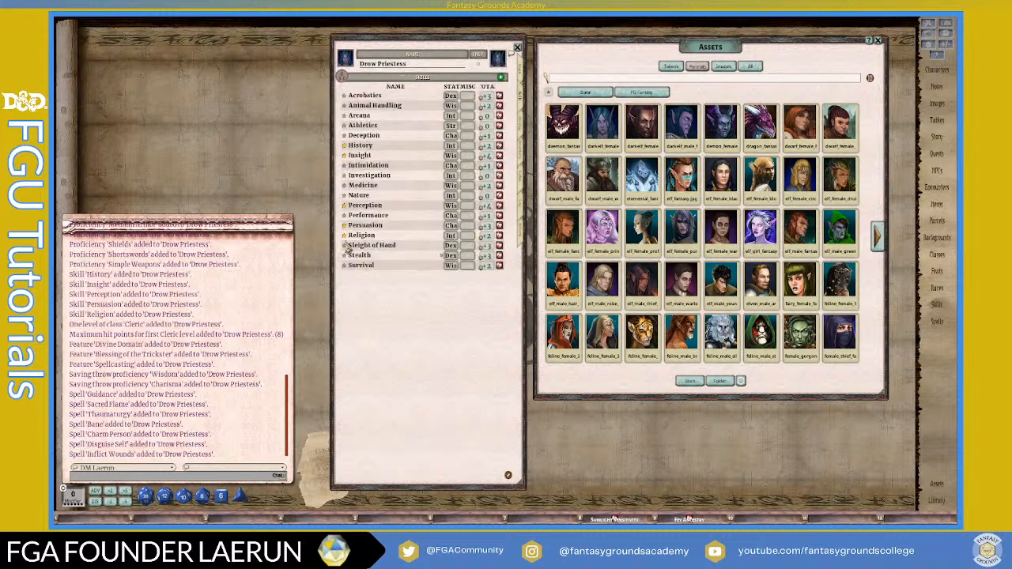
left_click(520, 131)
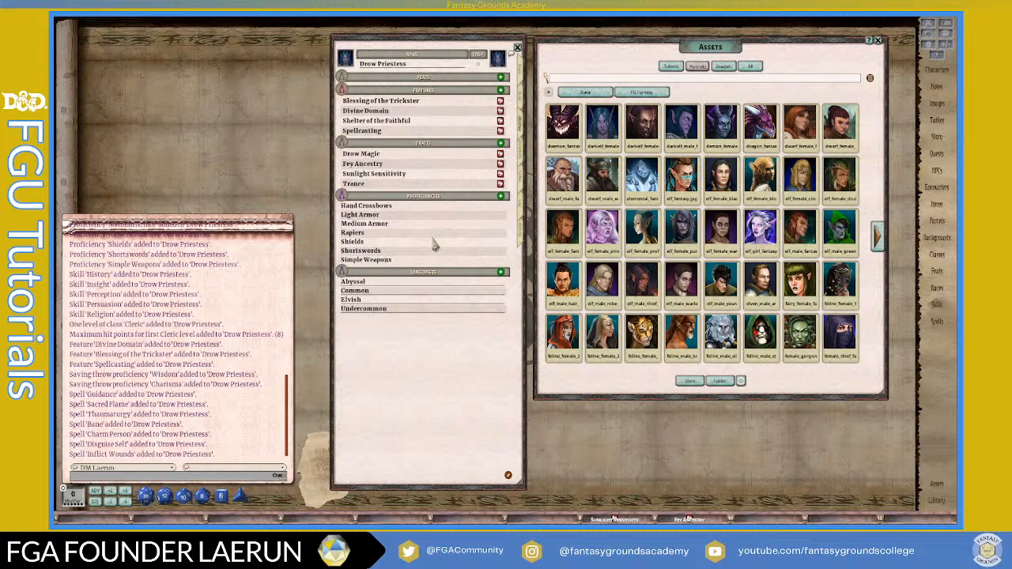
left_click(522, 156)
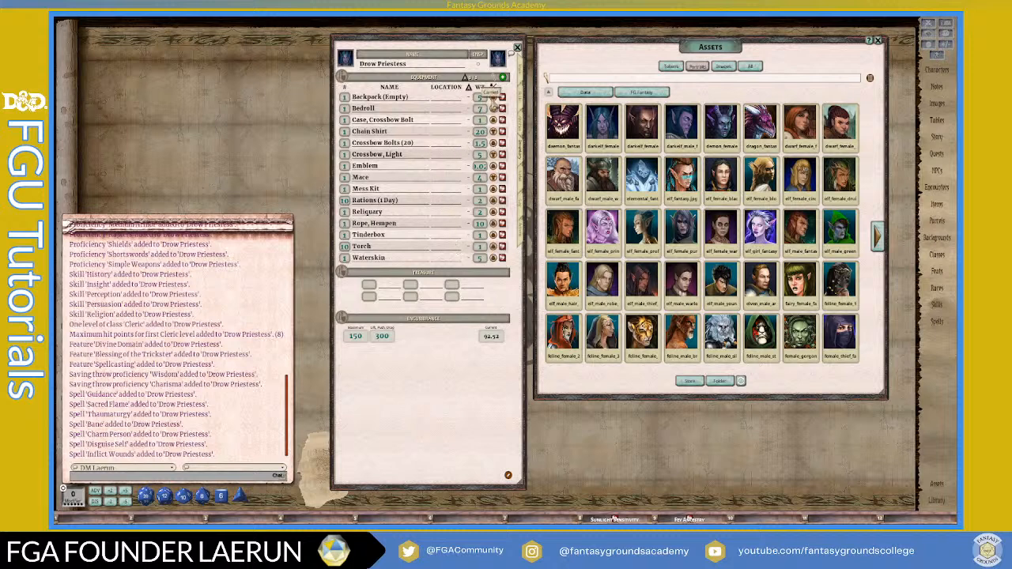
- Rename the Backpack (Empty) item as Backpack and set the Bedroll's location to Backpack
left_click(416, 99)
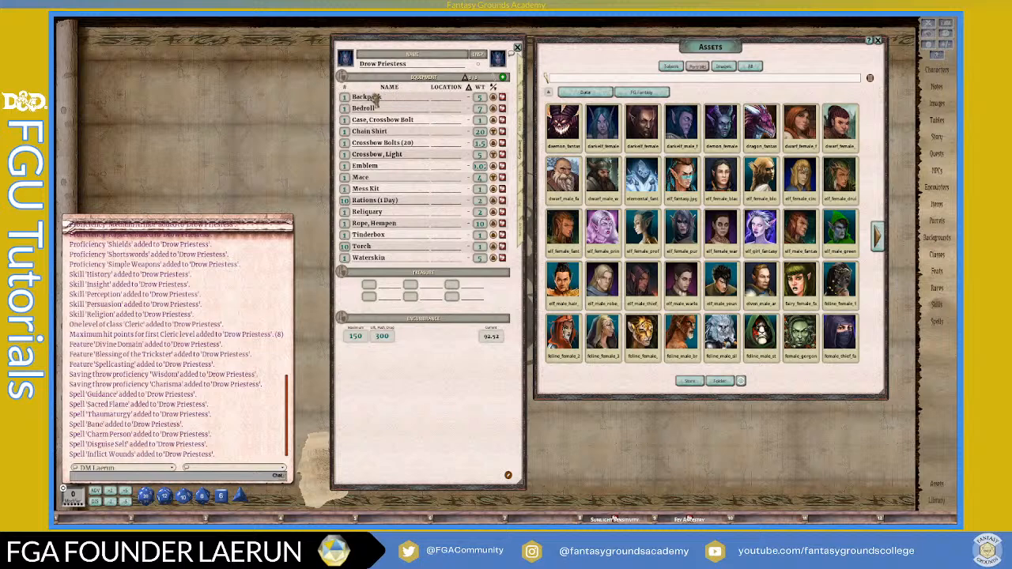
left_click(452, 112)
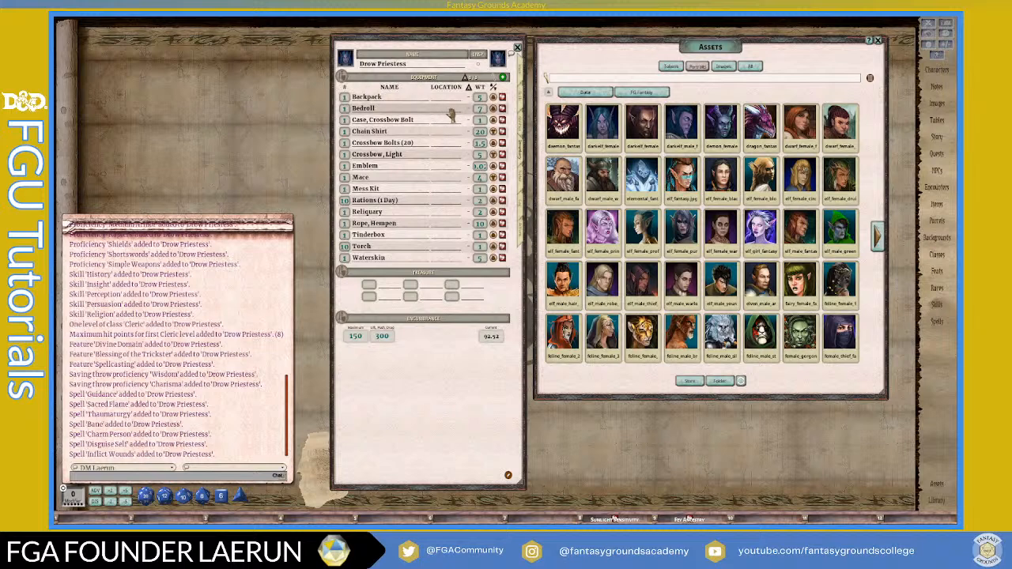
left_click(446, 118)
left_click(404, 133)
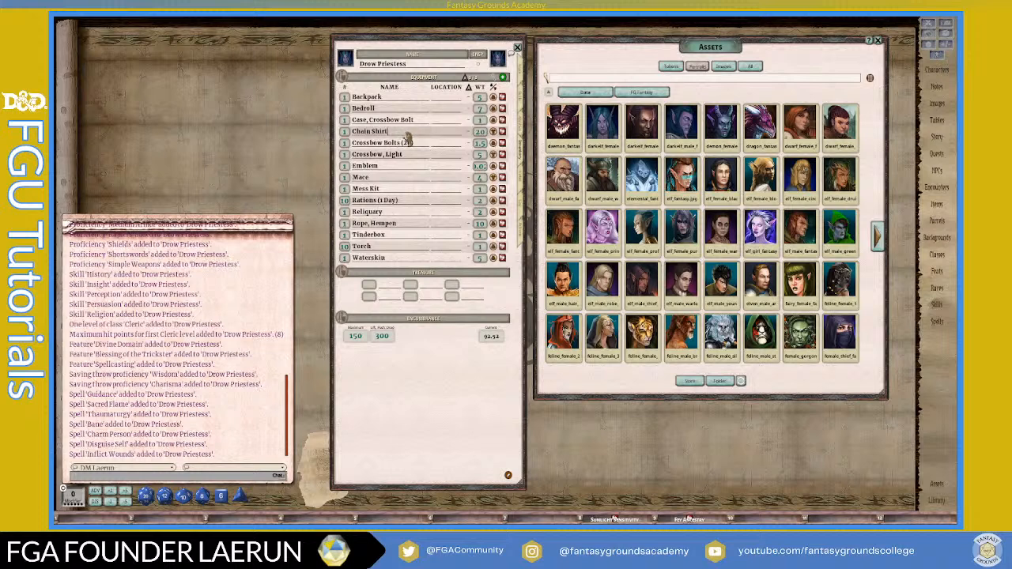
left_click(441, 112)
type("Backpack")
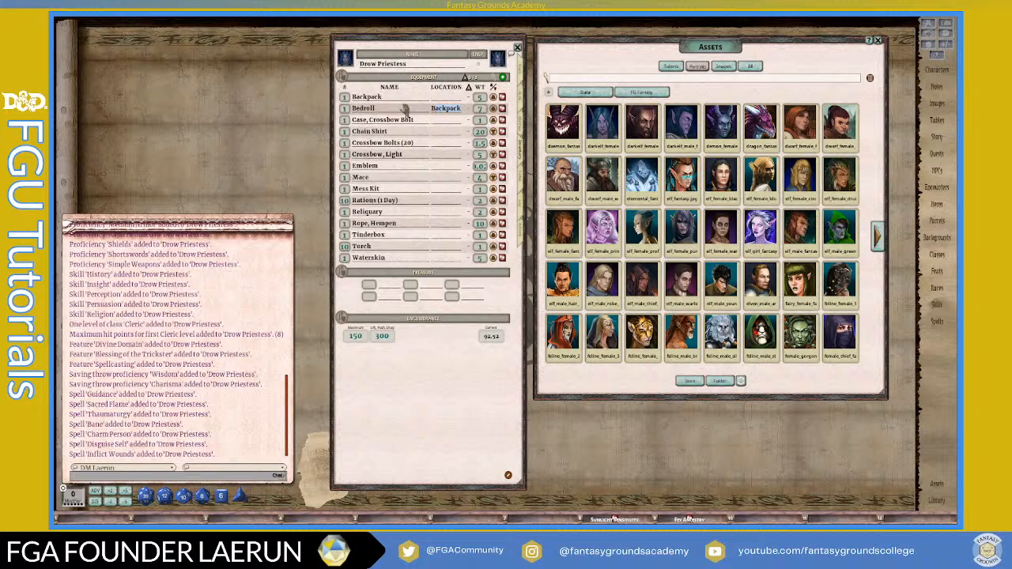
- Set the location of Crossbow Bolts (20) to Case, Crossbow Bolt
left_click(444, 120)
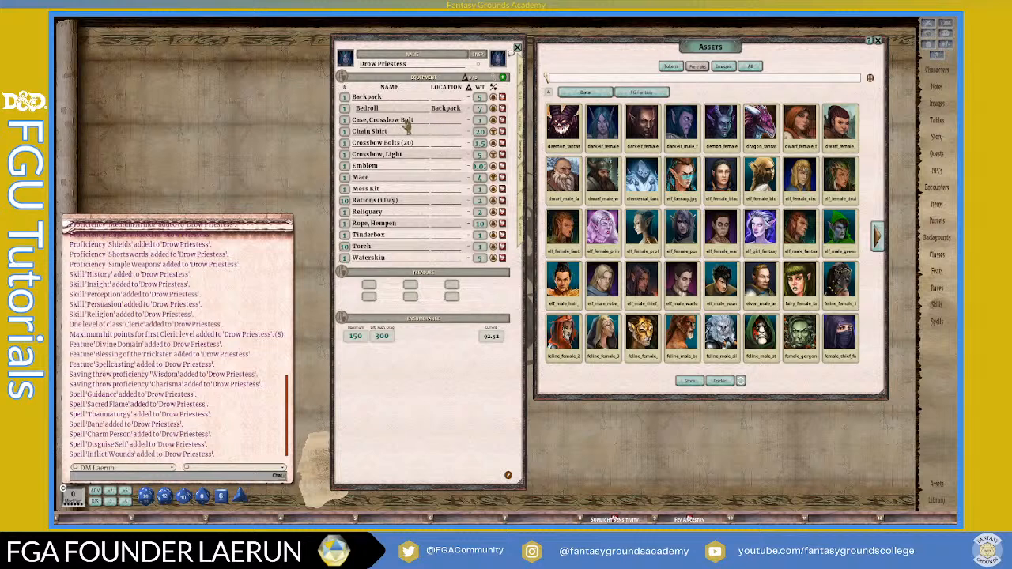
left_click(452, 144)
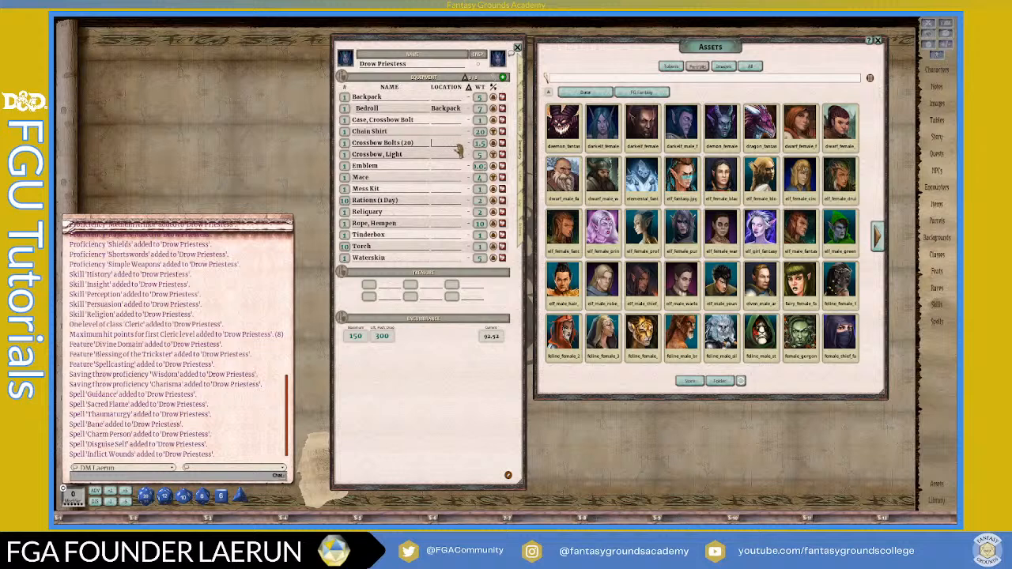
left_click_drag(458, 150, 397, 122)
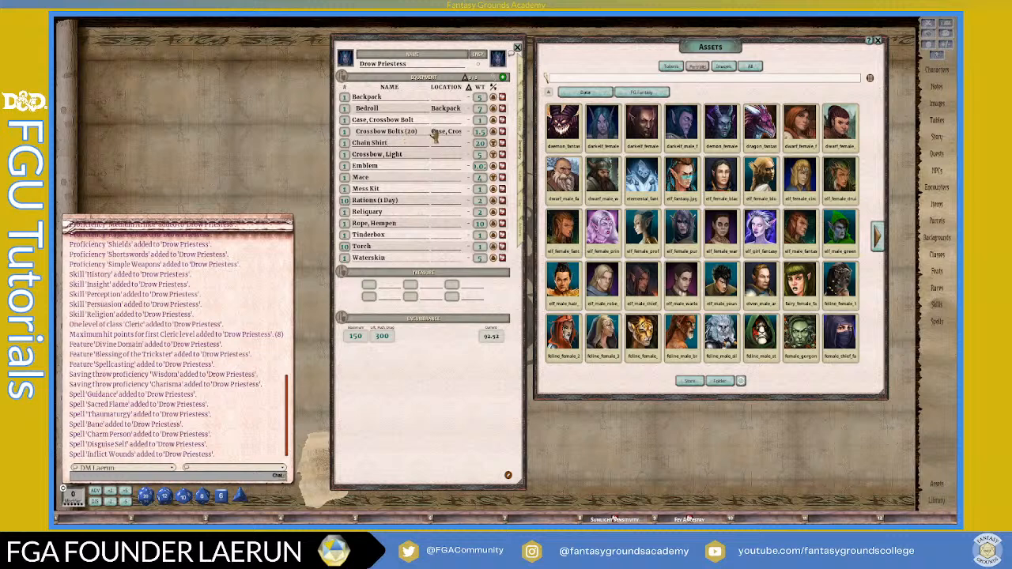
- Set the location of the Emblem and the Mess Kit to Backpack
left_click(446, 141)
left_click(447, 155)
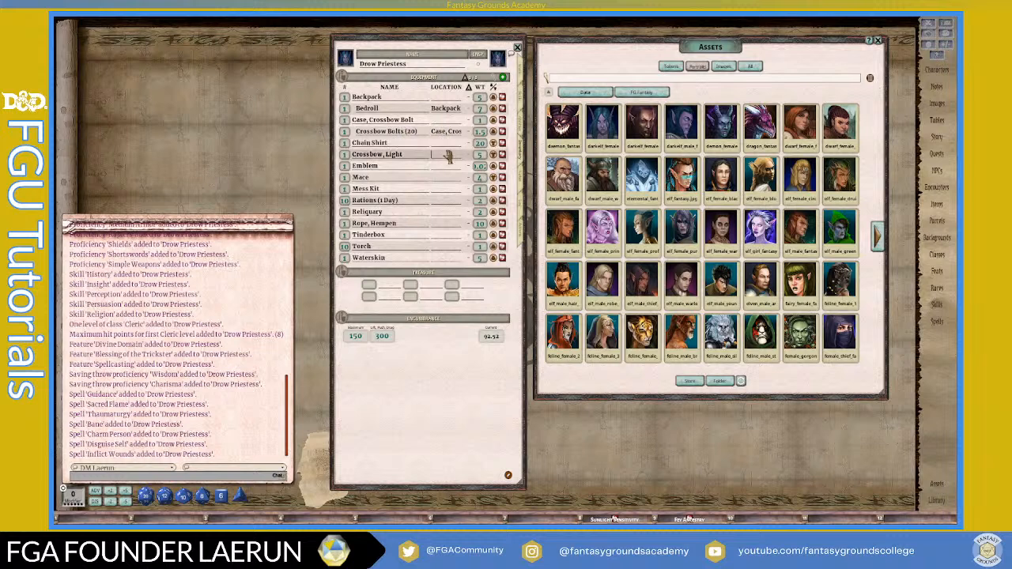
left_click(445, 166)
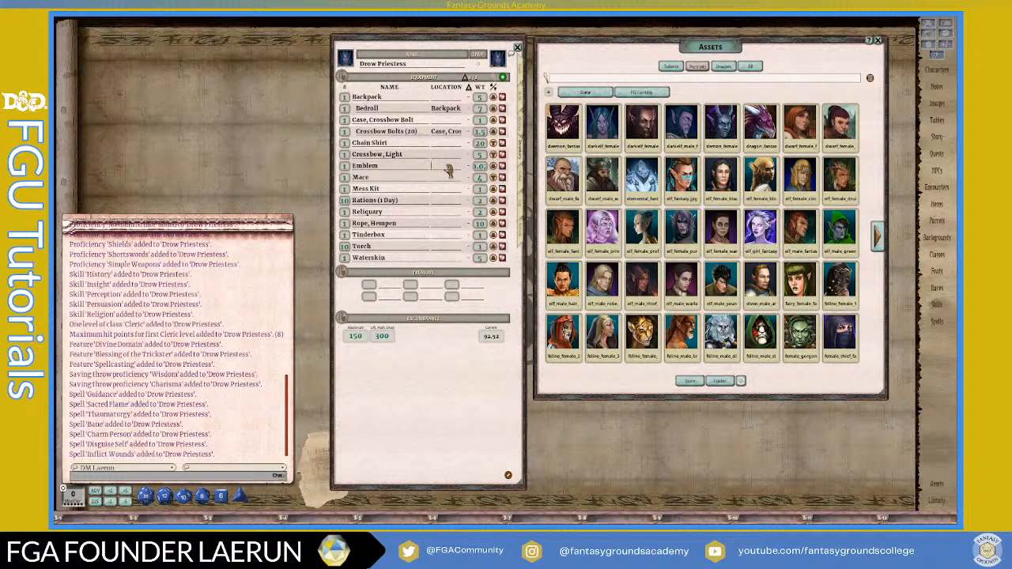
type("Backpack")
key("Return")
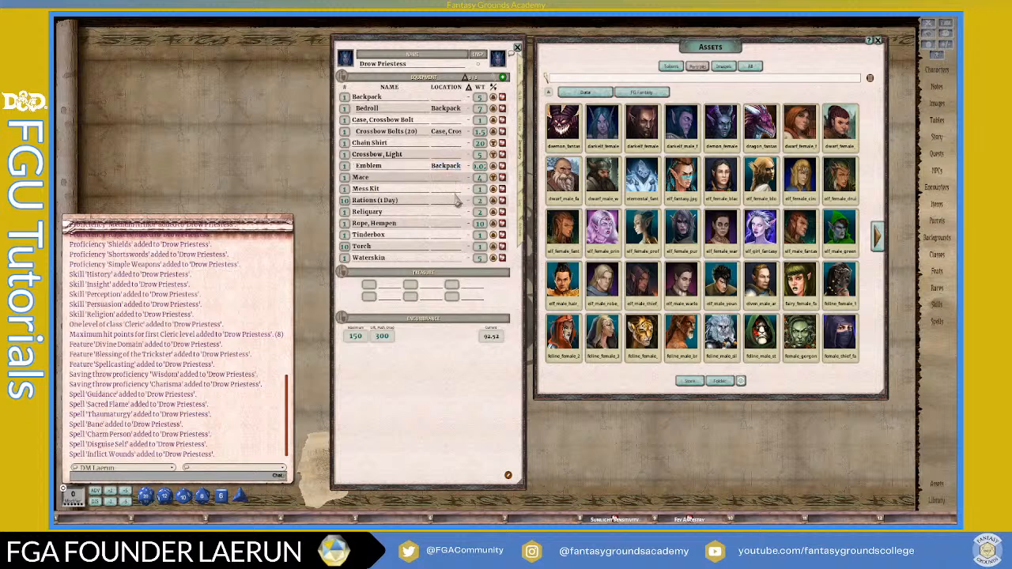
left_click(447, 190)
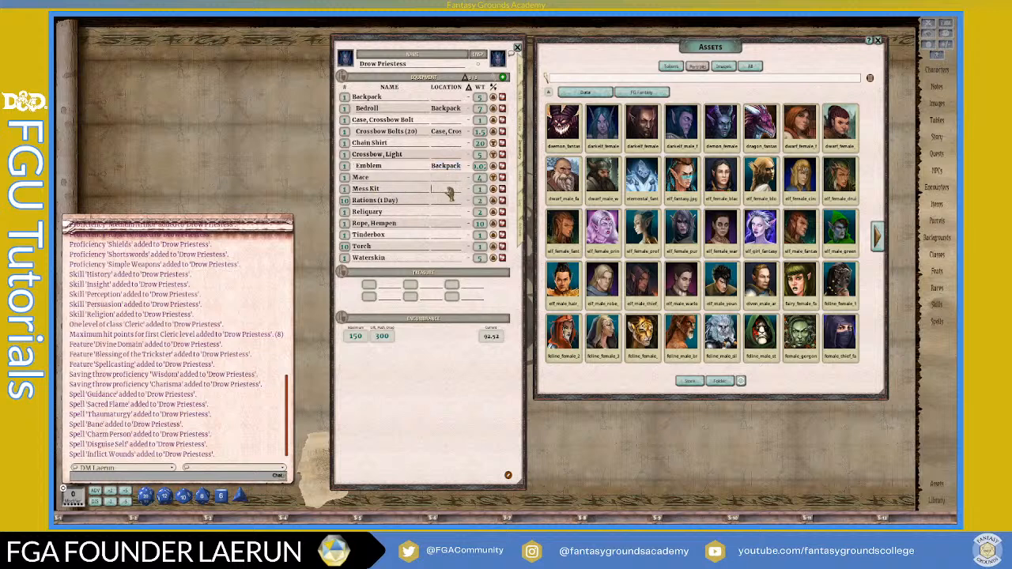
type("Backpack")
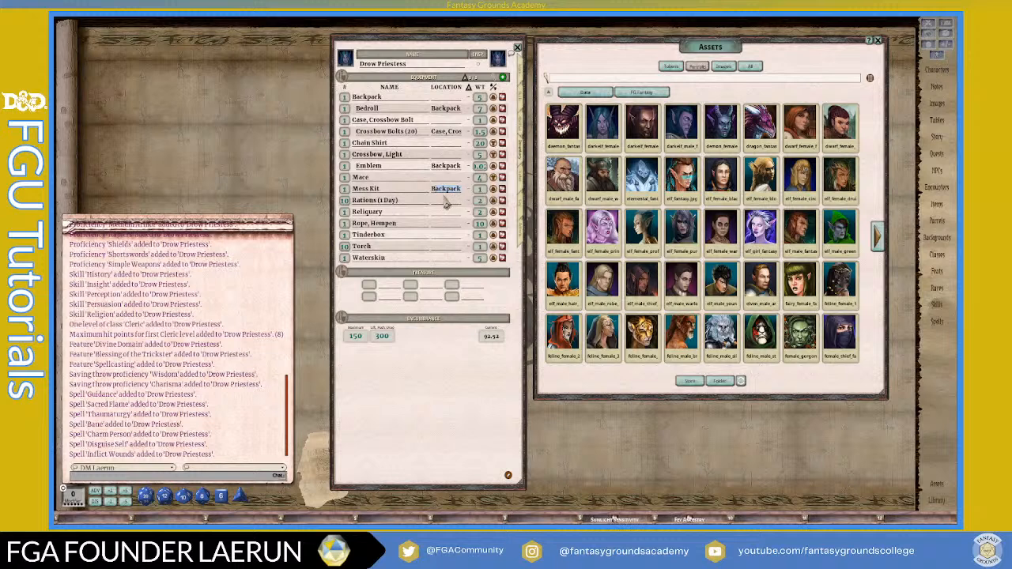
- Set the location of Rations (1 Day) and Reliquary to Backpack
key("Return")
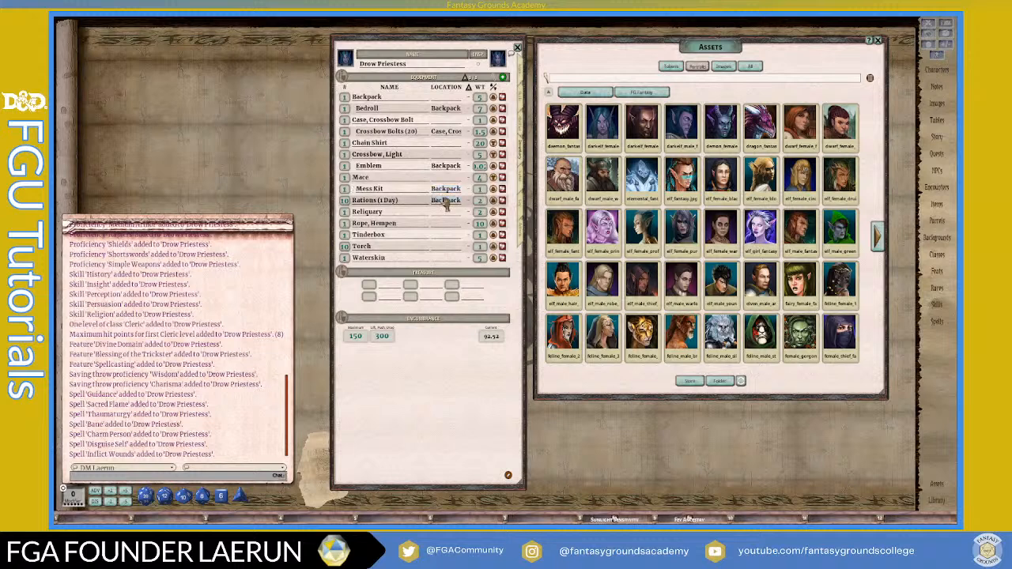
key("Return")
type("b")
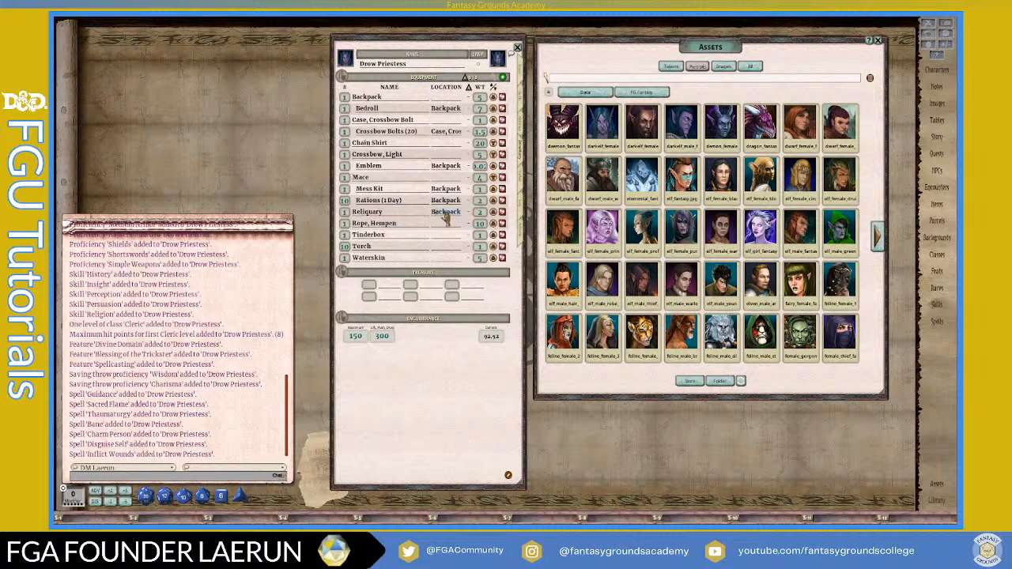
key("Return")
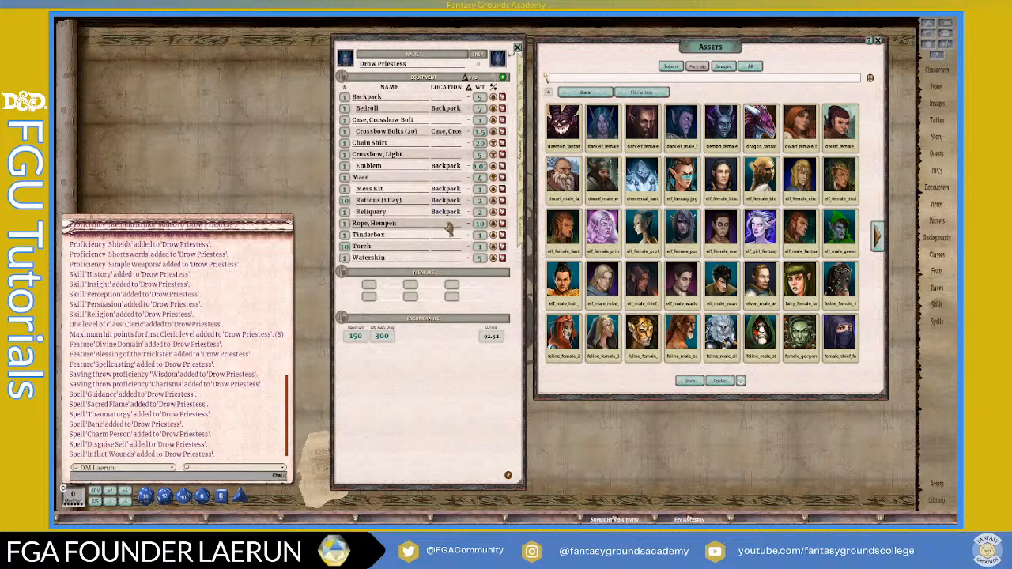
- Set the location of the hempen rope, Tinderbox, Torch and Waterskin to Backpack
key("shift")
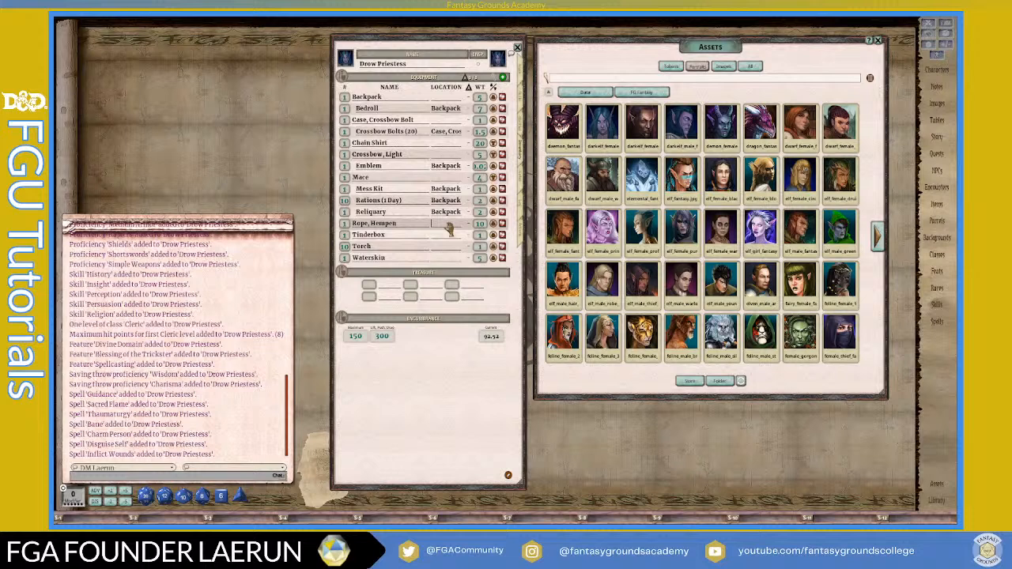
type("Backpack")
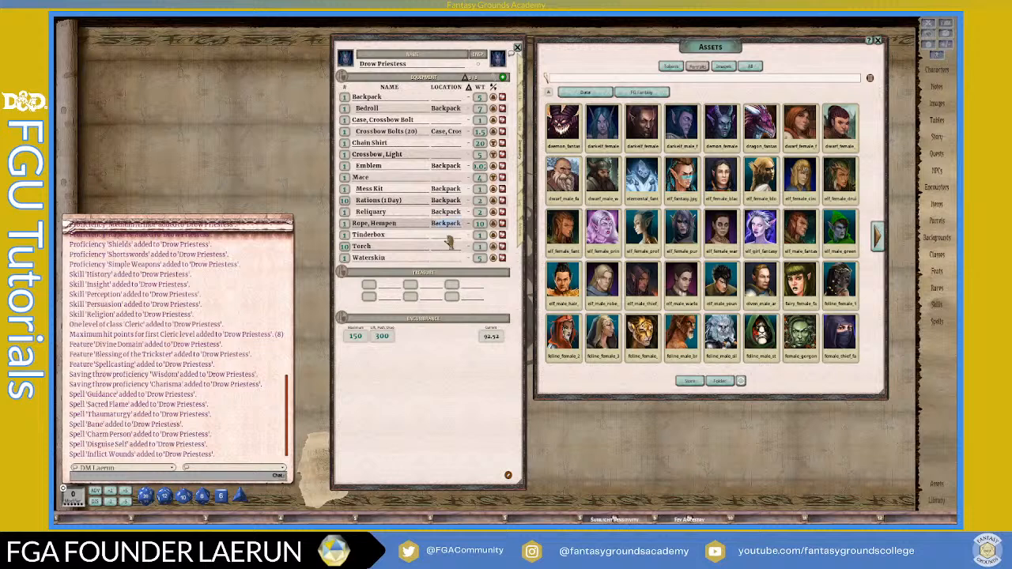
key("Return")
type("Backpack")
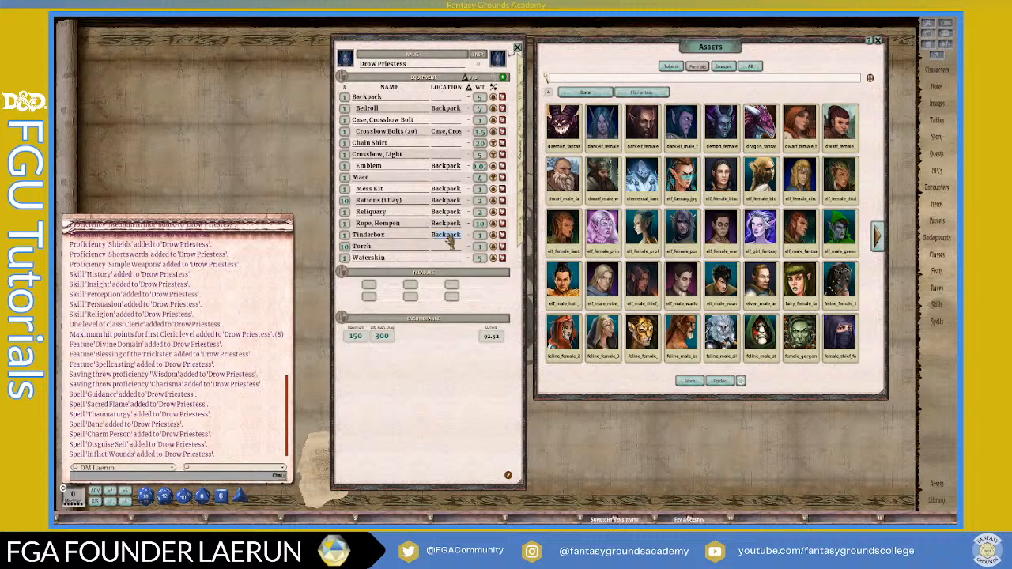
key("Return")
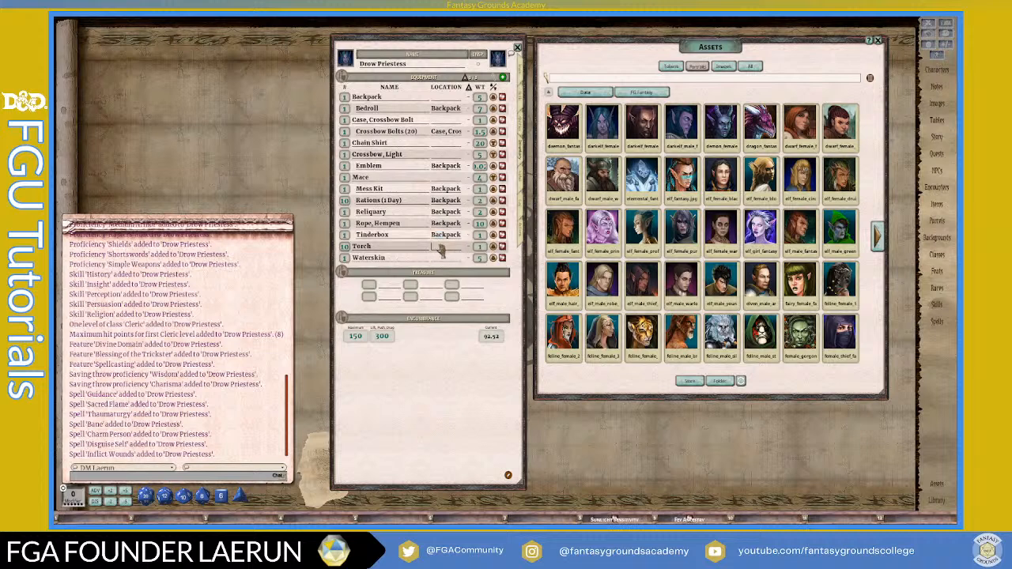
type("Backpack")
key("Return")
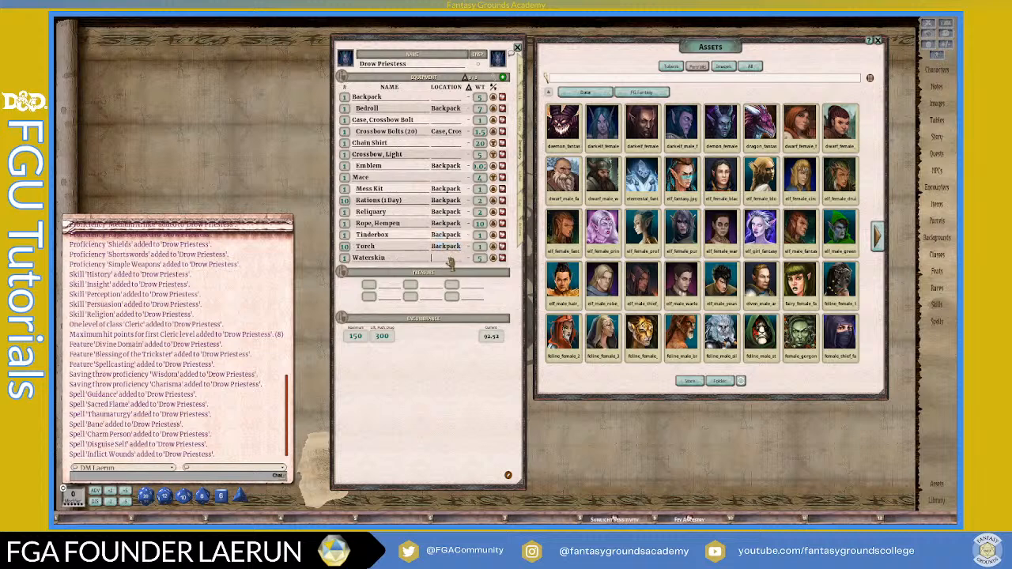
type("Backpack")
key("Return")
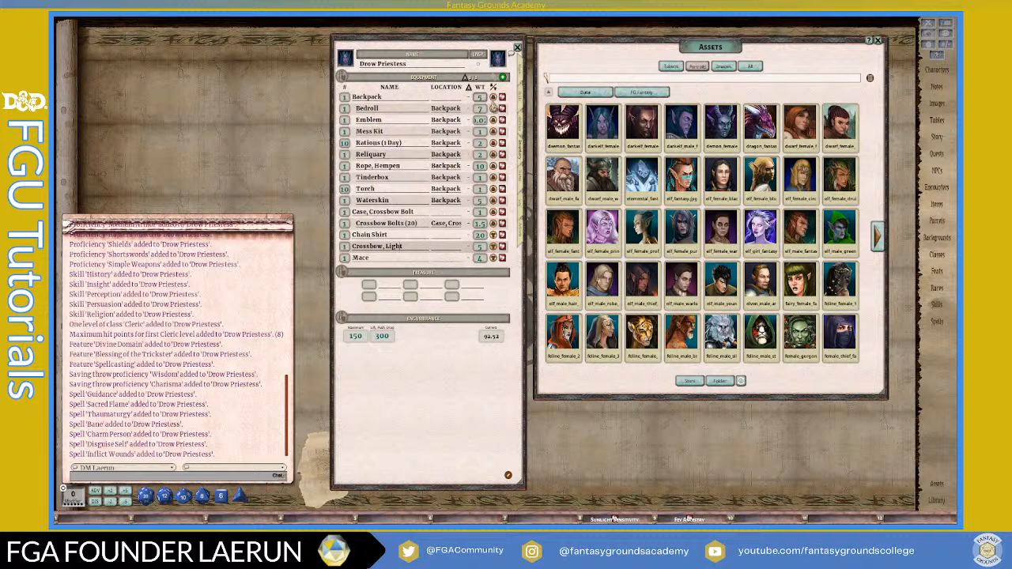
- Toggle the Backpack and its contents to not carried and back to carried
left_click(493, 96)
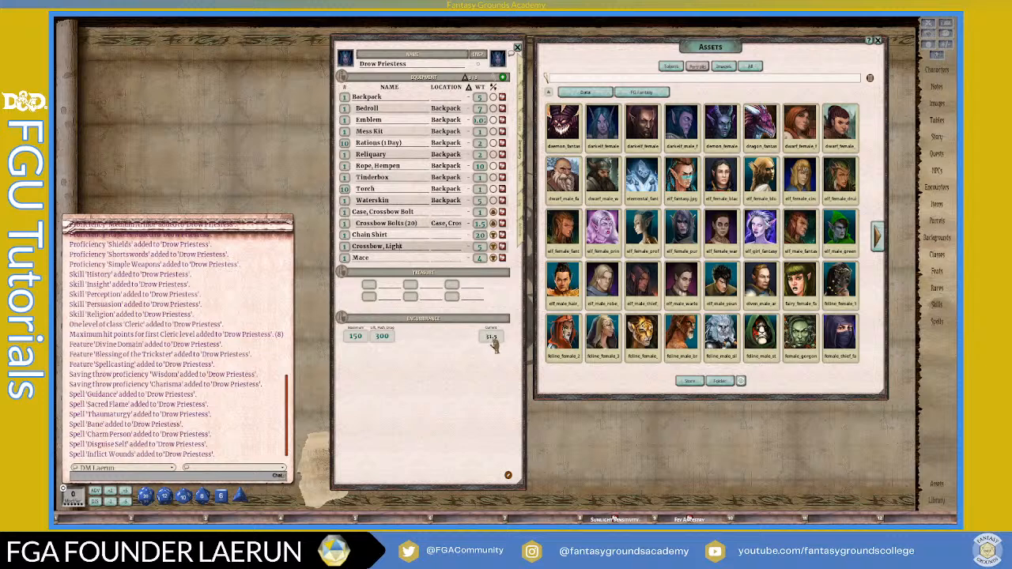
left_click(493, 97)
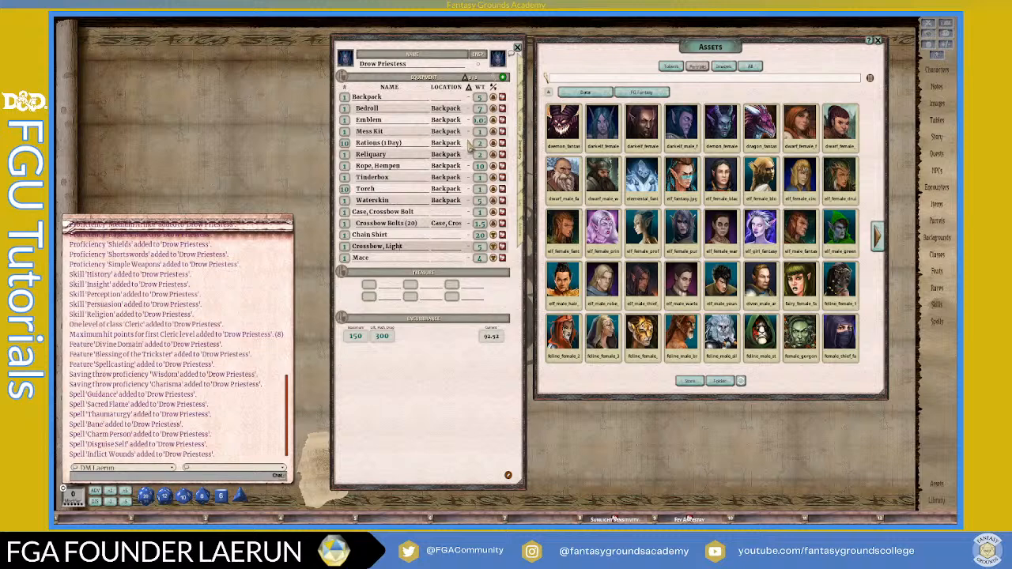
left_click_drag(464, 46, 453, 41)
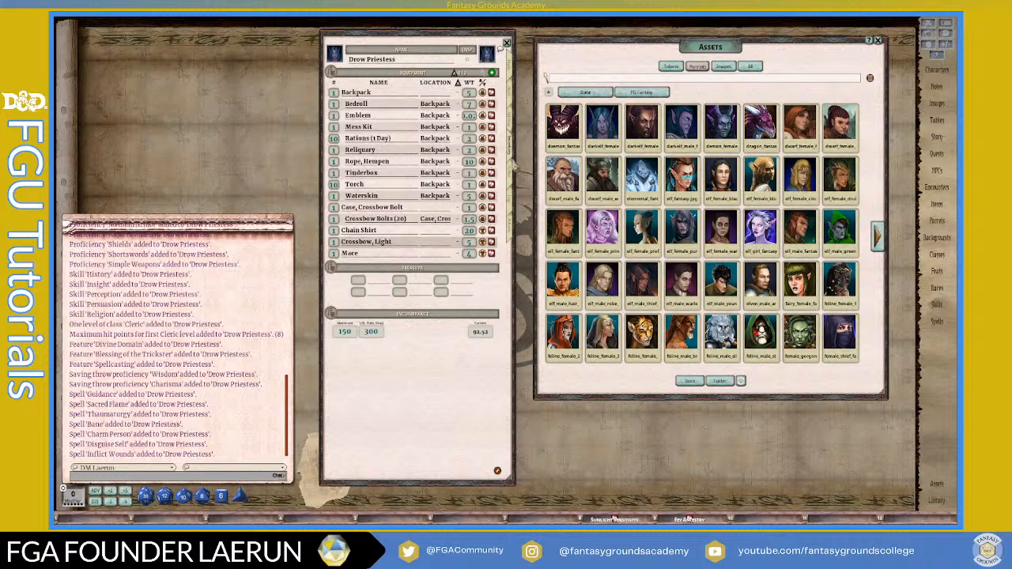
- Close the Assets window and open the Acolyte background description from the character's main page, placing it beside the sheet
left_click(514, 176)
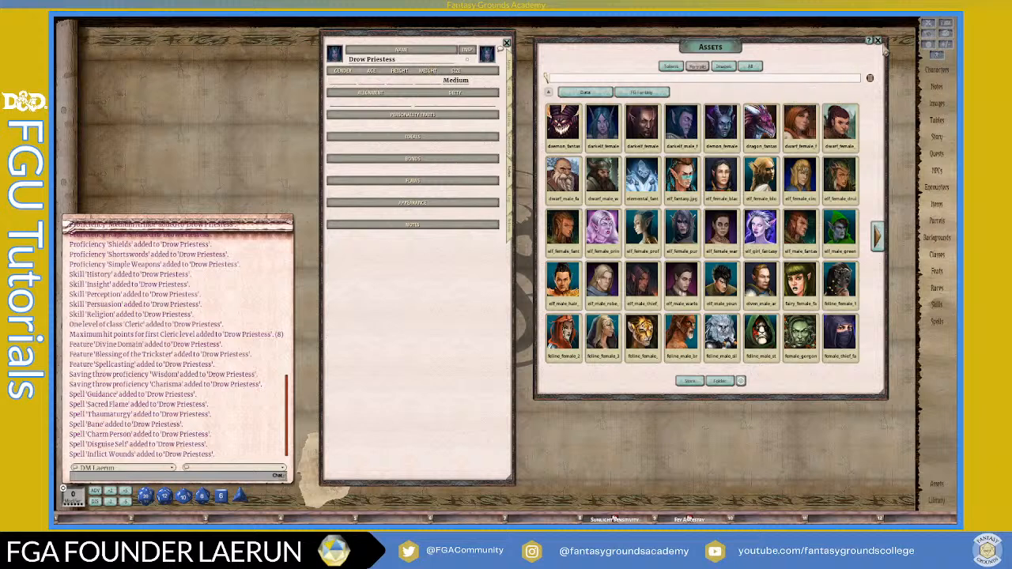
left_click(878, 39)
left_click(512, 78)
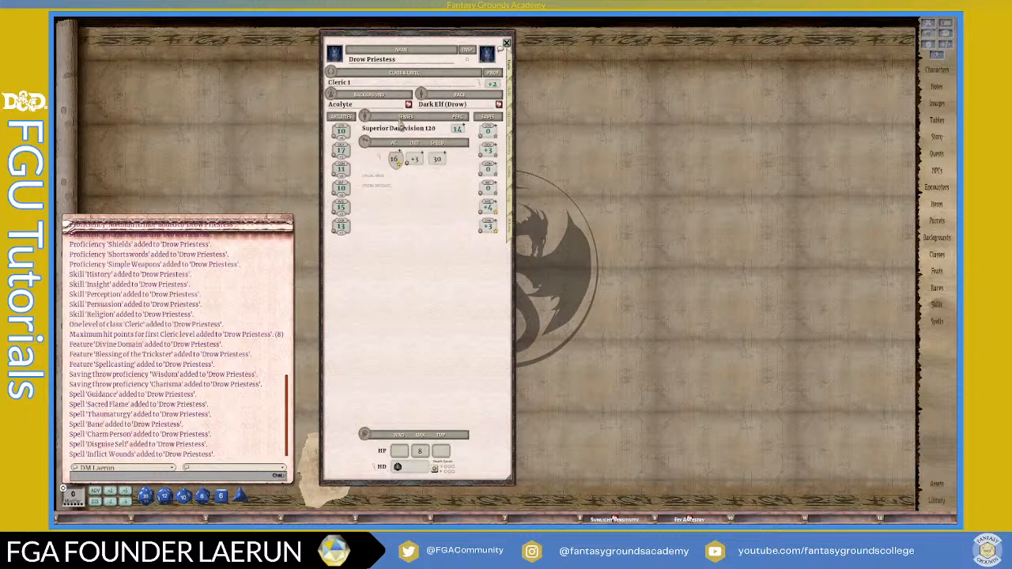
left_click(409, 106)
left_click_drag(497, 211, 710, 99)
left_click_drag(474, 40, 476, 49)
left_click_drag(681, 105, 668, 82)
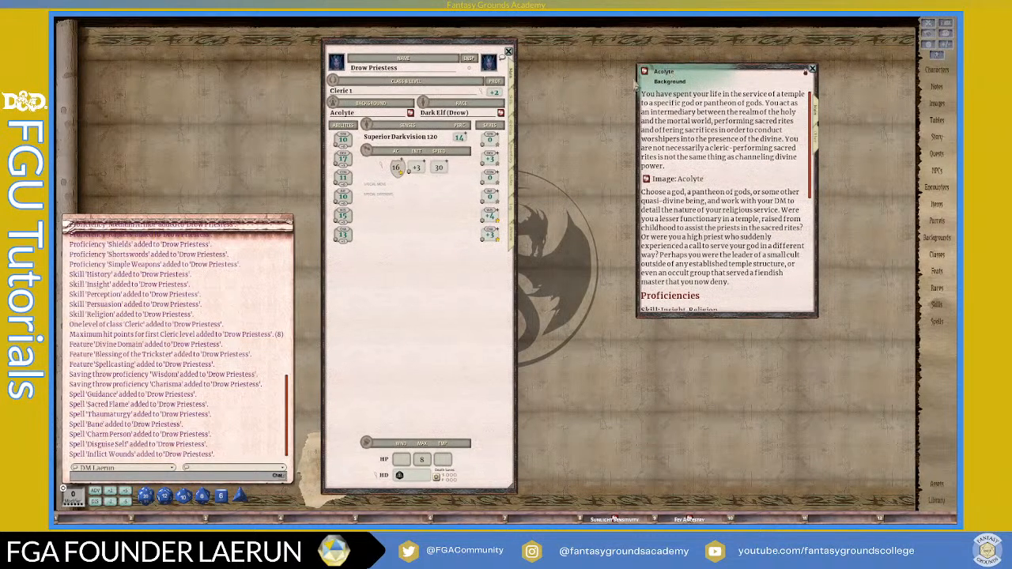
- Show the character's notes page and roll twice on the Acolyte Personality Trait table linked in the background's suggested characteristics
left_click(515, 190)
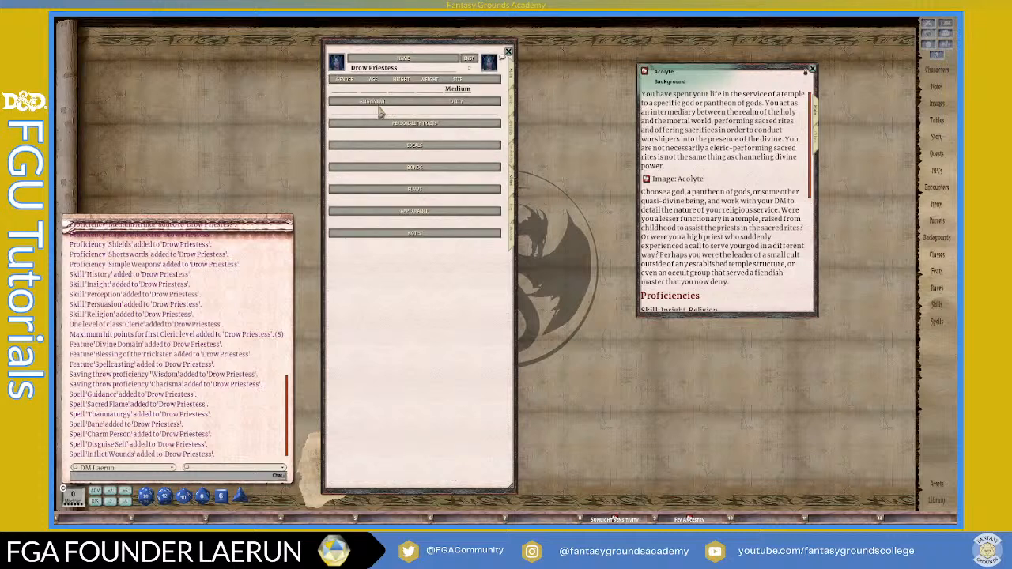
scroll(751, 181, "down", 3)
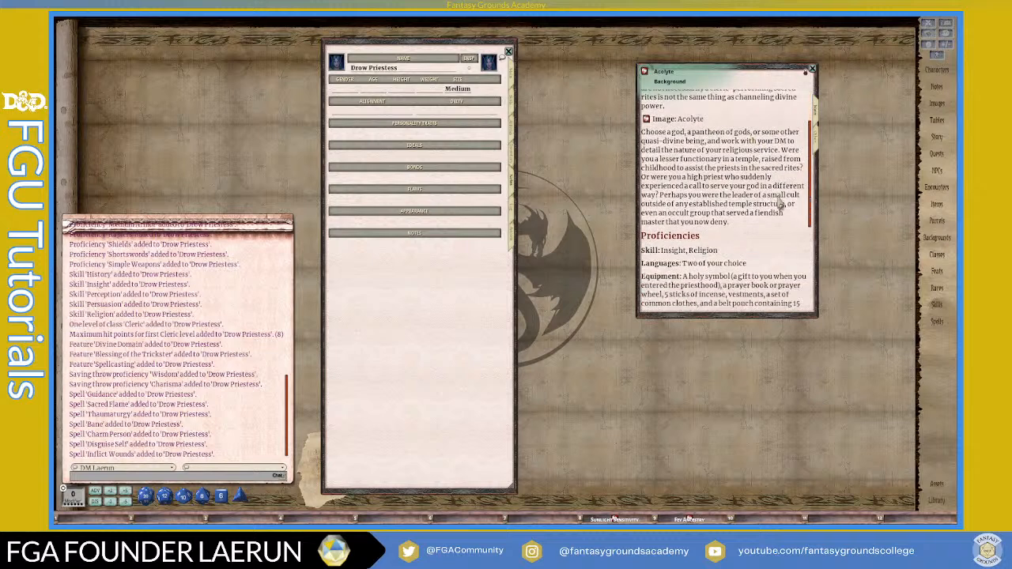
scroll(814, 180, "down", 8)
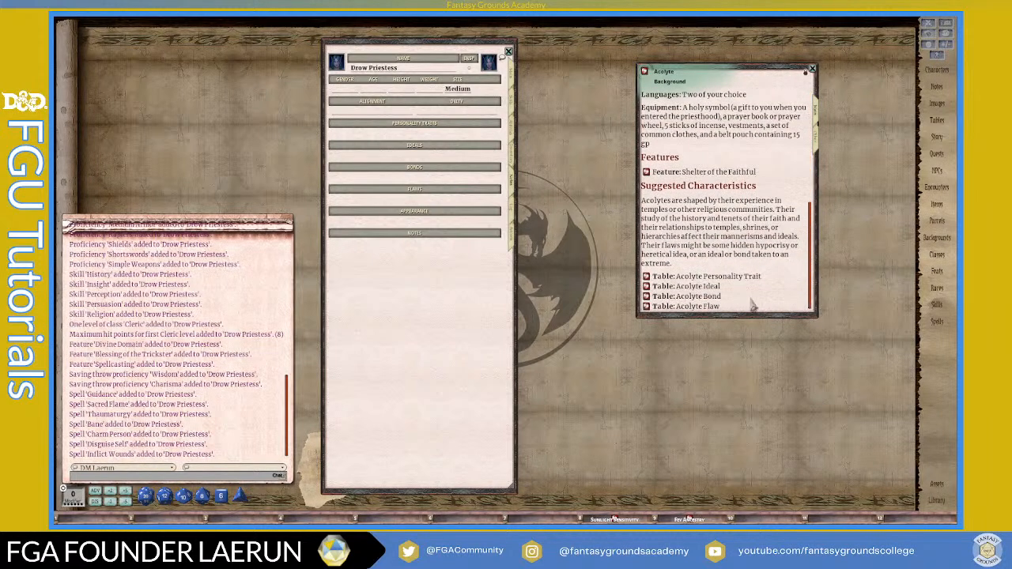
left_click(646, 277)
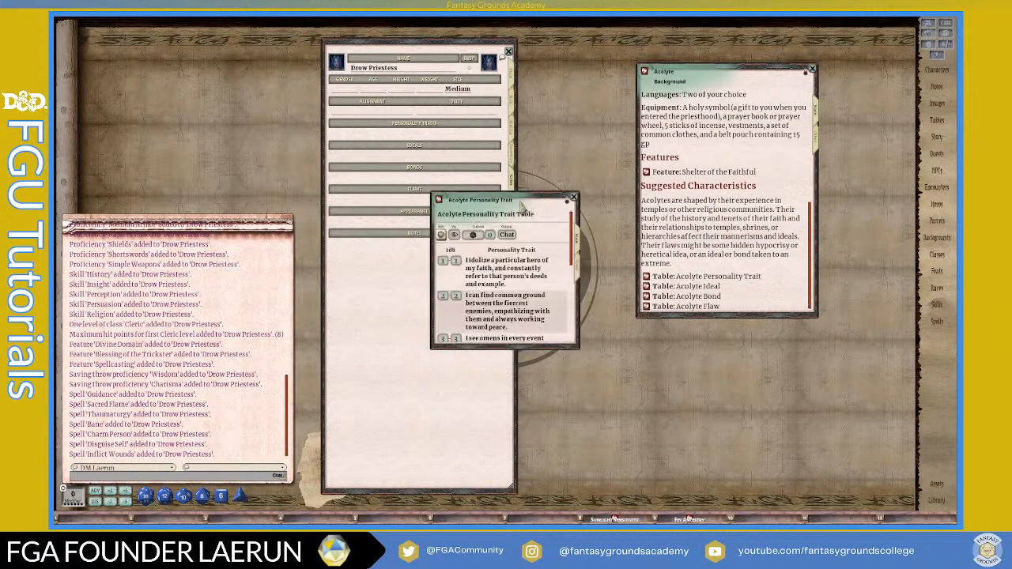
left_click_drag(506, 245, 592, 120)
left_click(526, 113)
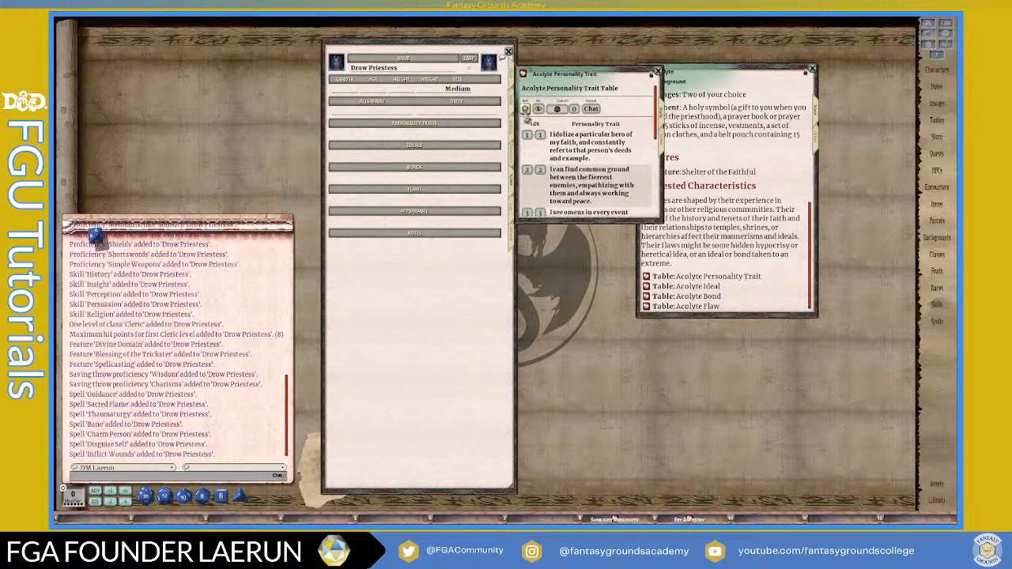
left_click(526, 113)
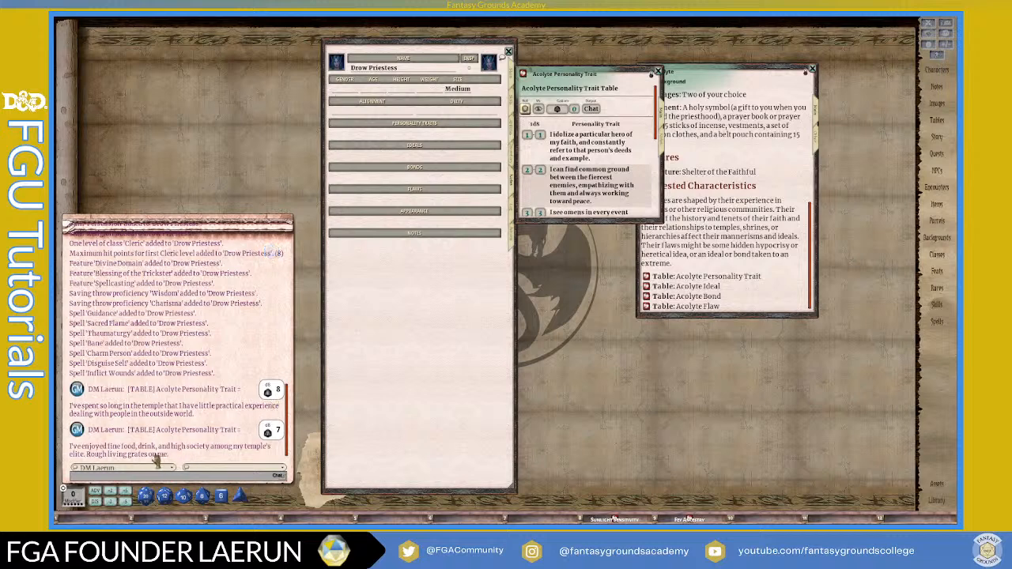
- Copy the rolled fine food and temple life traits from chat into Personality Traits and close the trait table
left_click_drag(150, 458, 372, 138)
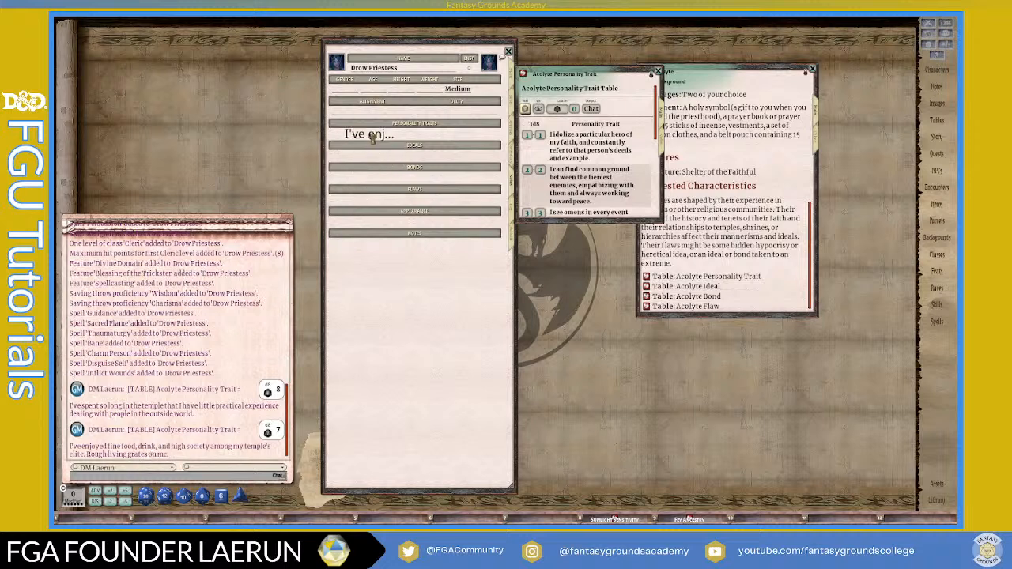
left_click_drag(372, 142, 378, 158)
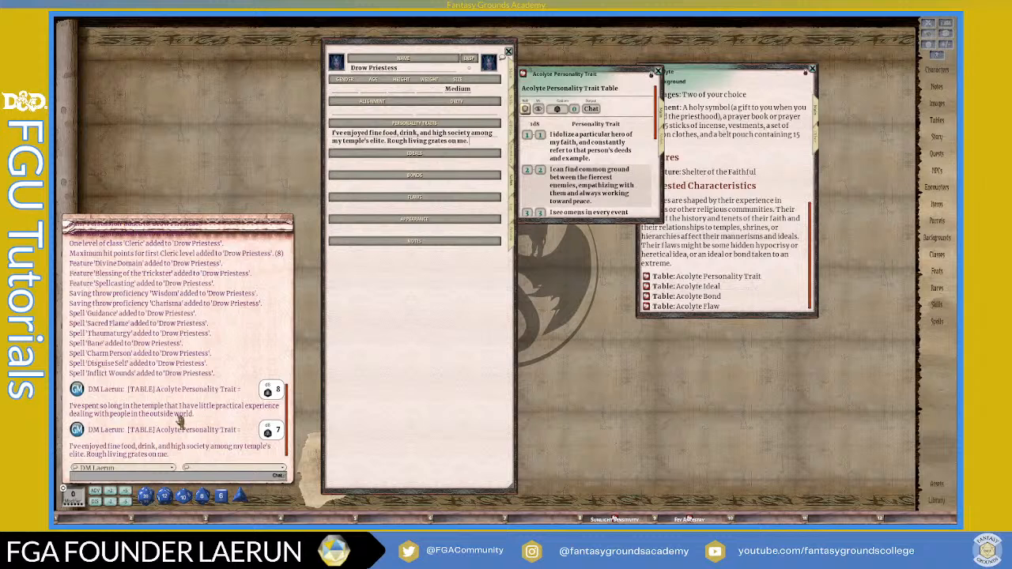
left_click_drag(378, 210, 496, 147)
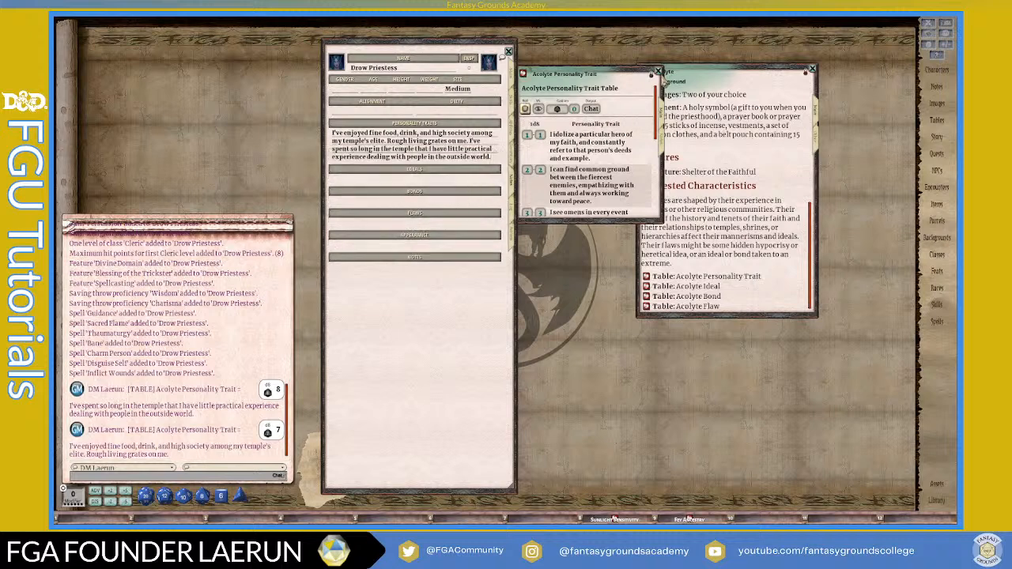
left_click(658, 70)
- Roll twice on the Acolyte Ideal table, copy the Aspiration result into the character's Ideals, and close the table
left_click(650, 286)
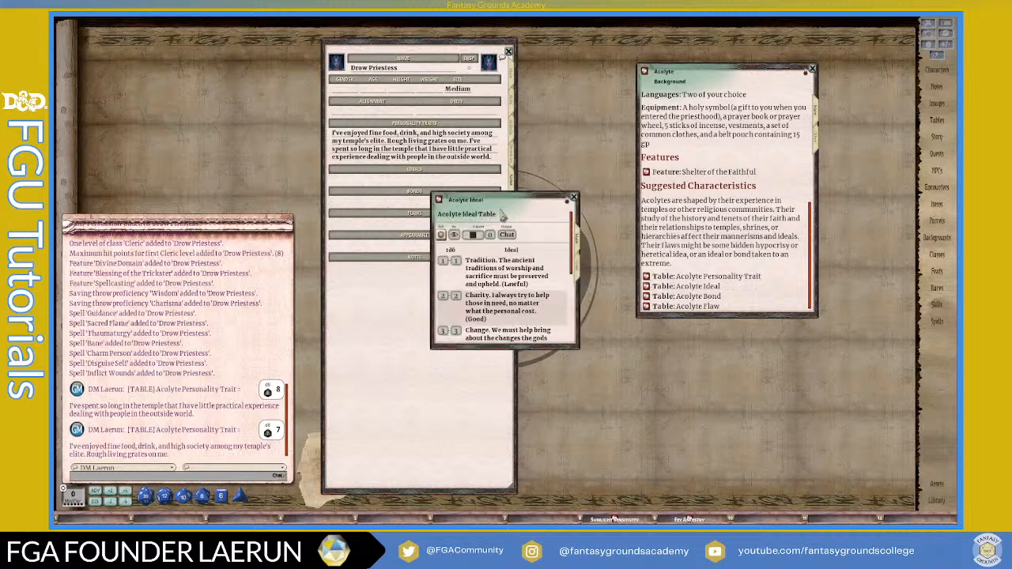
left_click(442, 236)
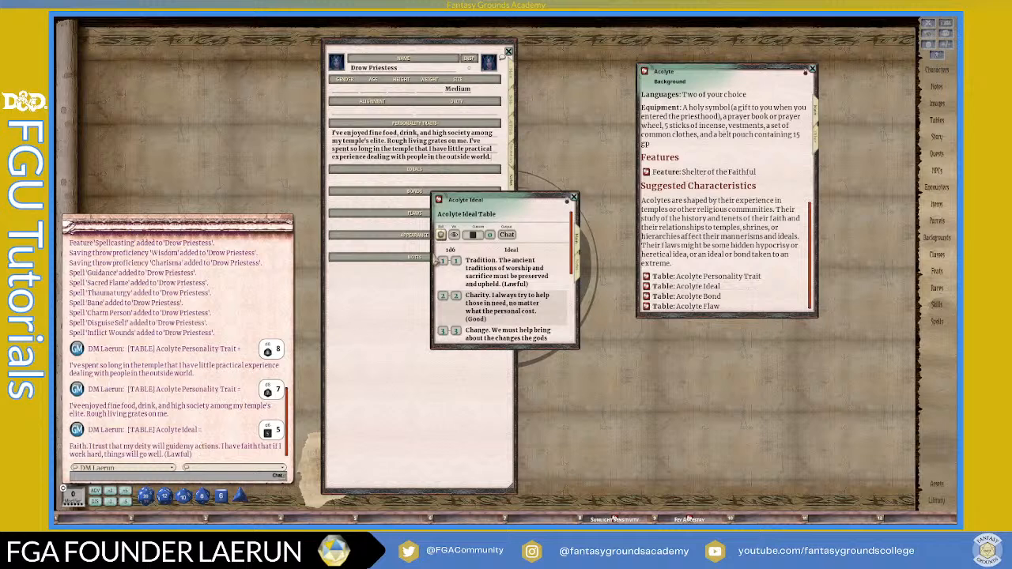
left_click(441, 234)
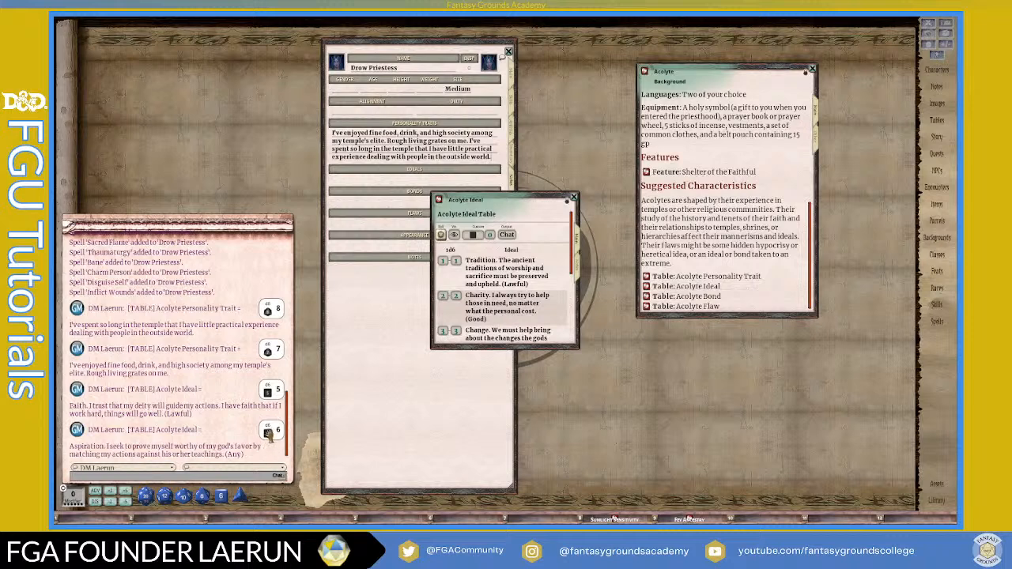
left_click_drag(166, 451, 407, 180)
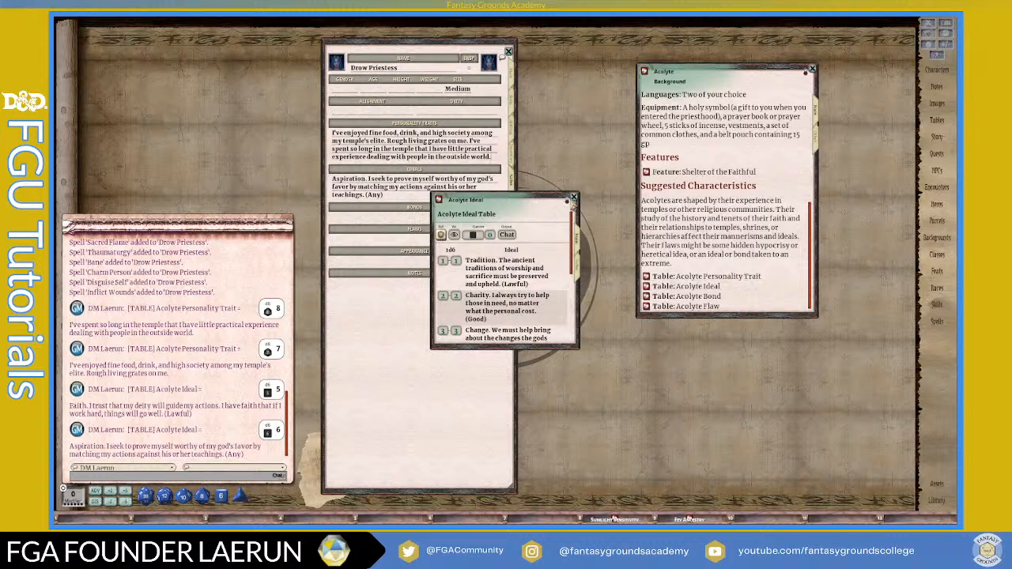
left_click(573, 197)
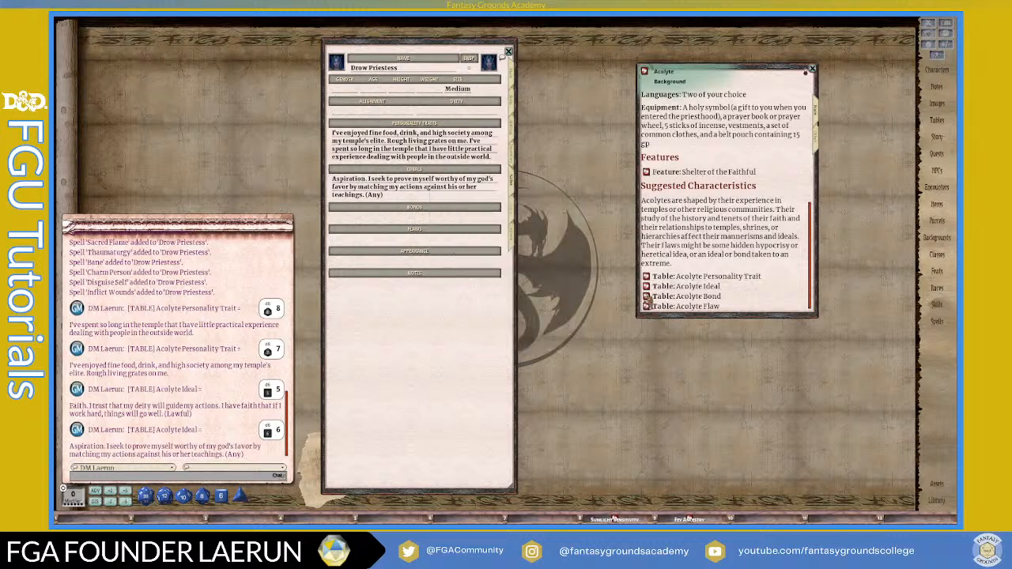
- Roll twice on the Acolyte Bond table, copy "Everything I do is for the common people." into Bonds, and close the table
left_click(646, 297)
left_click_drag(530, 199, 694, 175)
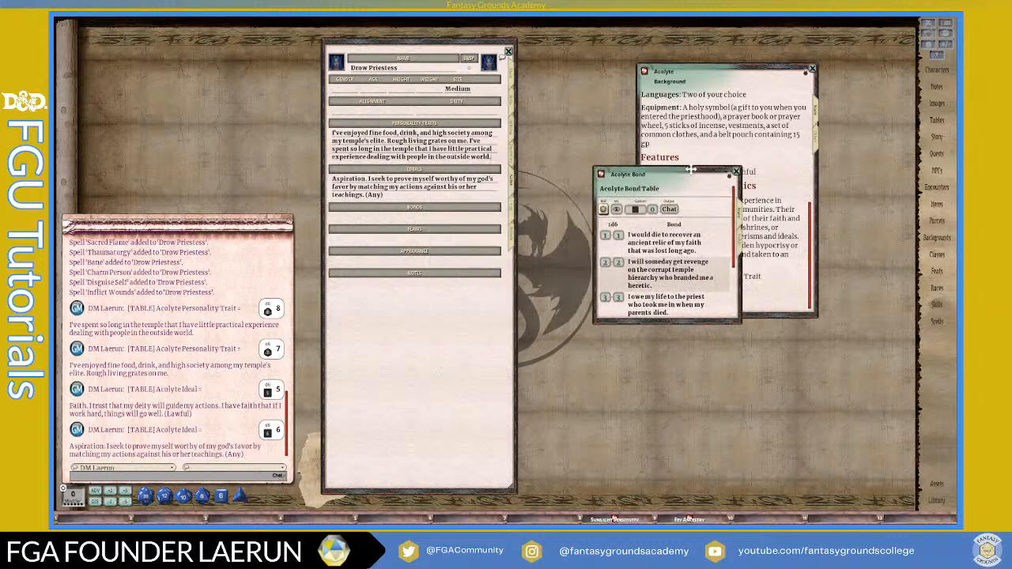
left_click(604, 208)
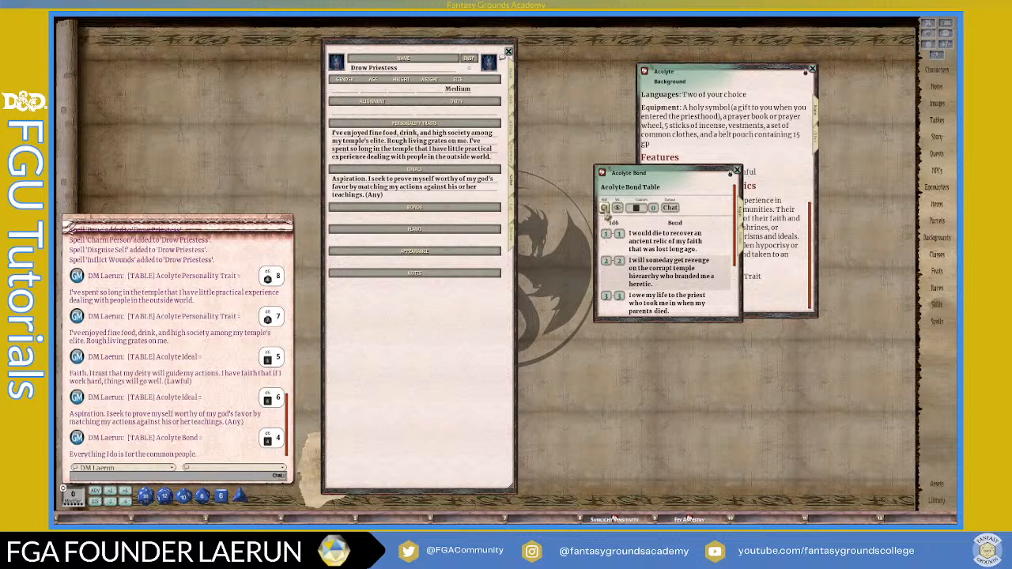
left_click(603, 208)
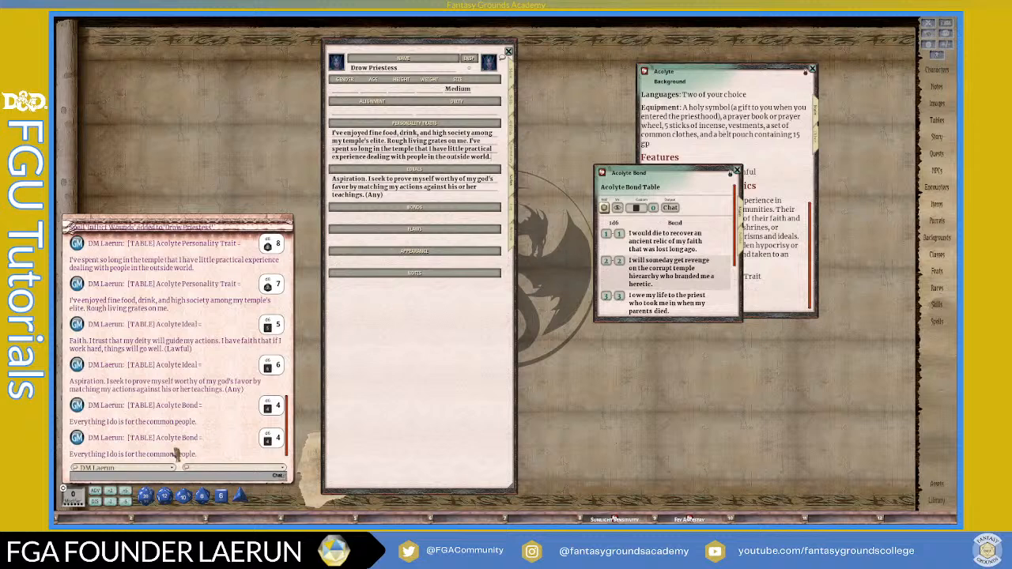
left_click_drag(173, 457, 391, 217)
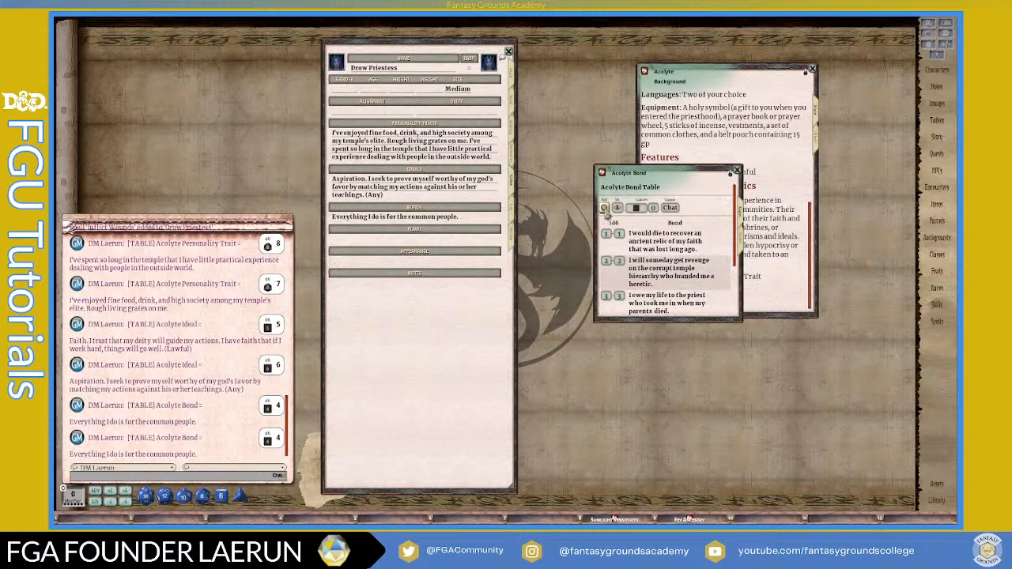
left_click(736, 170)
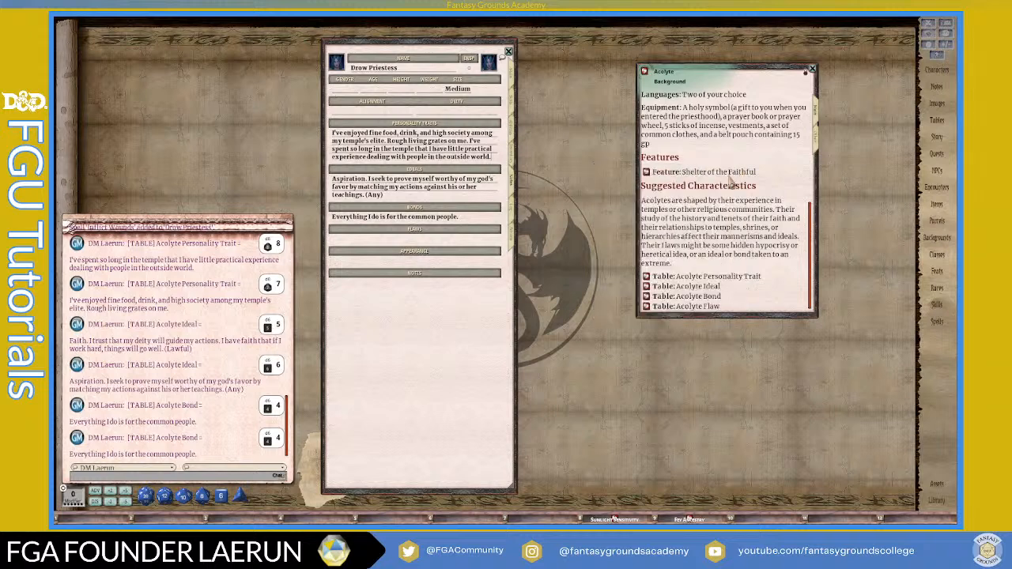
- Review the Acolyte Flaw table, copy "Once I pick a goal, I become obsessed with it..." into the character's Flaws, and close the table
left_click(682, 306)
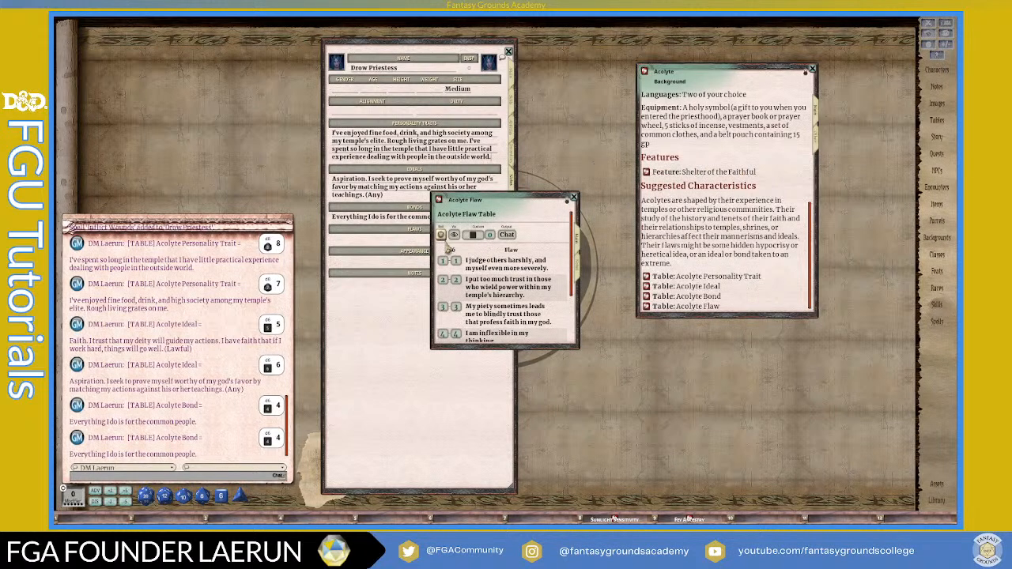
left_click_drag(498, 192, 589, 95)
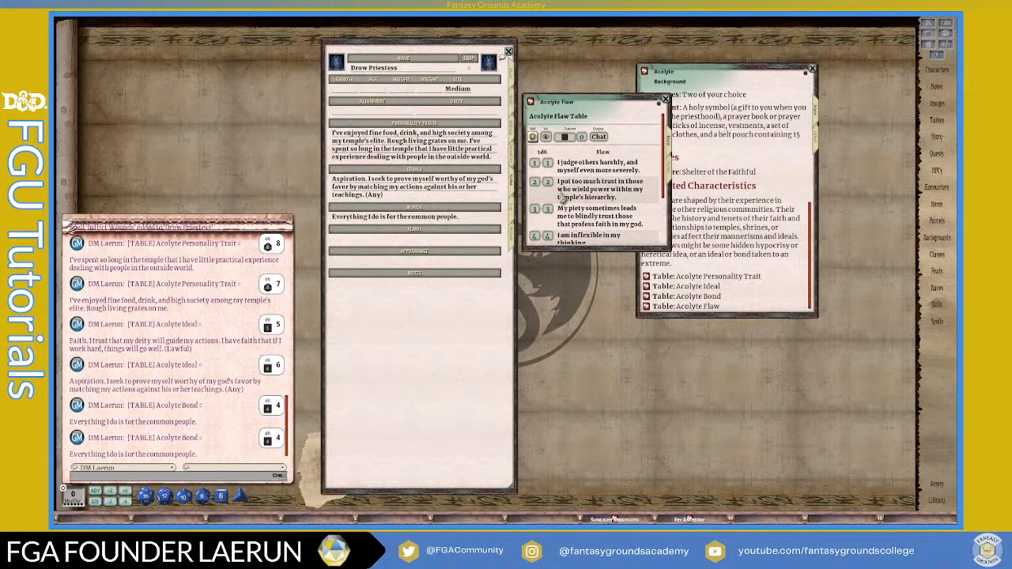
scroll(624, 202, "down", 1)
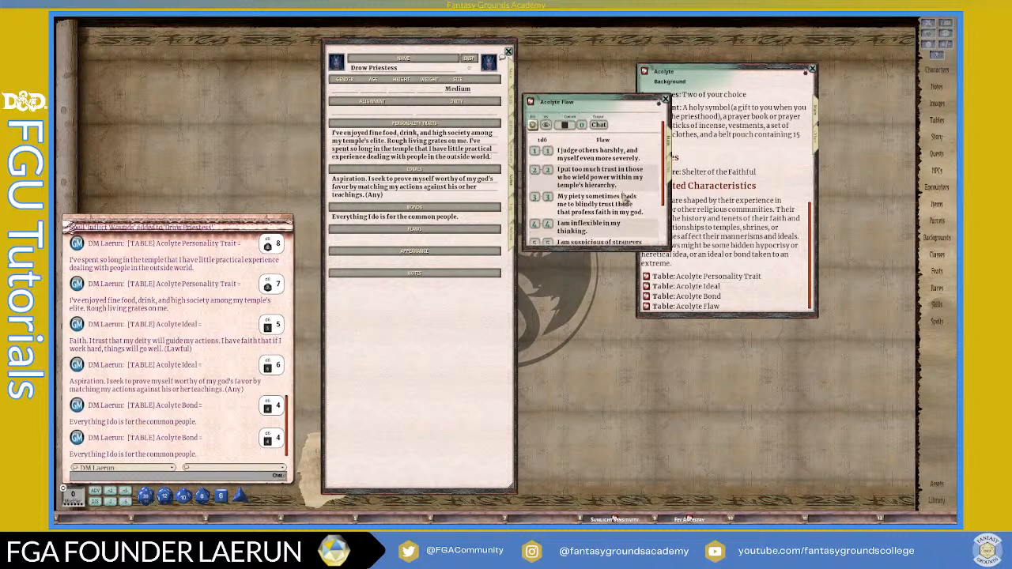
scroll(625, 197, "down", 1)
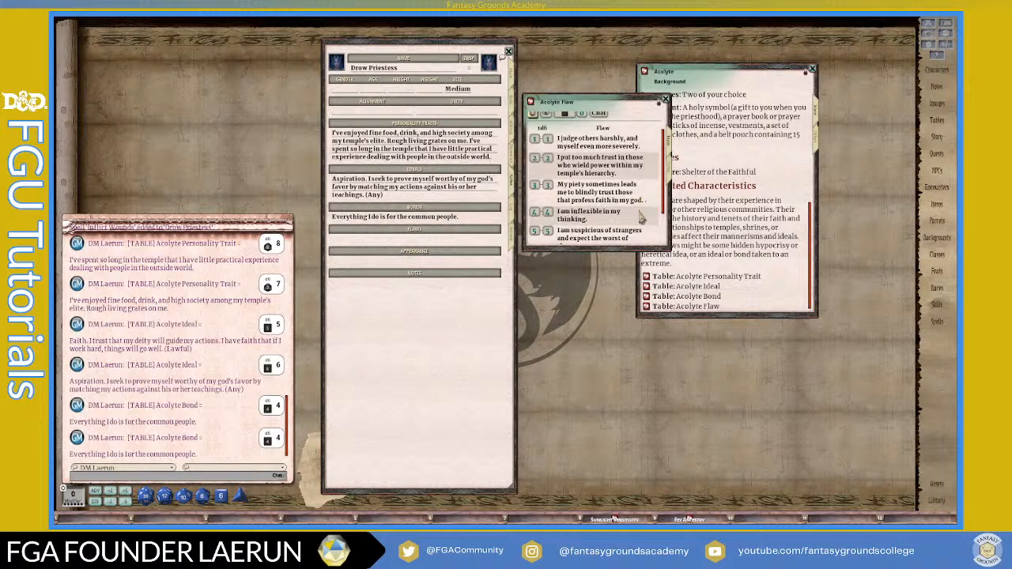
scroll(642, 216, "down", 1)
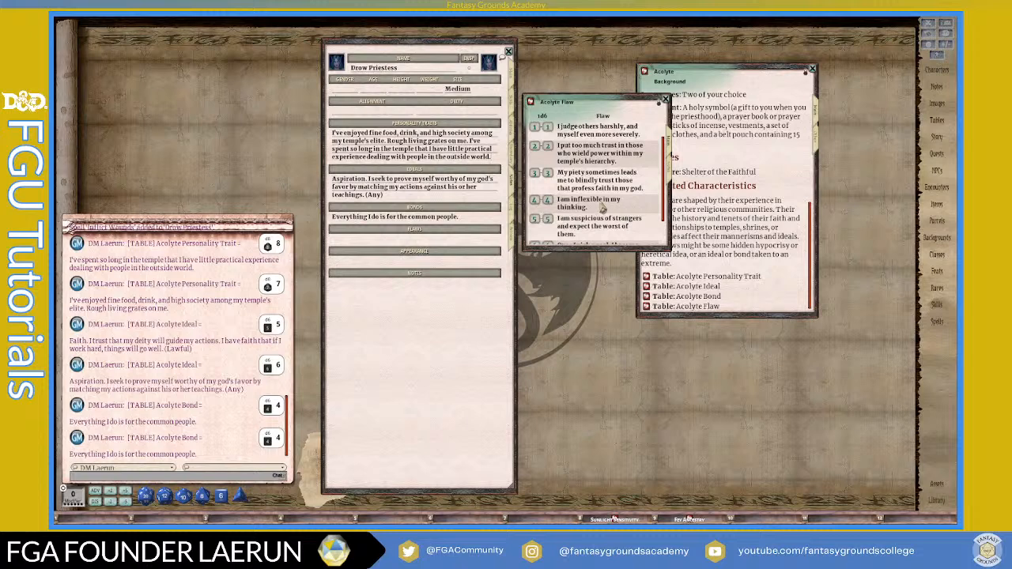
scroll(631, 213, "down", 1)
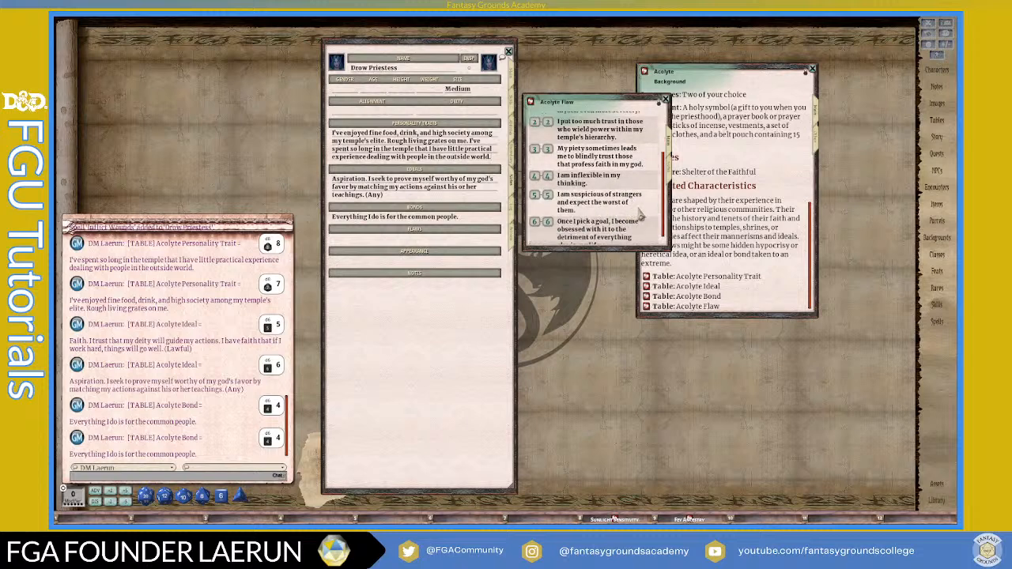
scroll(642, 217, "down", 1)
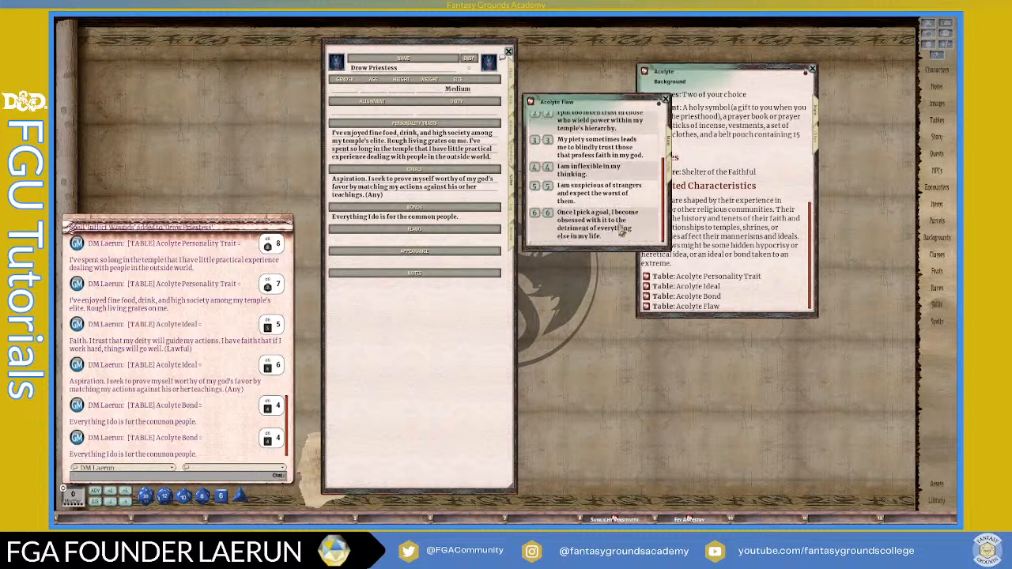
left_click_drag(615, 227, 379, 246)
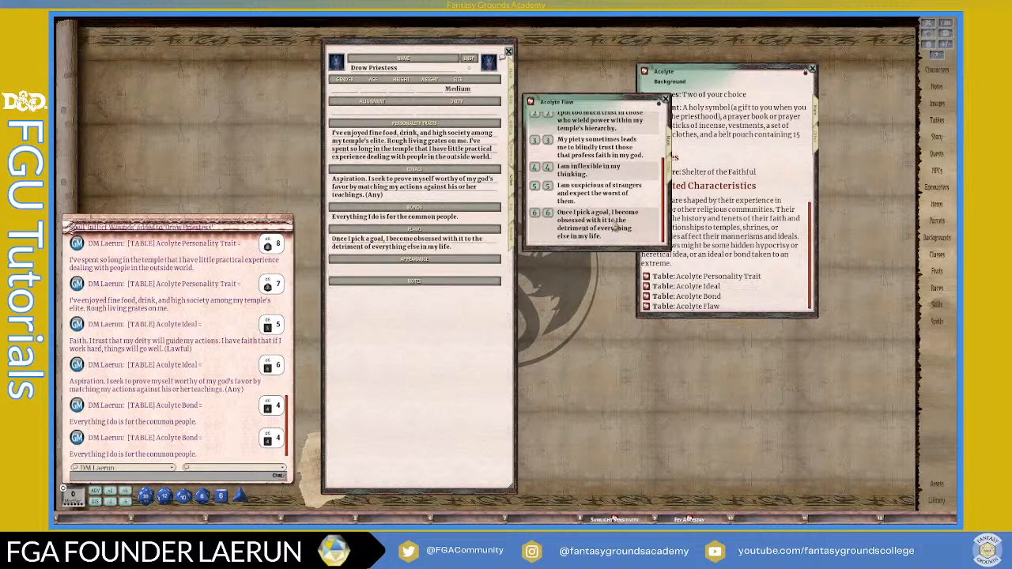
left_click(663, 100)
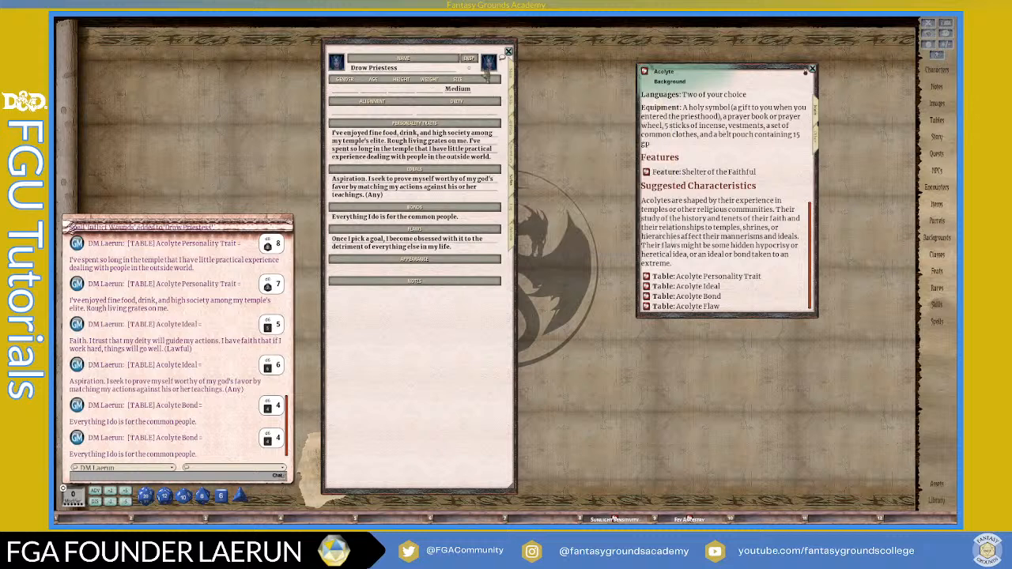
- Show the character's weapons and spells page and set the light crossbow's ammo to 20
left_click(514, 211)
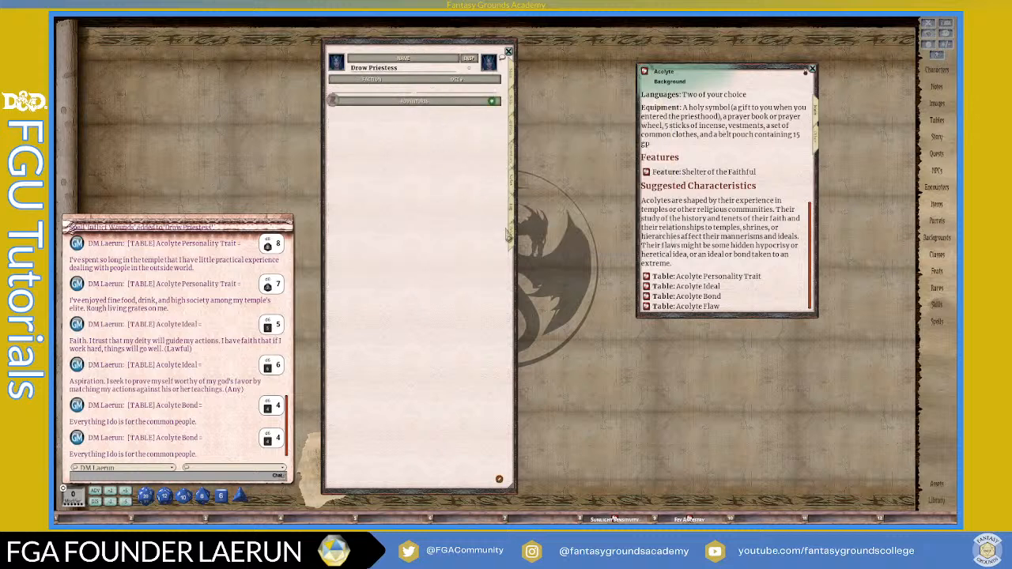
left_click(511, 233)
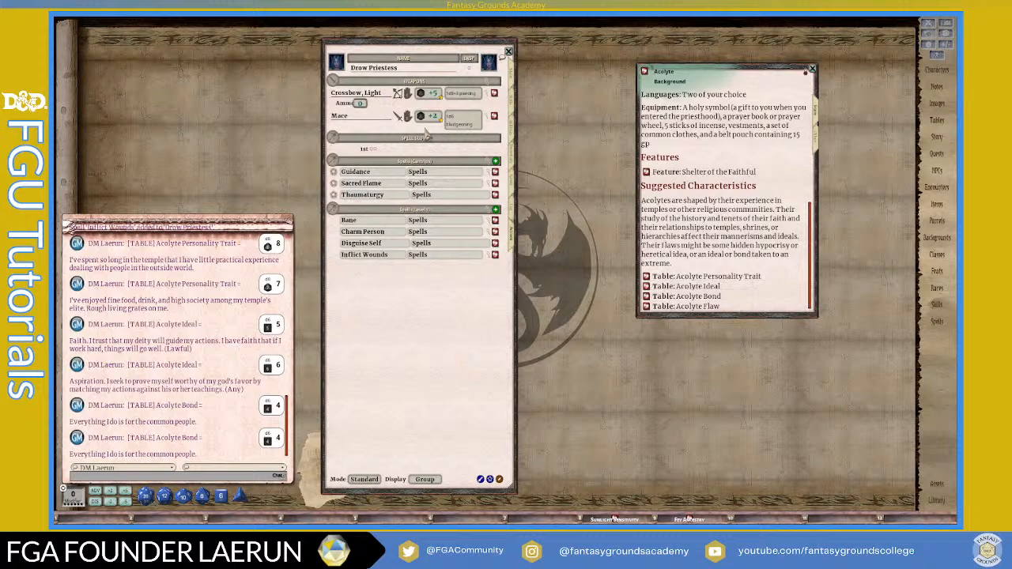
type("0")
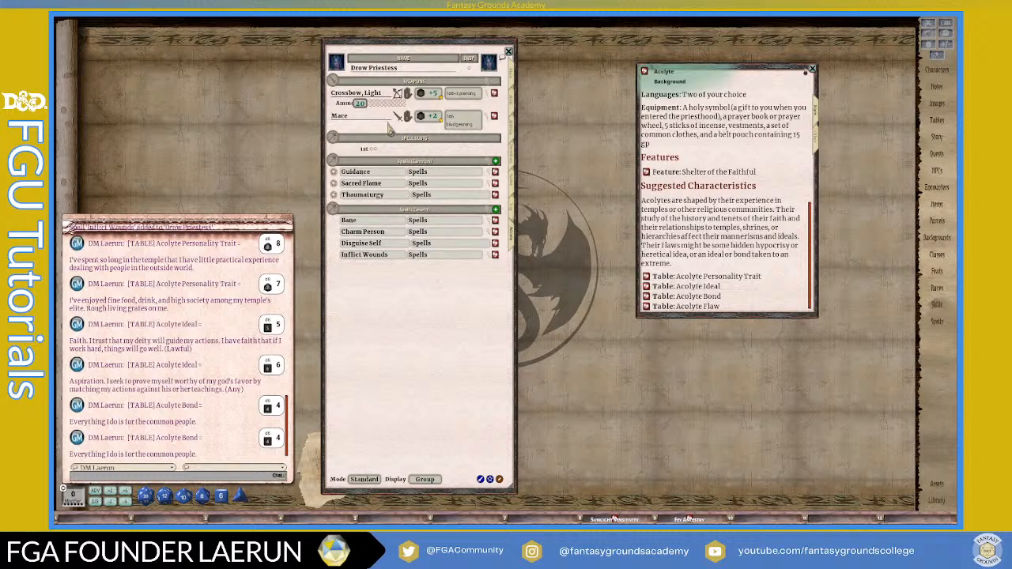
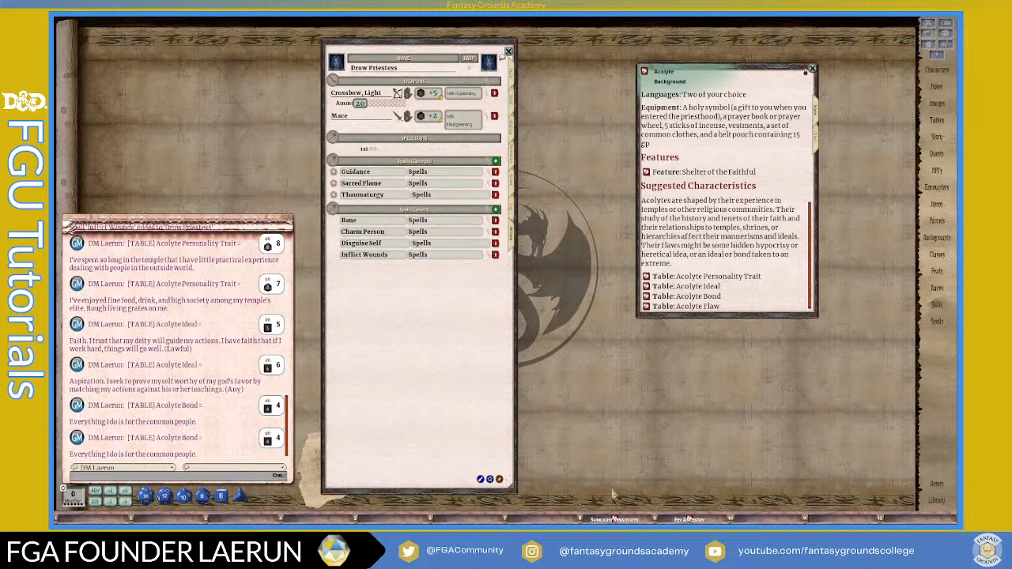
- Add a blank placeholder spell assigned to a new group named Domain Spells, then leave list editing
left_click(489, 480)
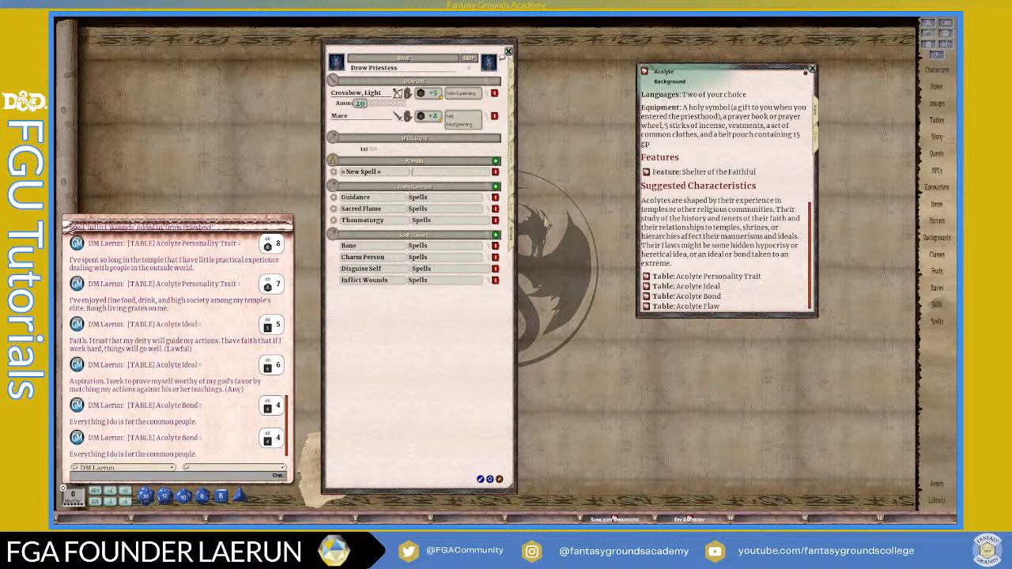
type("De")
type("main Spells")
left_click(393, 174)
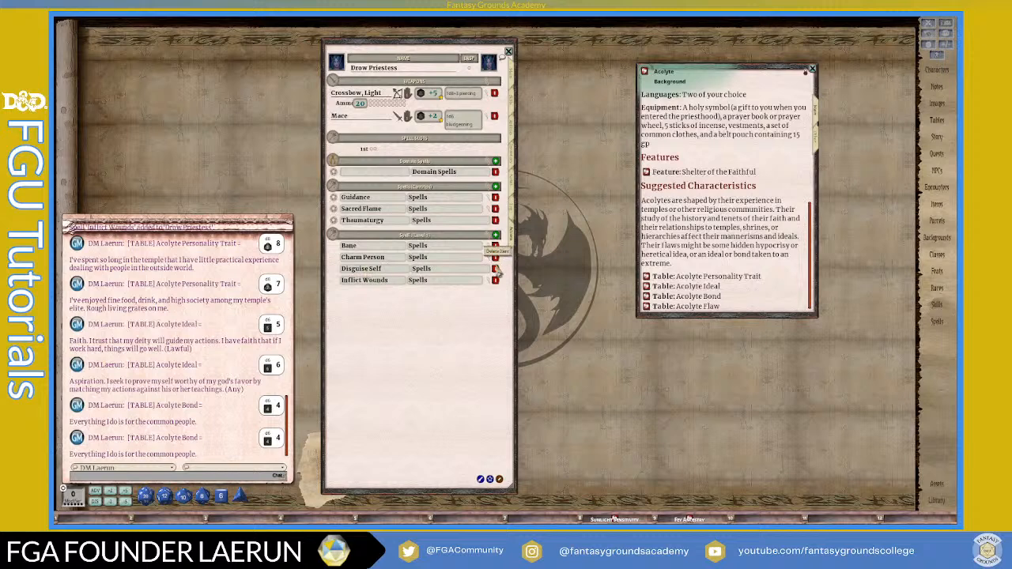
left_click(500, 480)
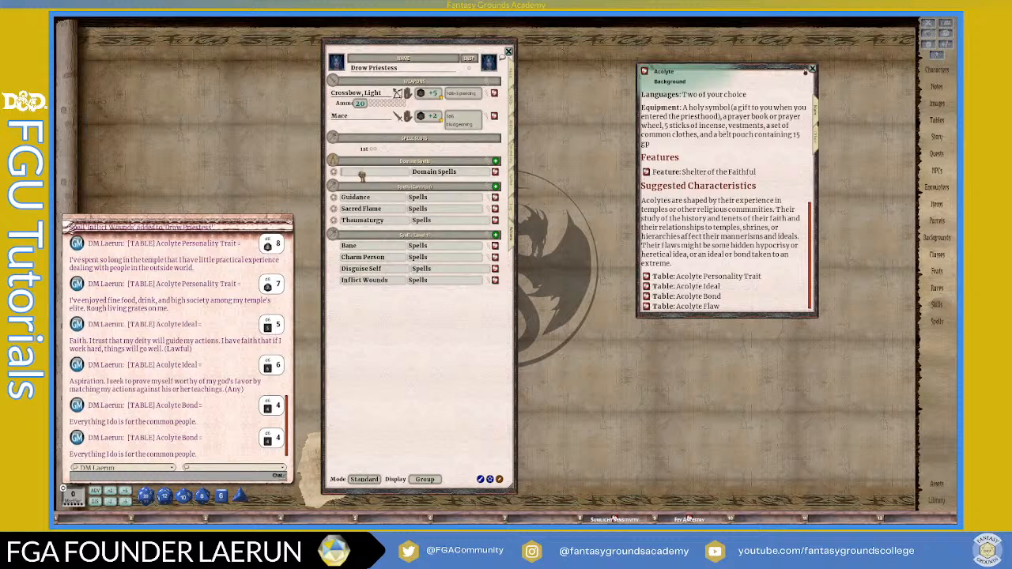
- Copy Charm Person and Disguise Self into the Domain Spells group and delete its blank placeholder spell
left_click_drag(361, 174, 362, 176)
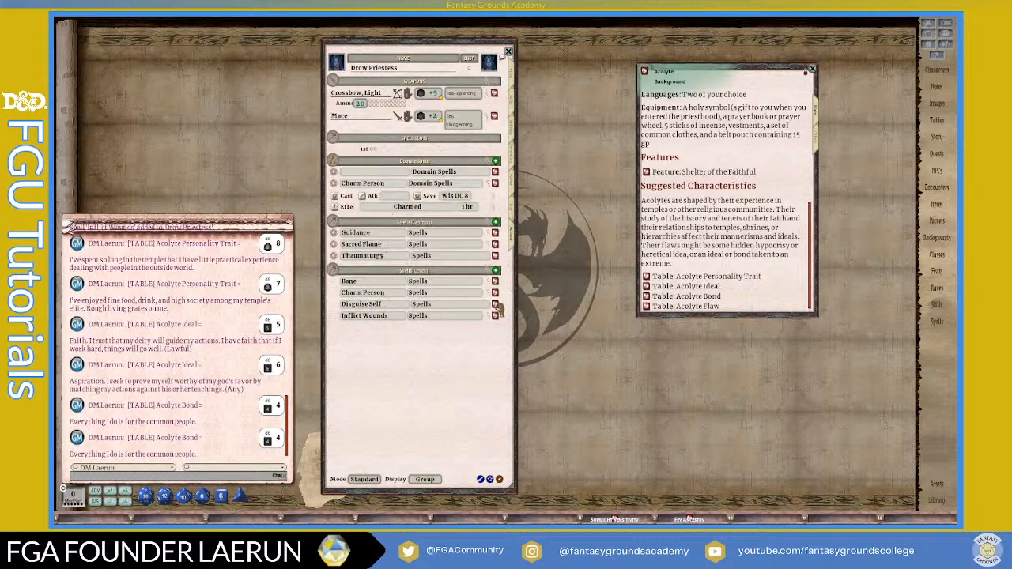
left_click_drag(495, 305, 367, 173)
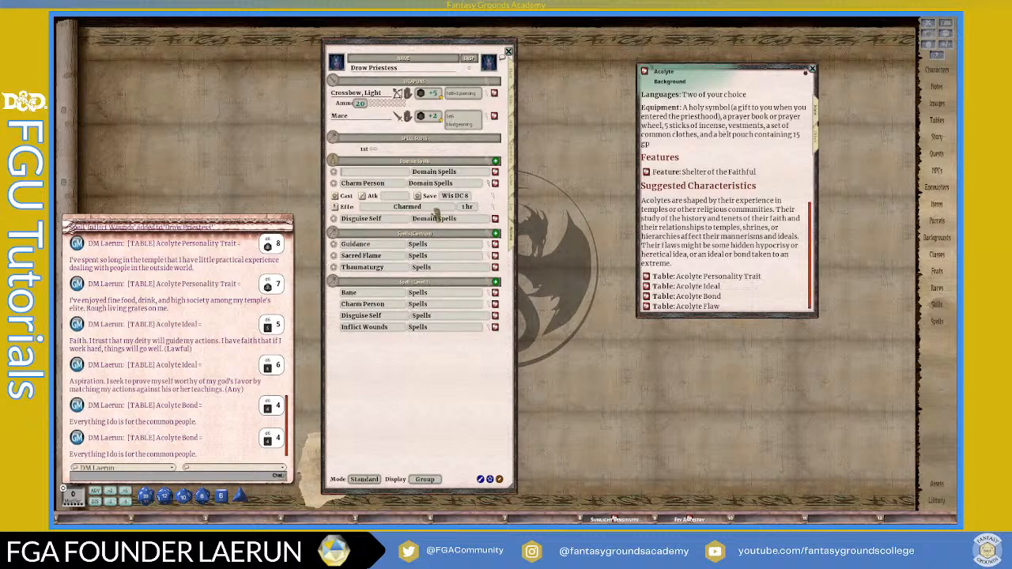
right_click(376, 172)
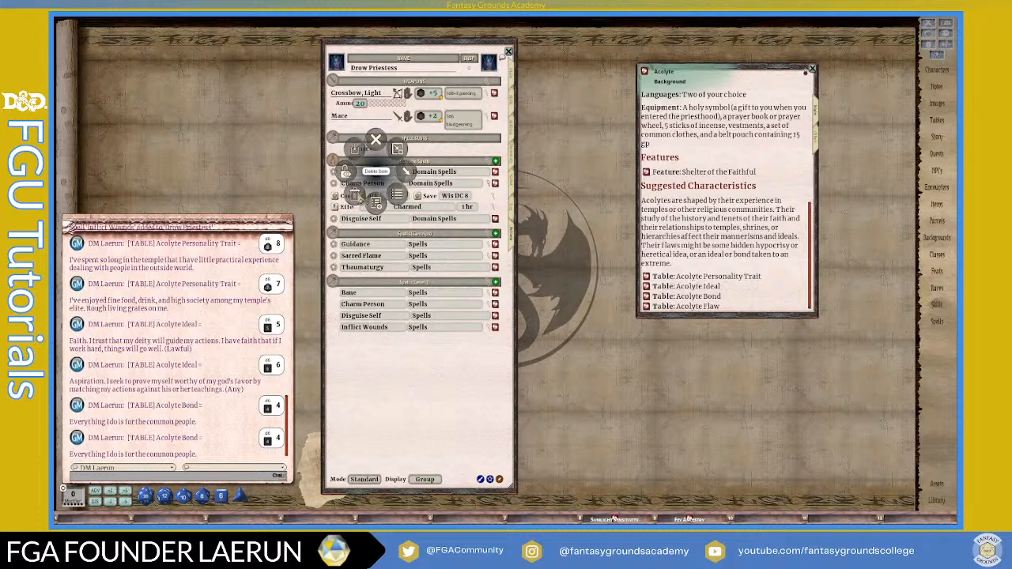
left_click(358, 194)
left_click(332, 196)
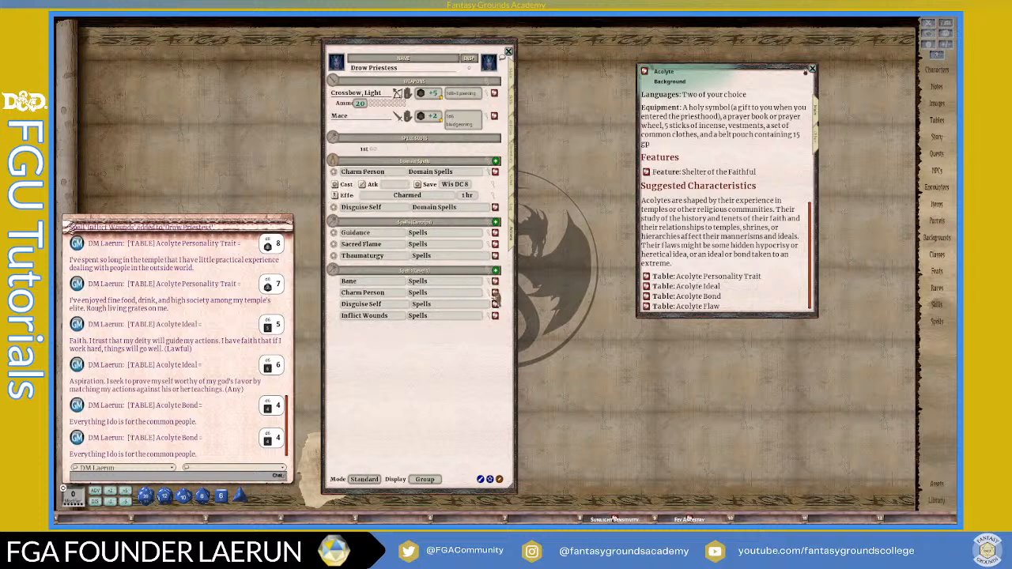
- Delete Charm Person and Disguise Self from the regular level 1 spells and close the Acolyte background
right_click(496, 294)
left_click(471, 314)
left_click(447, 317)
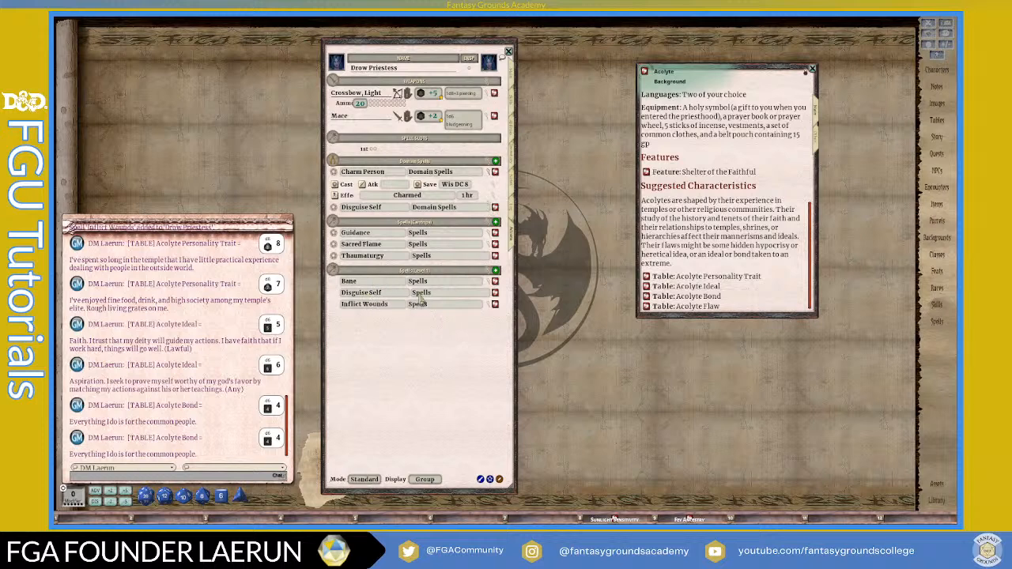
right_click(495, 294)
left_click(476, 315)
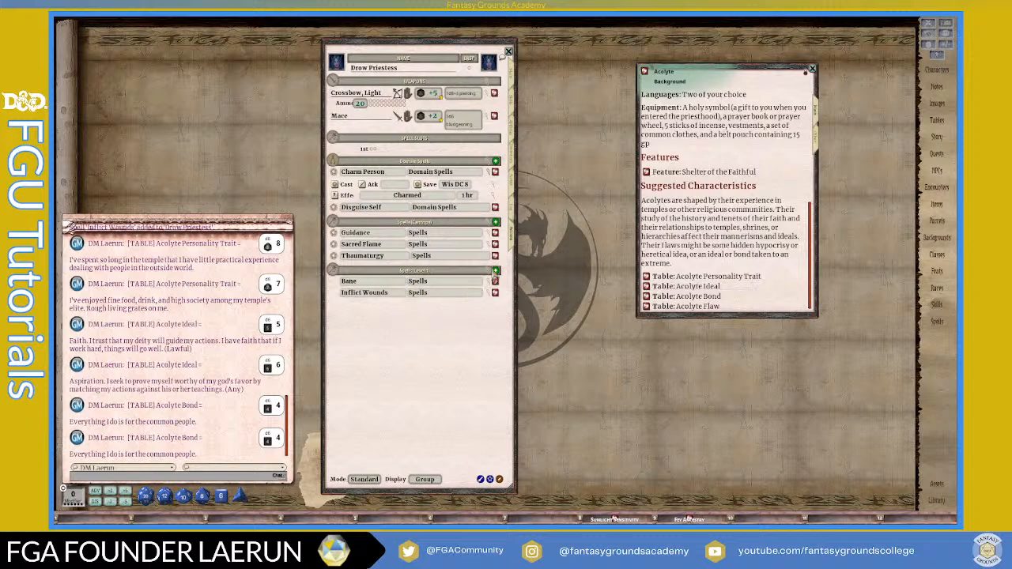
left_click(812, 70)
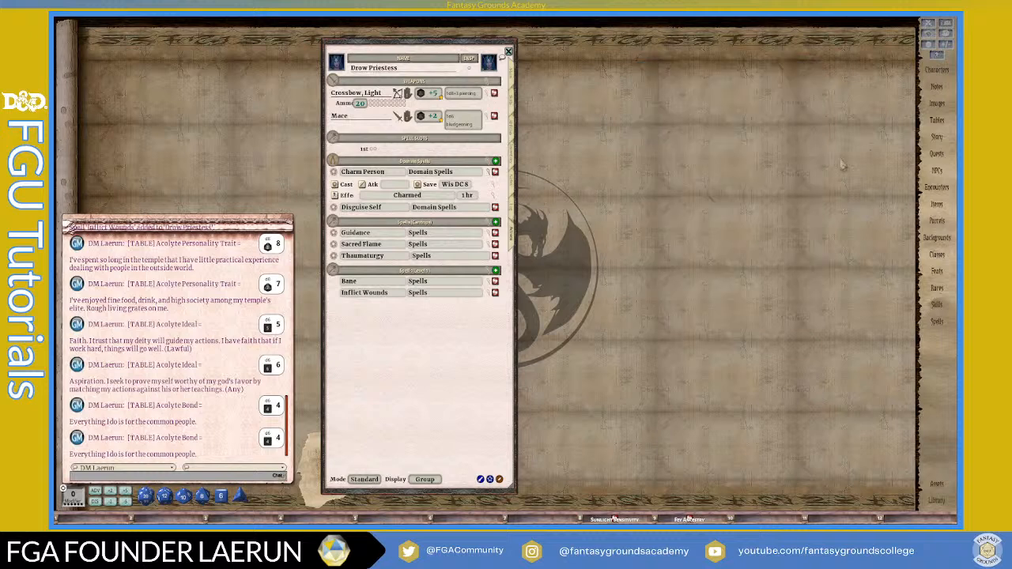
- Open the Spells list beside the character sheet and filter it to source Cleric and level 1
left_click(936, 323)
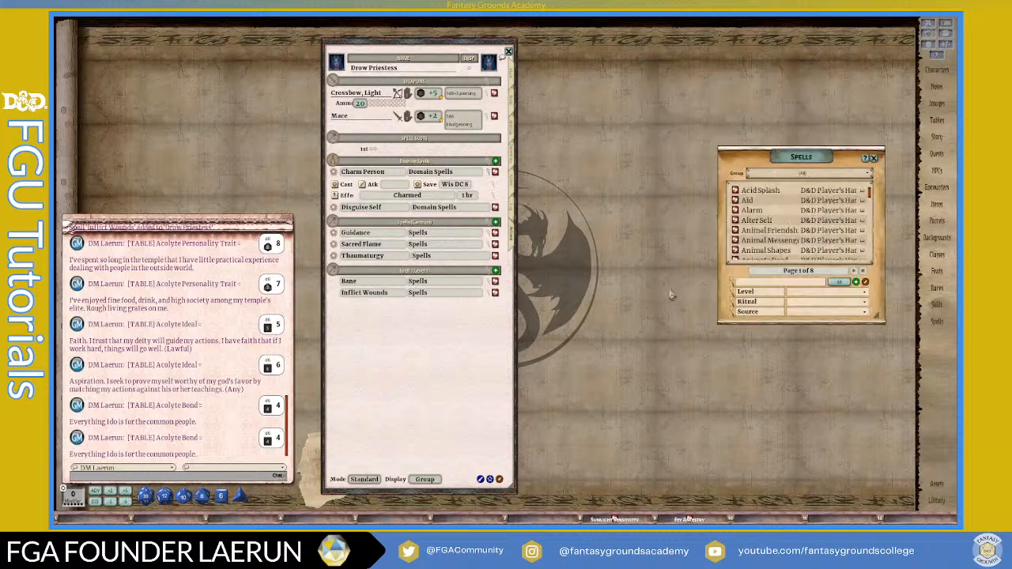
left_click_drag(790, 156, 669, 92)
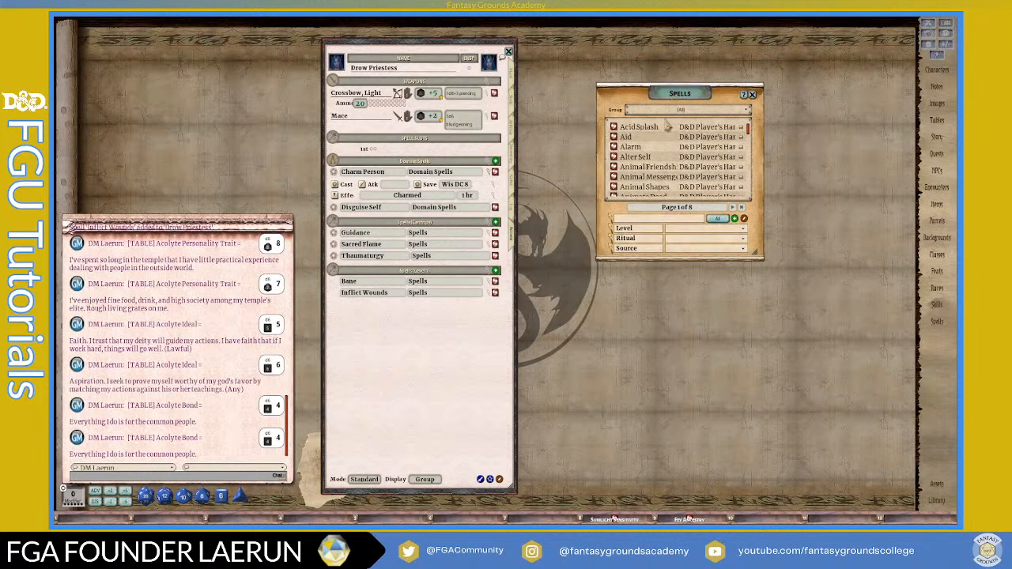
scroll(694, 184, "down", 5)
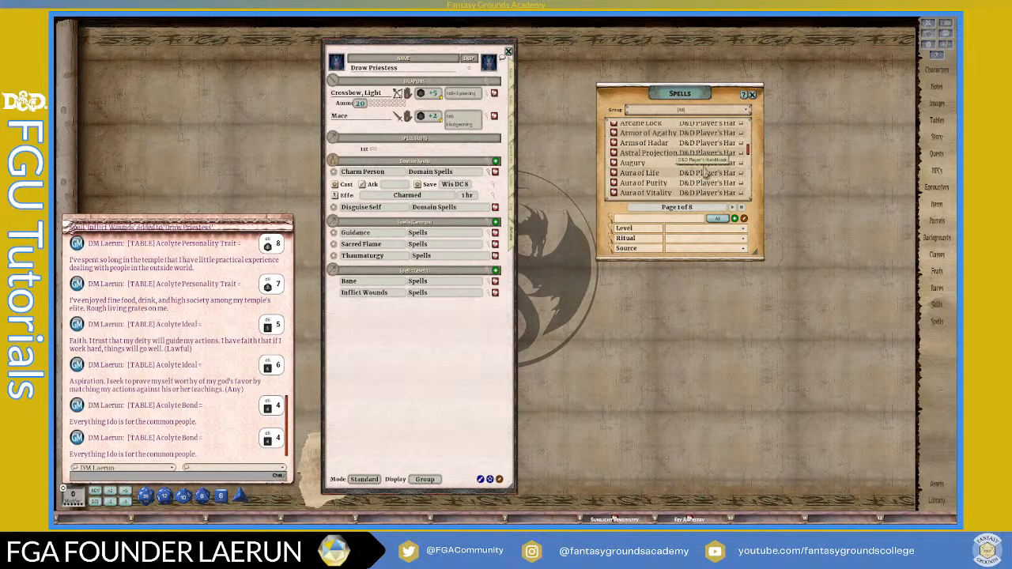
left_click(740, 249)
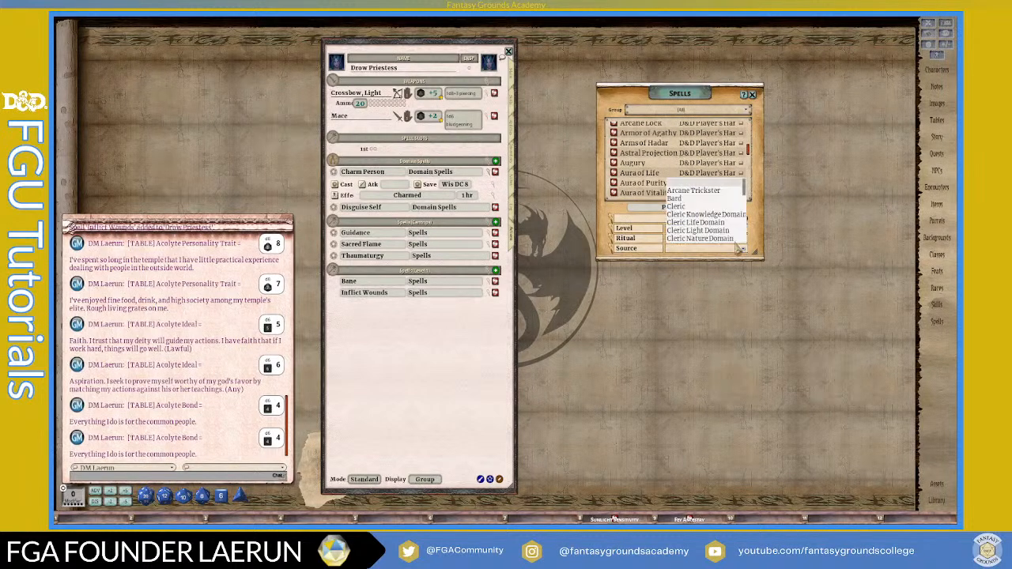
left_click(682, 207)
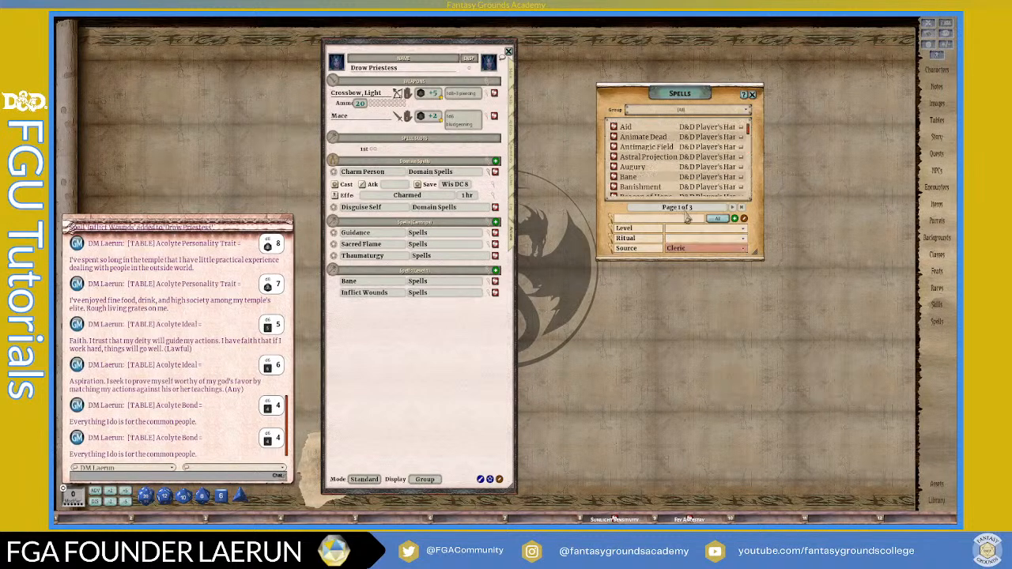
left_click(741, 232)
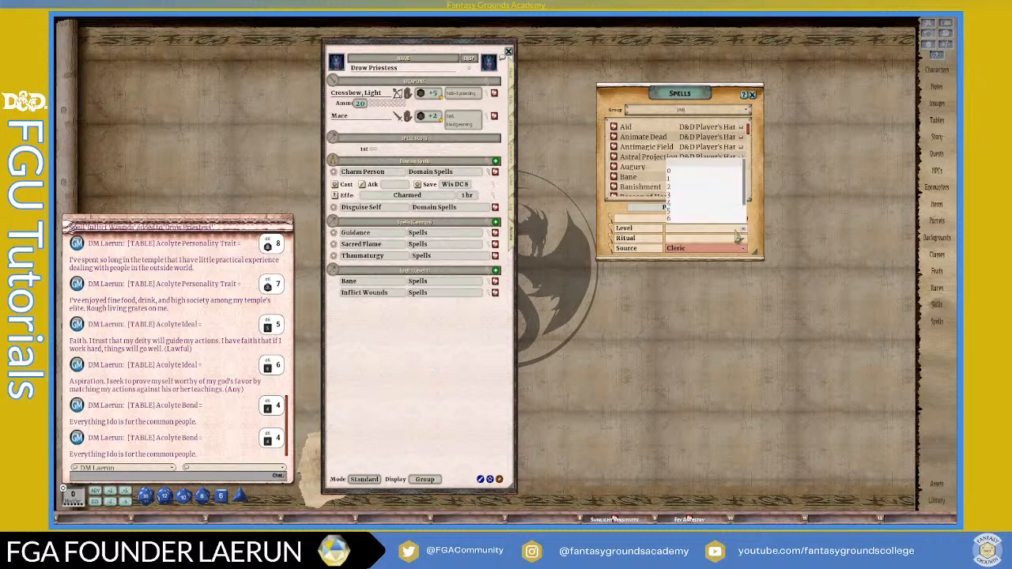
left_click(671, 180)
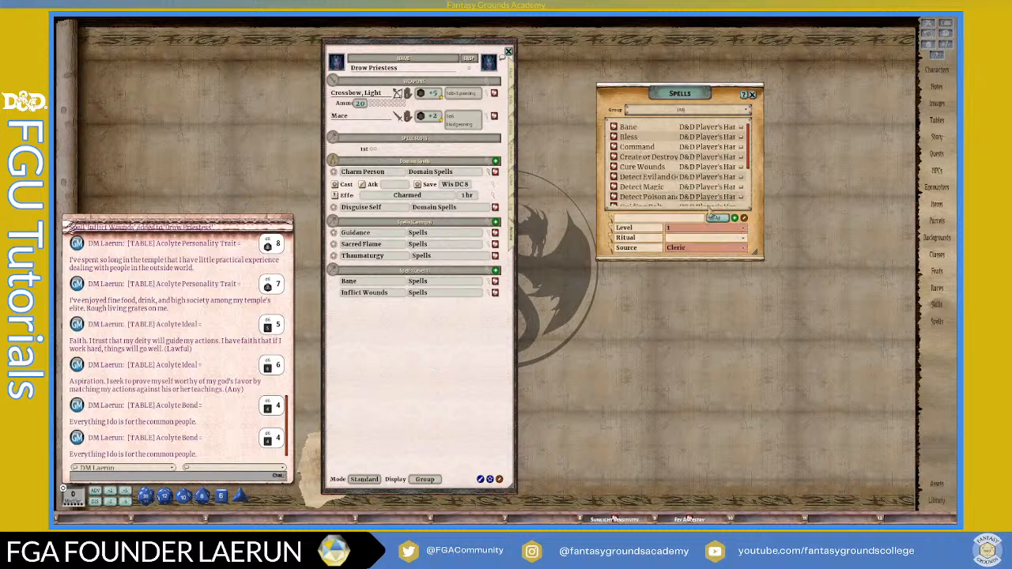
- Enlarge the Spells list, add Command to the character's level 1 spells, and close the list
left_click_drag(761, 257, 817, 404)
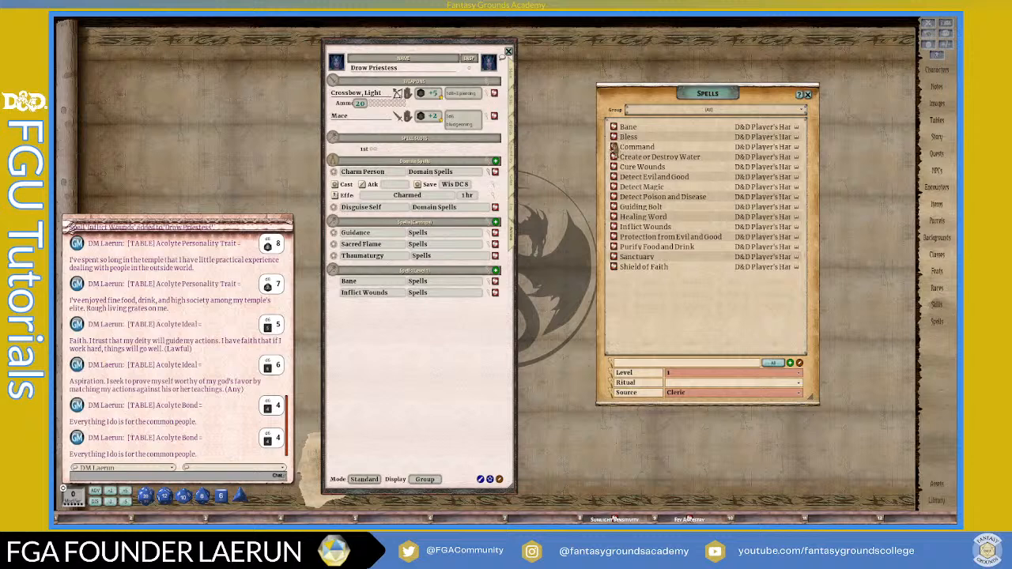
left_click_drag(362, 316, 364, 316)
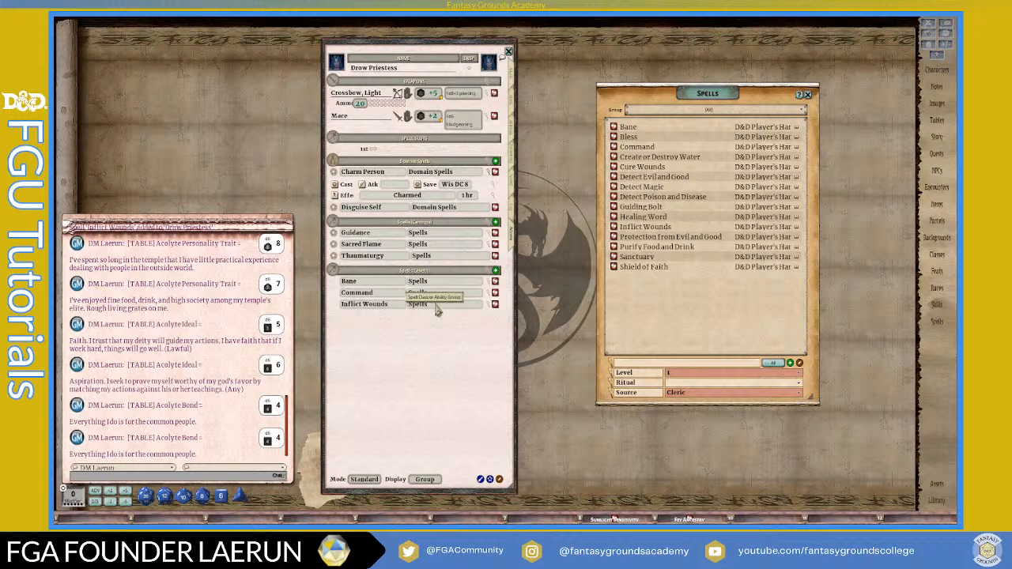
left_click(806, 96)
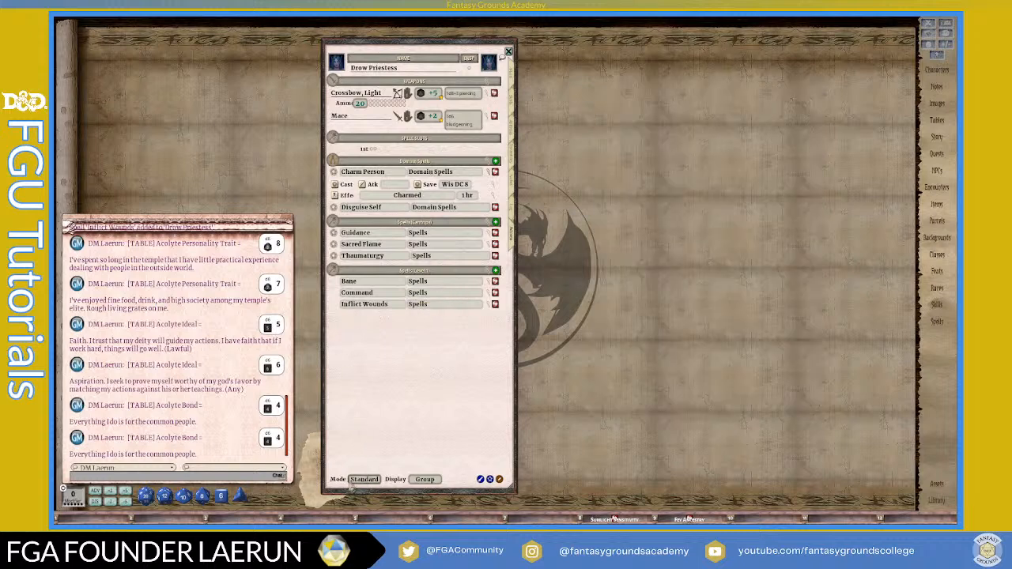
- Switch the powers to Preparation mode, change the Domain Spells group's ability to give save DC 12, and collapse Charm Person's details
left_click(364, 479)
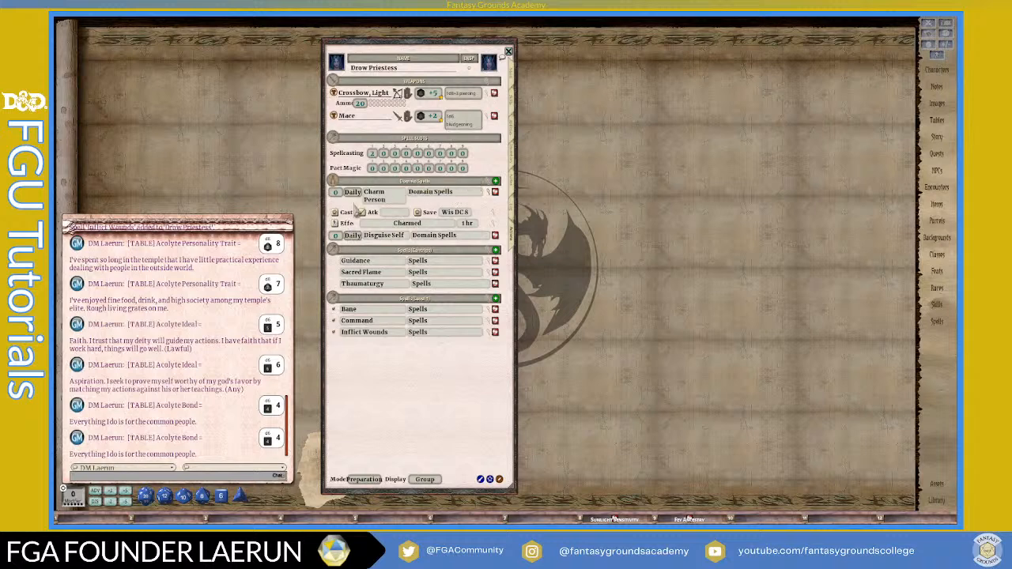
left_click(490, 191)
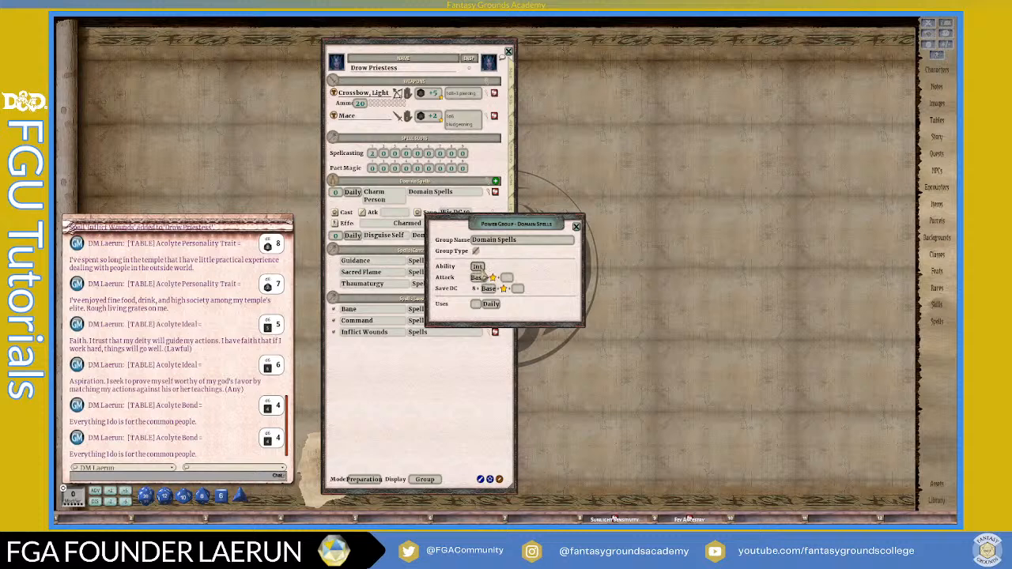
left_click(576, 228)
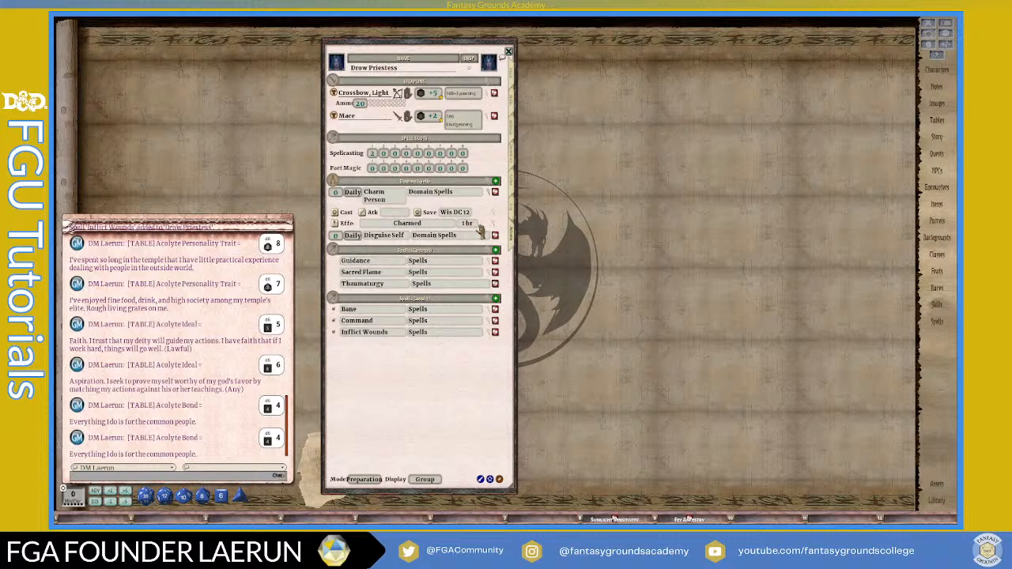
left_click(489, 194)
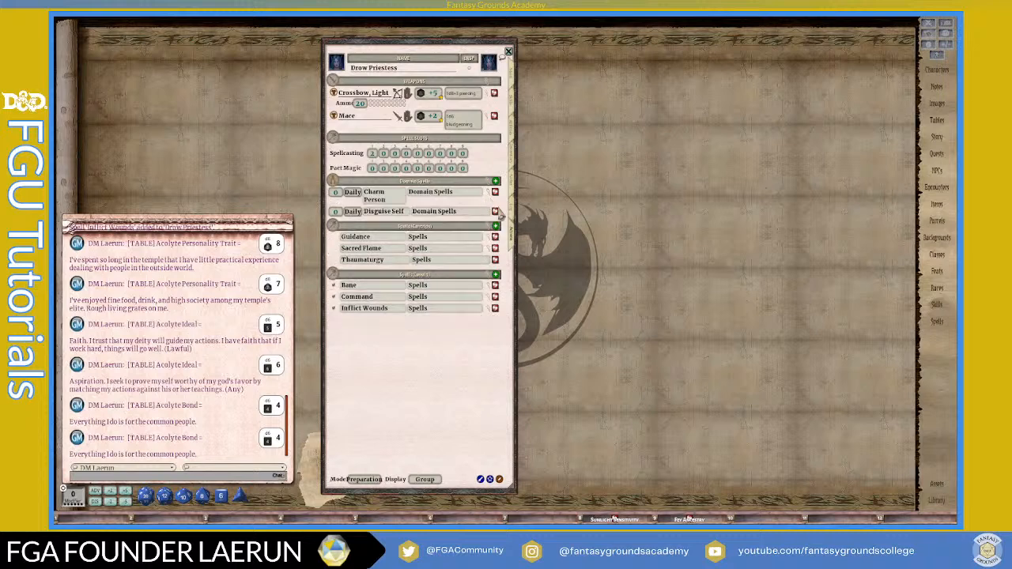
- Expand the action details of Bane, Command and Inflict Wounds, and check the character's main stats alongside them
left_click(488, 286)
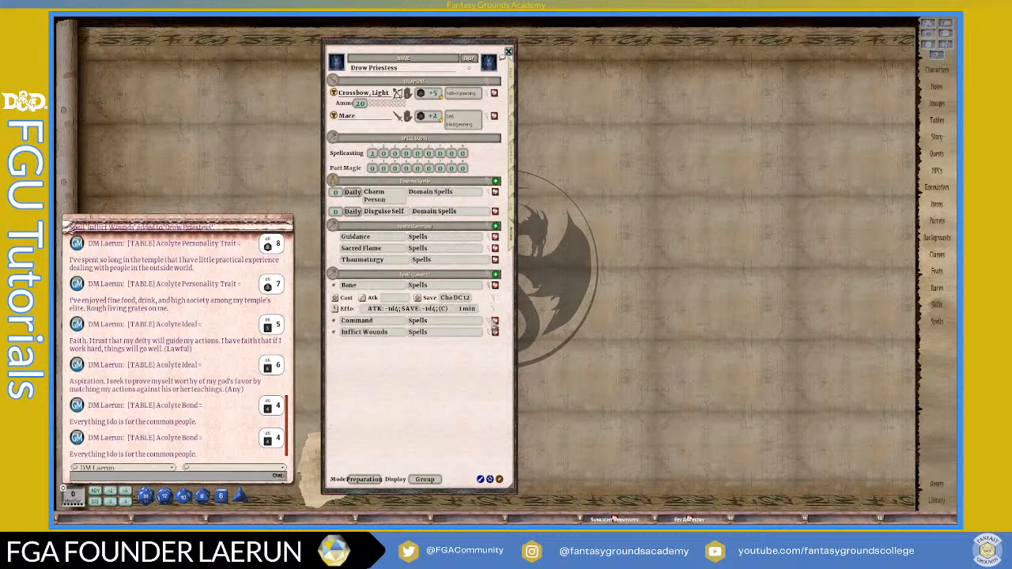
left_click(488, 322)
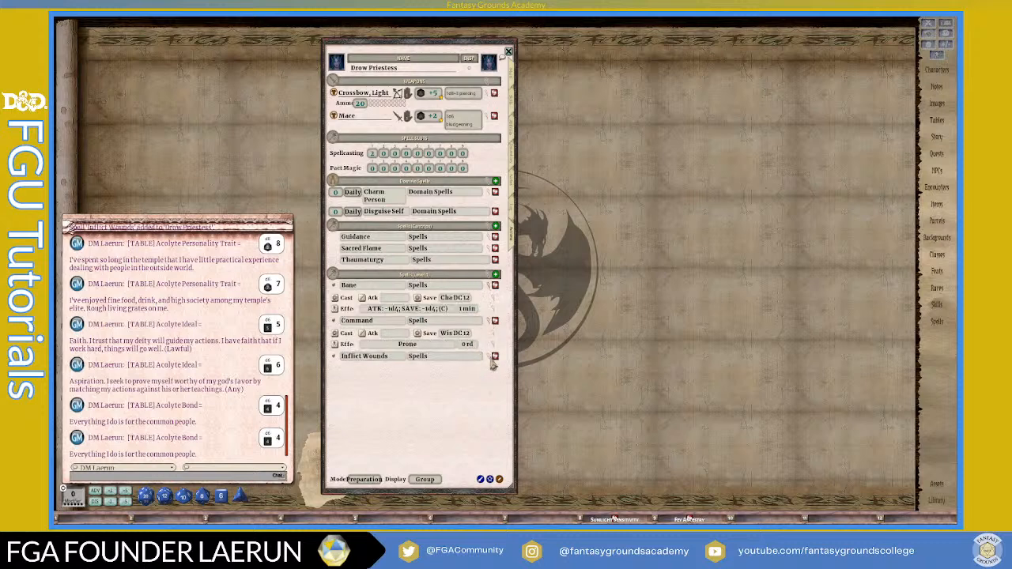
left_click(491, 359)
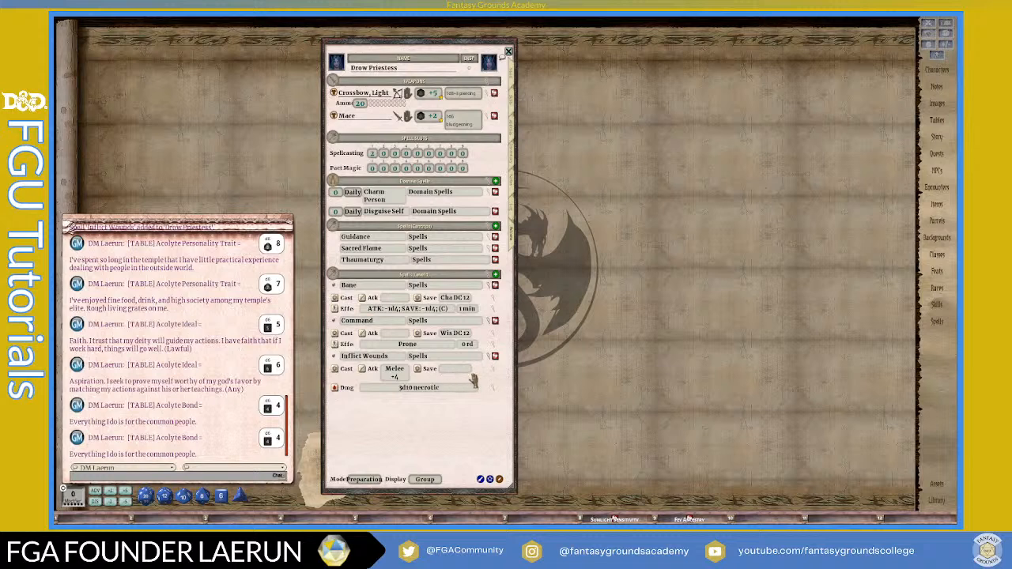
left_click(512, 82)
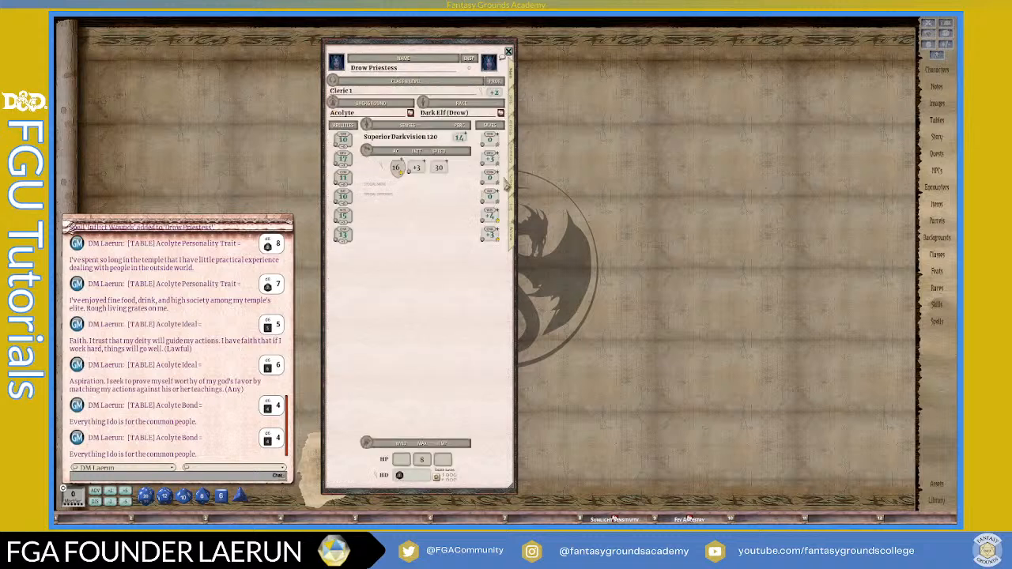
left_click(512, 231)
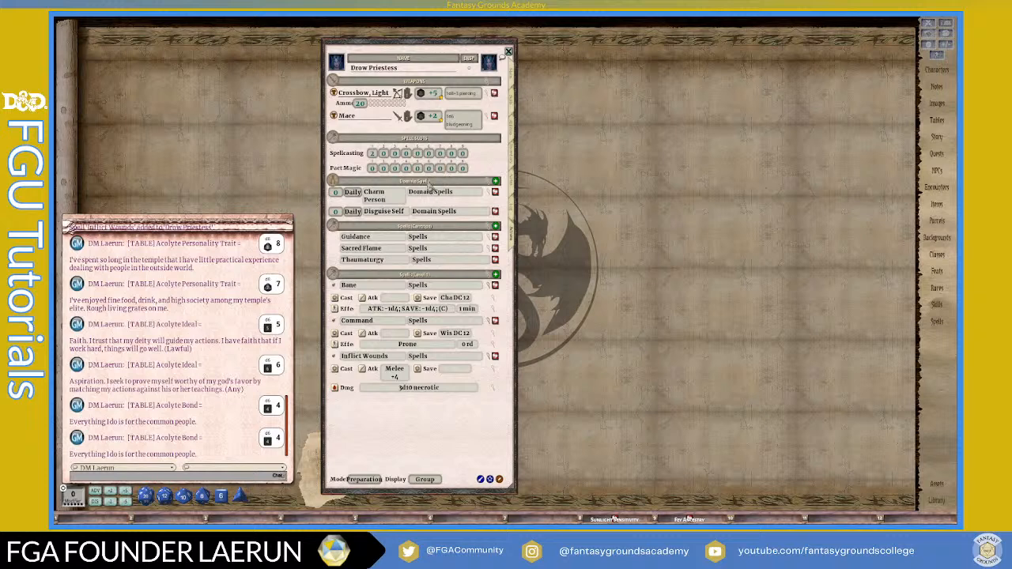
- Try to level up the Drow Priestess from her class and level window with the character sheet closed
left_click(511, 87)
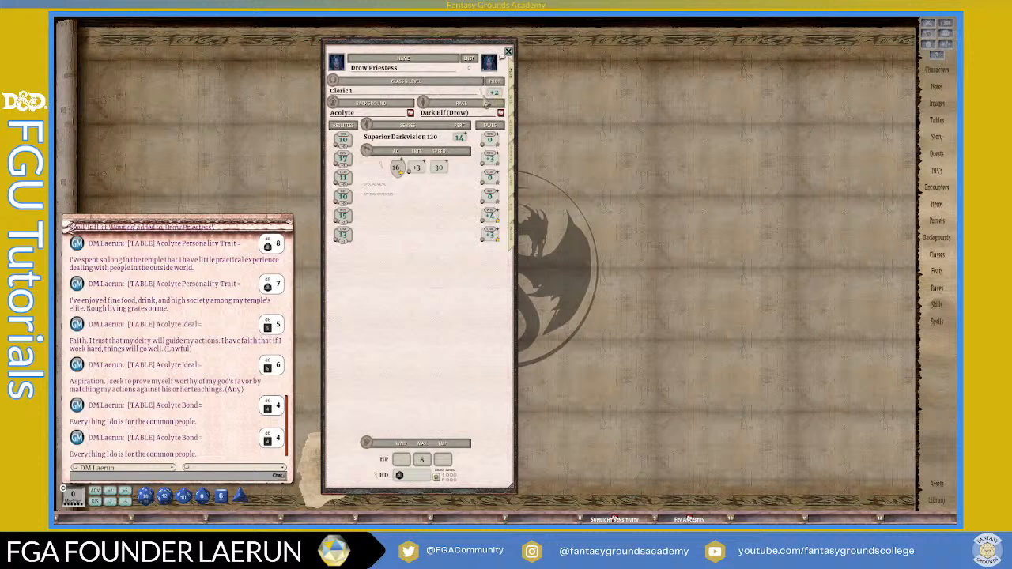
double_click(482, 92)
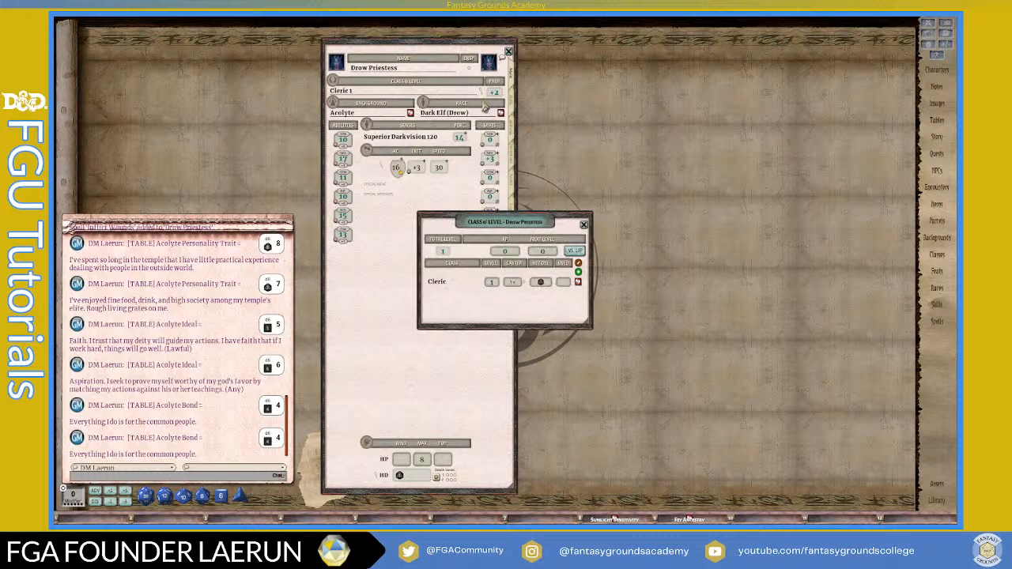
left_click_drag(506, 222, 618, 77)
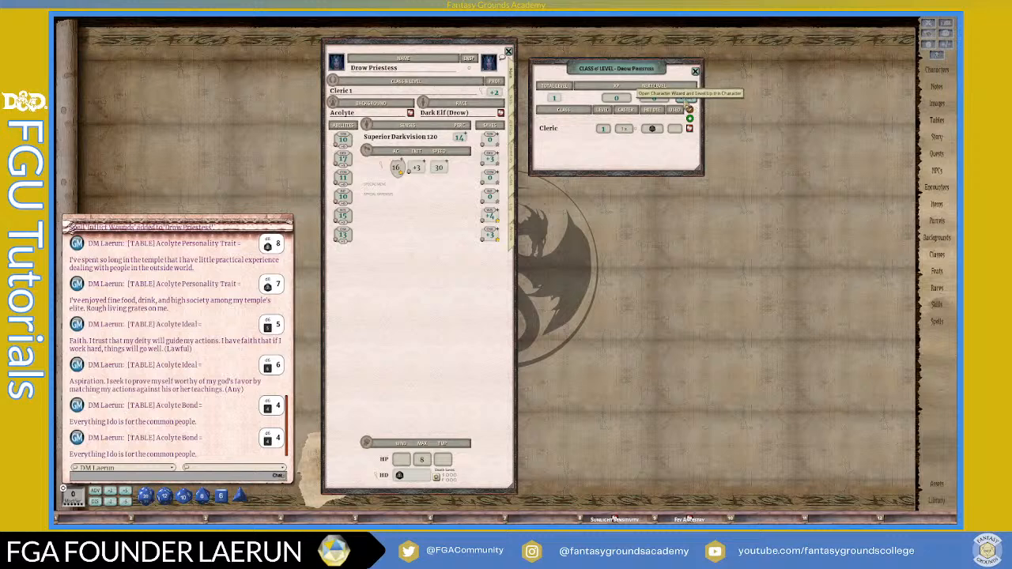
left_click(509, 52)
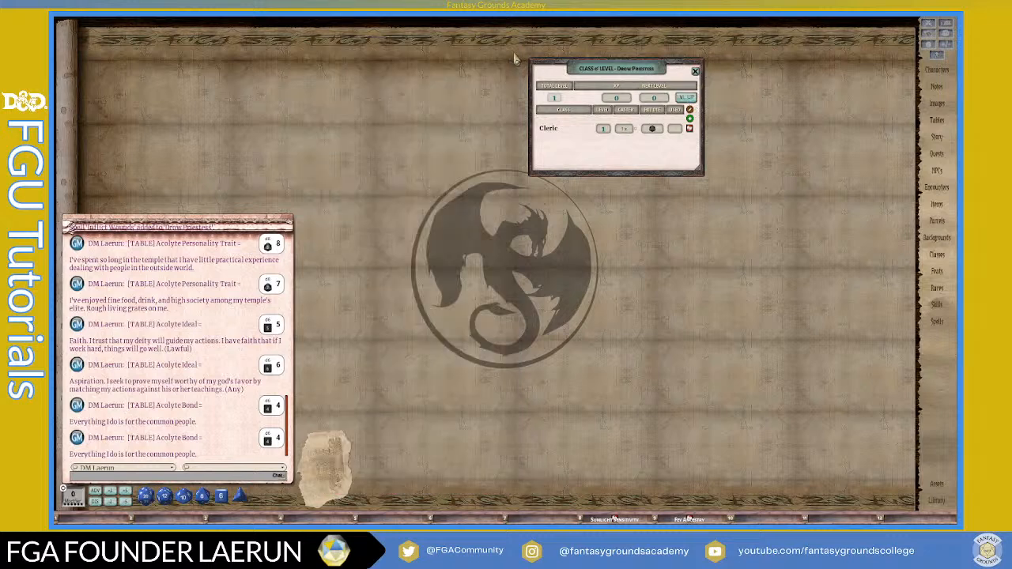
left_click(691, 109)
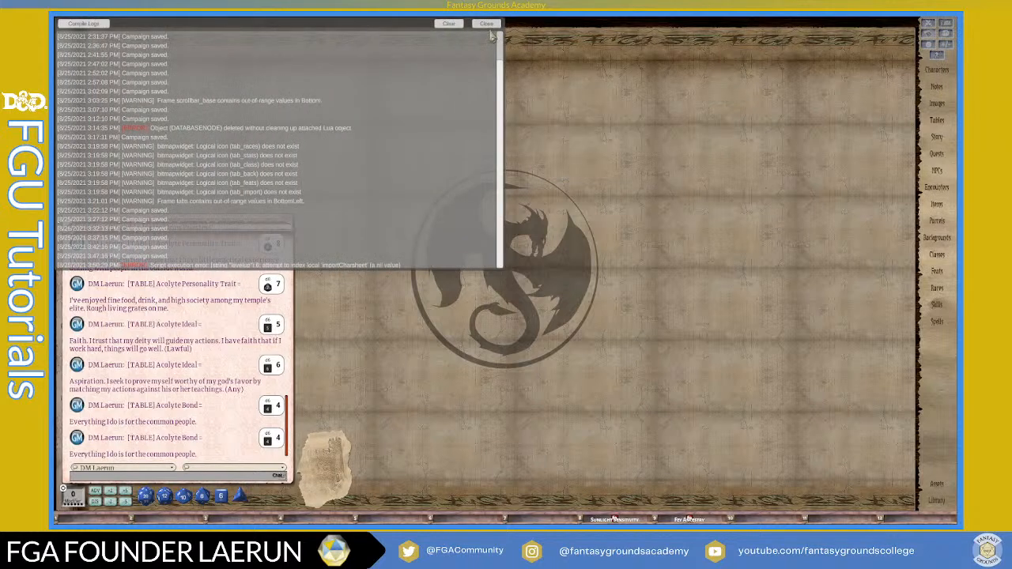
left_click(487, 24)
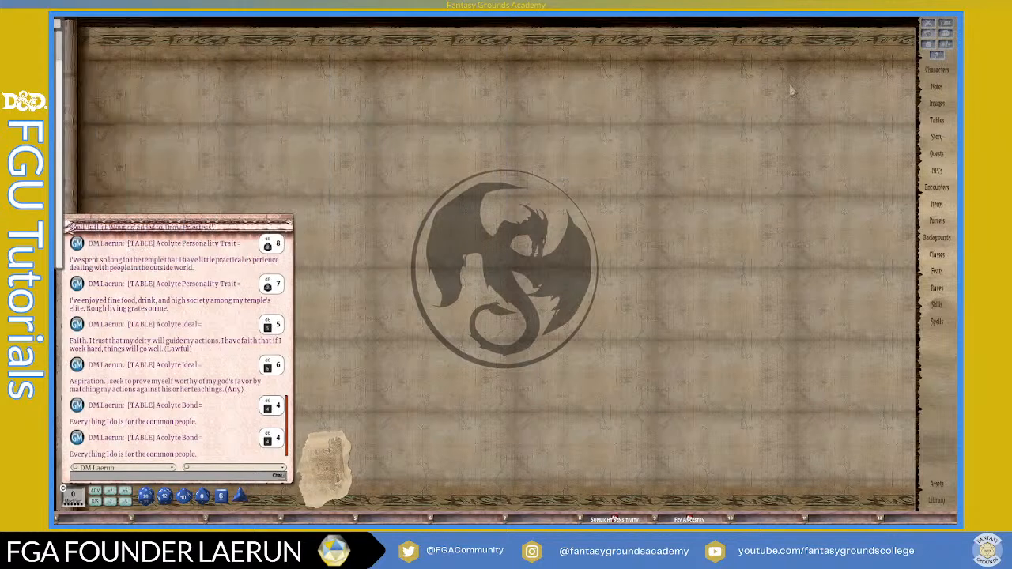
- Filter the character list by Drow, reopen the Drow Priestess sheet, and place the list beside it
left_click(936, 73)
scroll(579, 273, "down", 2)
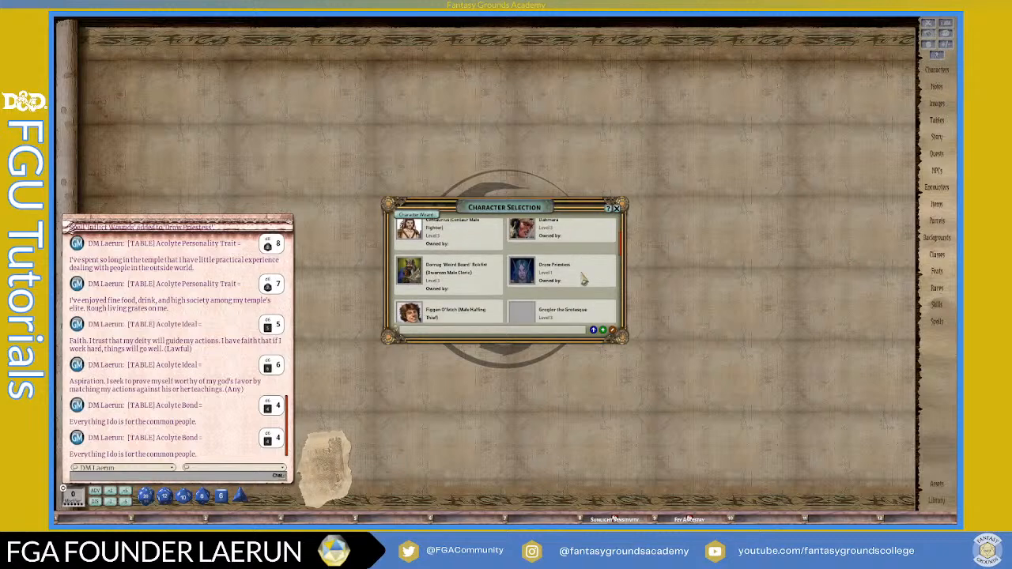
scroll(583, 278, "down", 1)
scroll(582, 280, "up", 2)
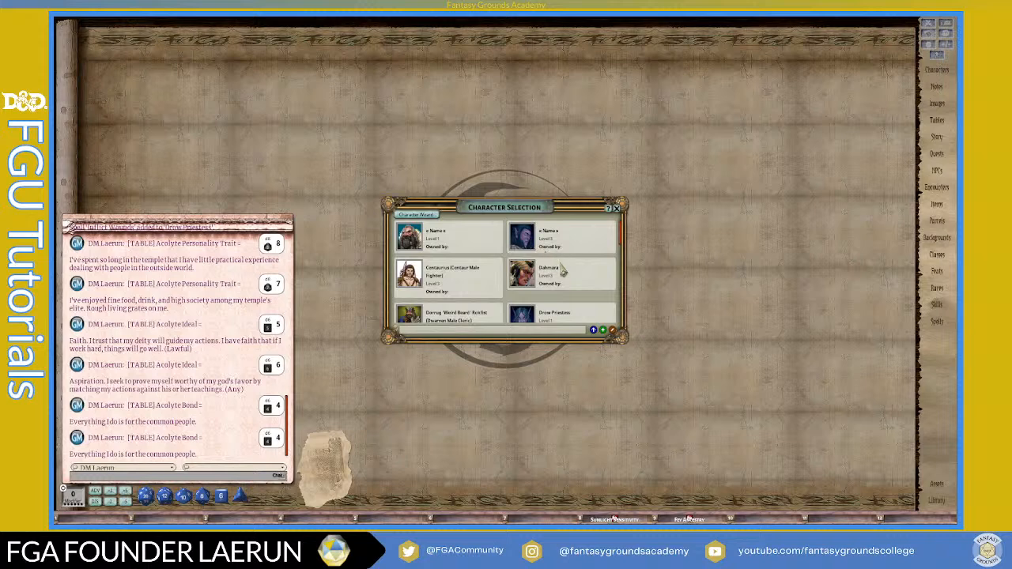
scroll(563, 270, "down", 1)
left_click(442, 331)
type("Drow")
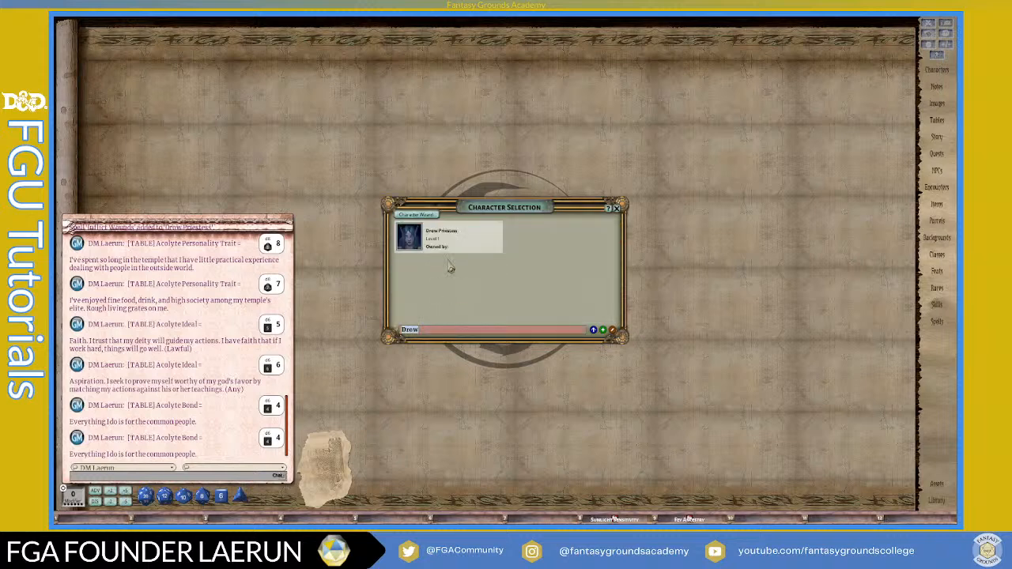
left_click(413, 241)
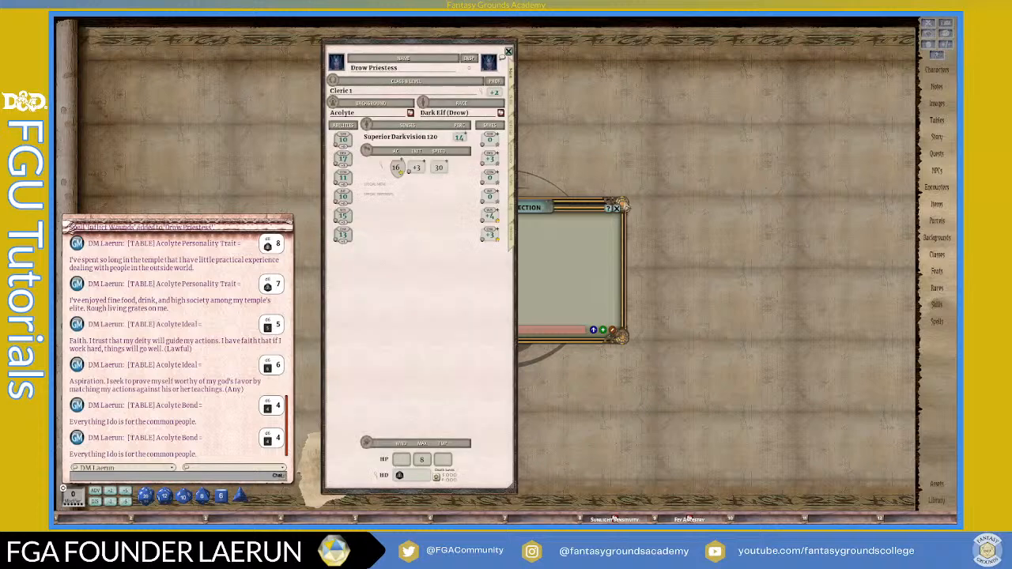
left_click(622, 205)
left_click_drag(584, 211, 762, 135)
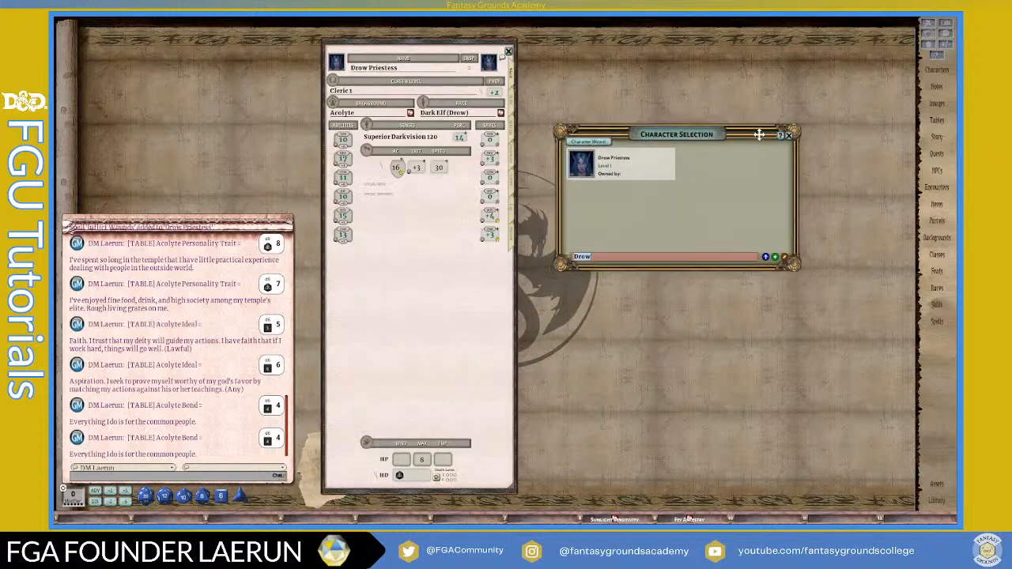
- Open the Drow Priestess's class and level details and launch the Character Wizard to level her up
left_click(514, 107)
left_click(512, 85)
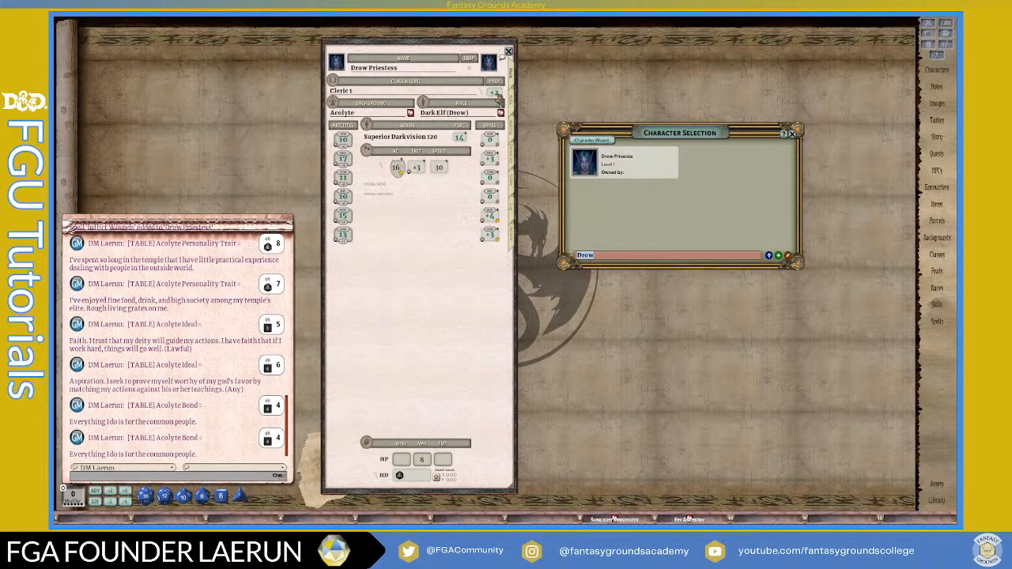
left_click(483, 95)
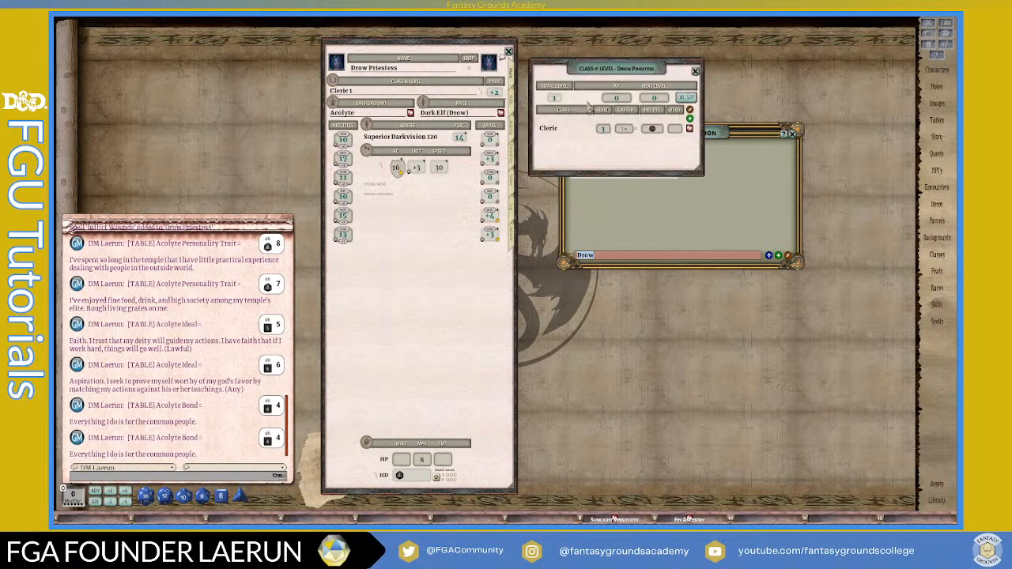
left_click(685, 99)
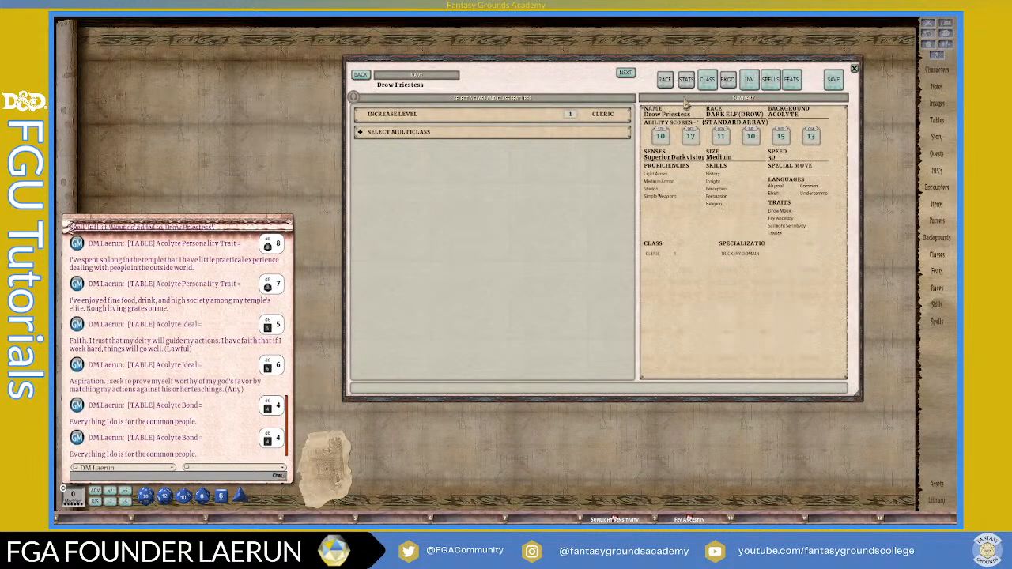
mouse_move(661, 64)
left_mouse_down()
mouse_move(624, 161)
mouse_move(652, 188)
mouse_move(653, 66)
left_mouse_up()
left_click(792, 135)
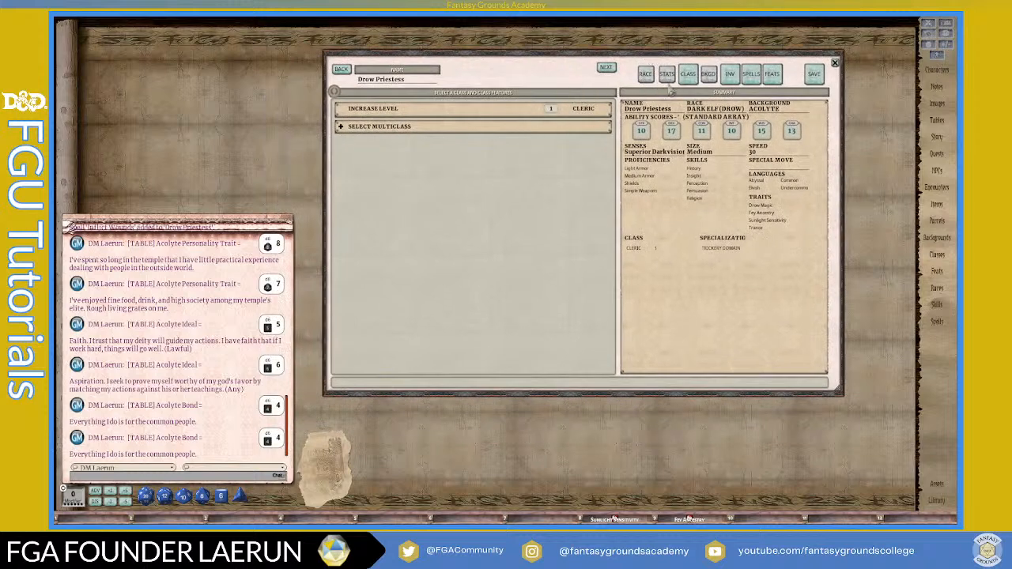
- Raise the Cleric level to 2, check the wizard's spell selection, and save the character
left_click(557, 115)
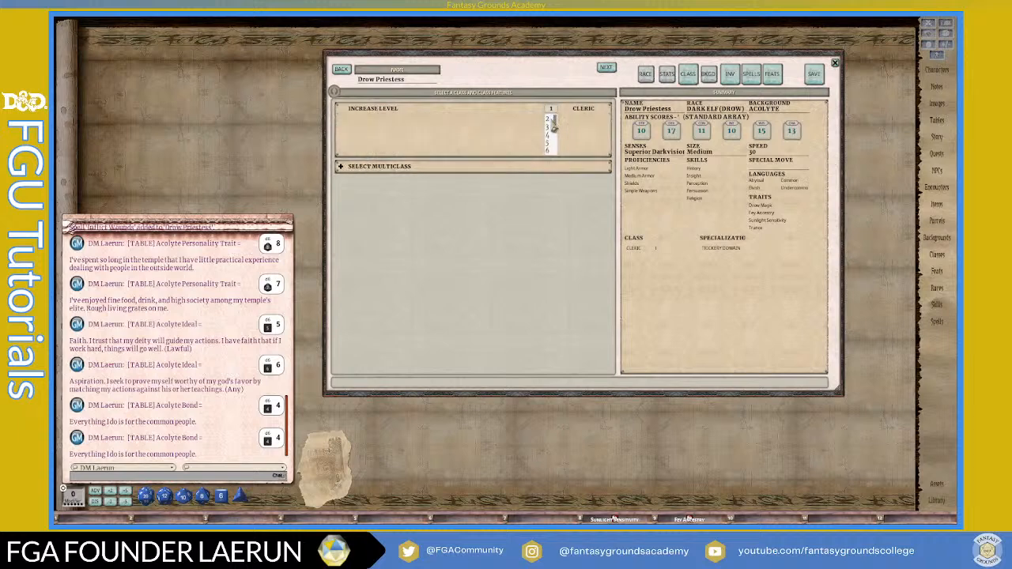
left_click(551, 121)
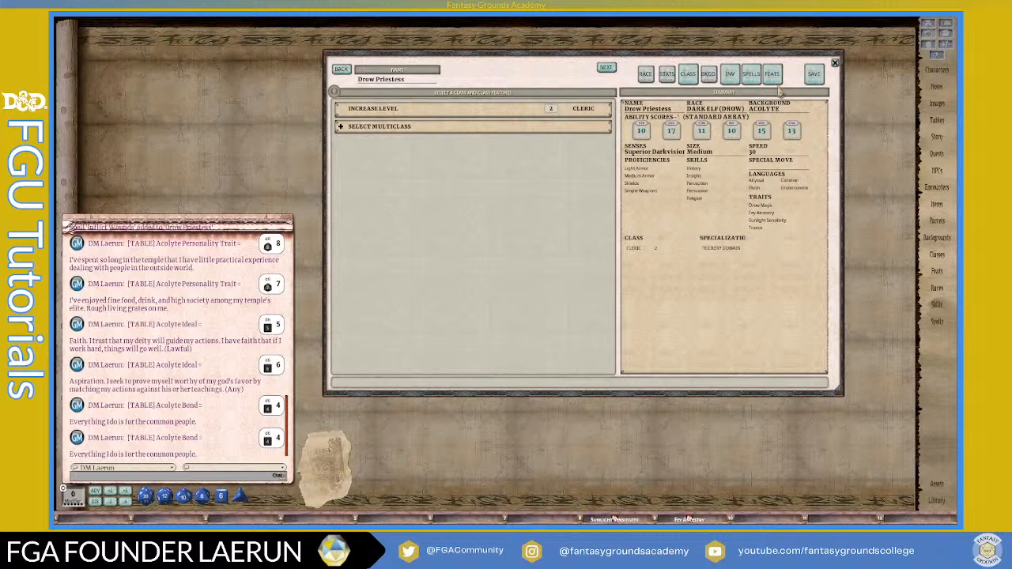
left_click(752, 79)
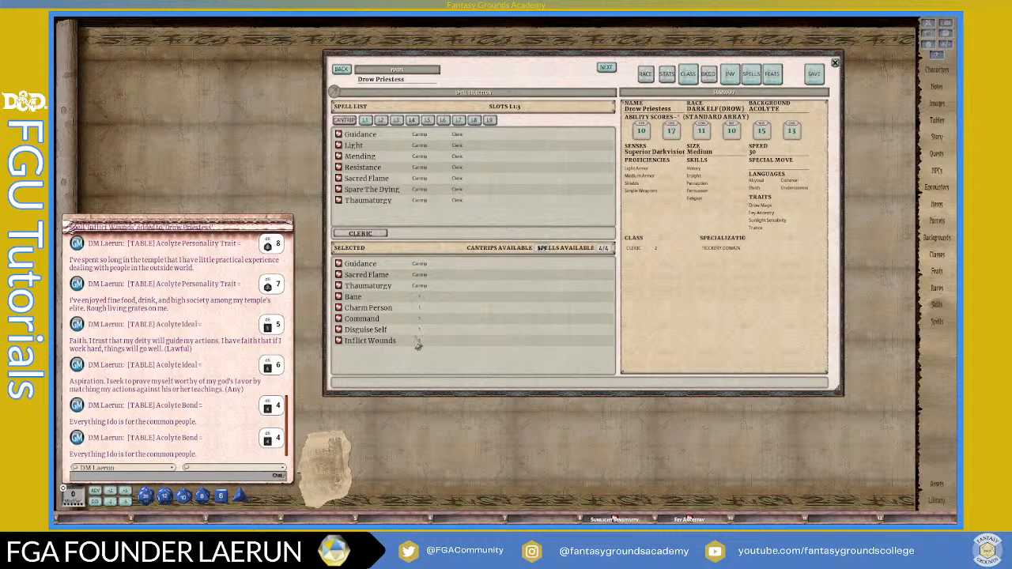
left_click(816, 76)
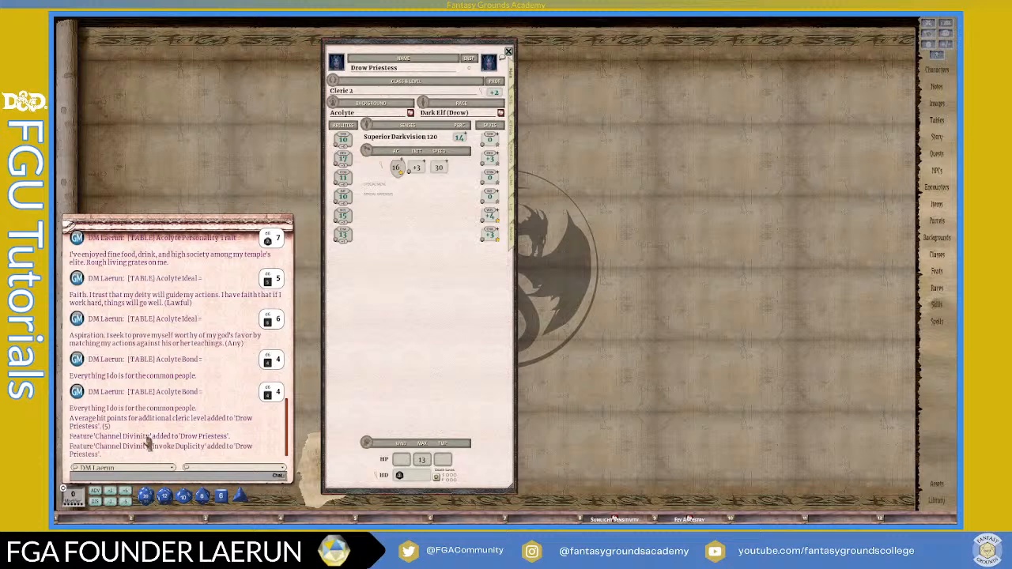
- Review the leveled character's features, main stats and powers, and collapse the details of Bane, Command and Inflict Wounds
left_click(513, 131)
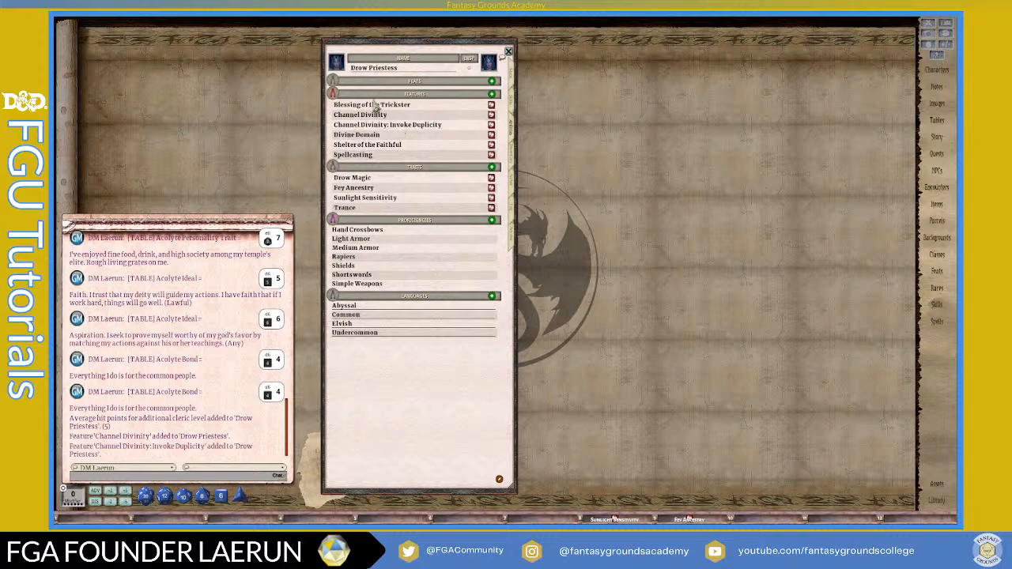
left_click(514, 79)
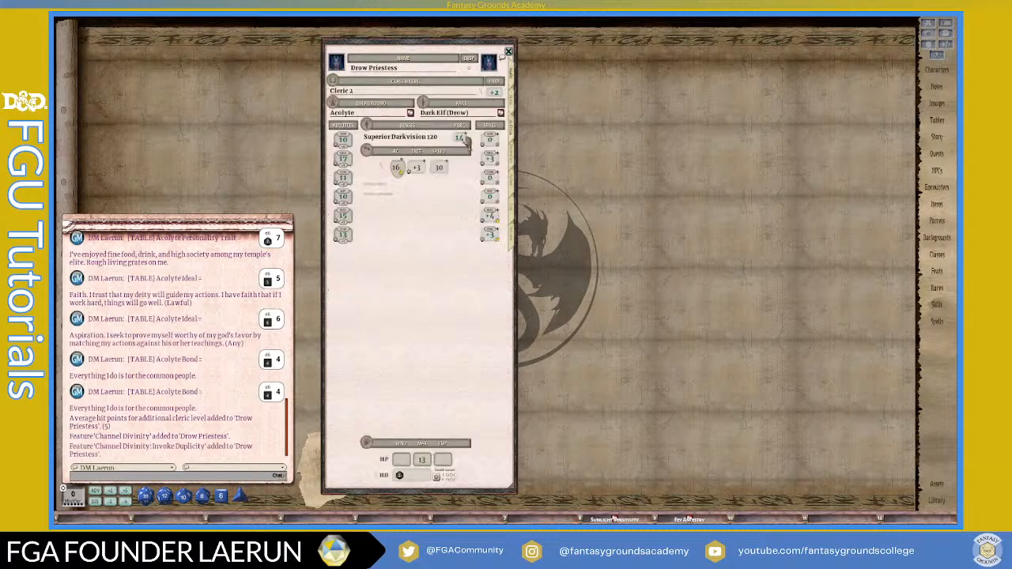
left_click(514, 244)
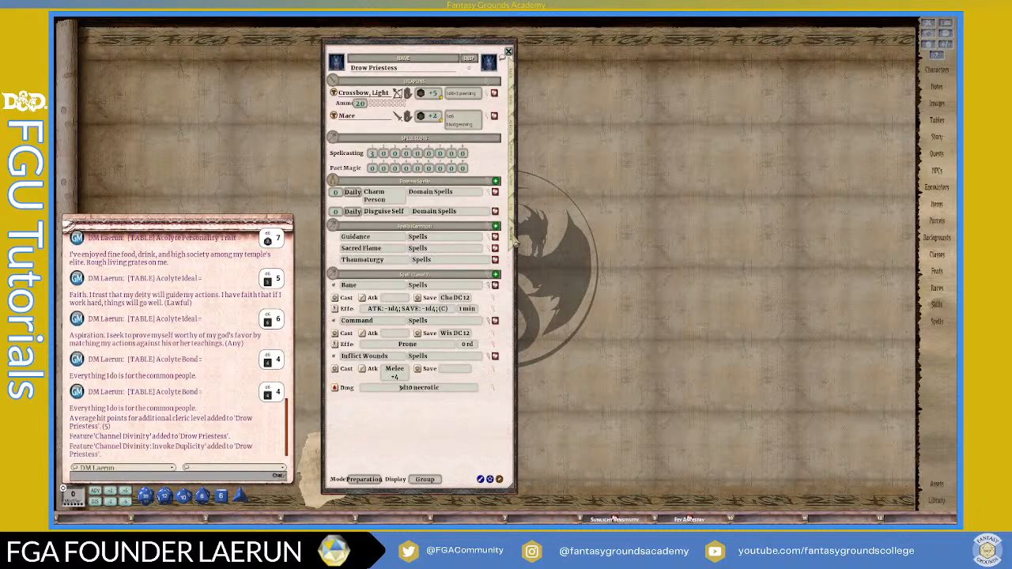
left_click(489, 286)
left_click(492, 297)
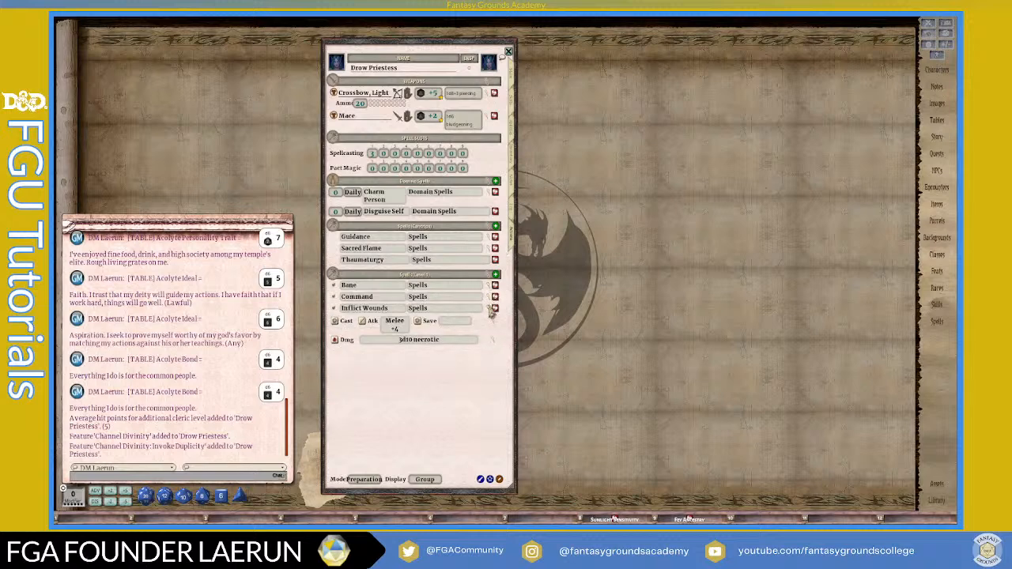
left_click(493, 307)
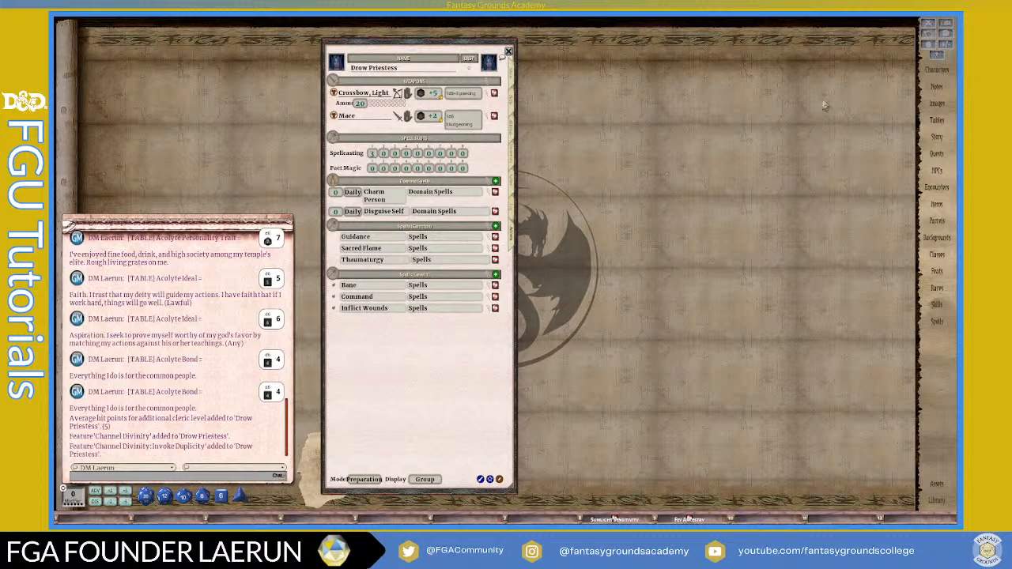
- Open the character list beside the sheet, find the Drow Priestess, and close and reopen her sheet from the list
left_click(945, 71)
left_click_drag(511, 215, 669, 89)
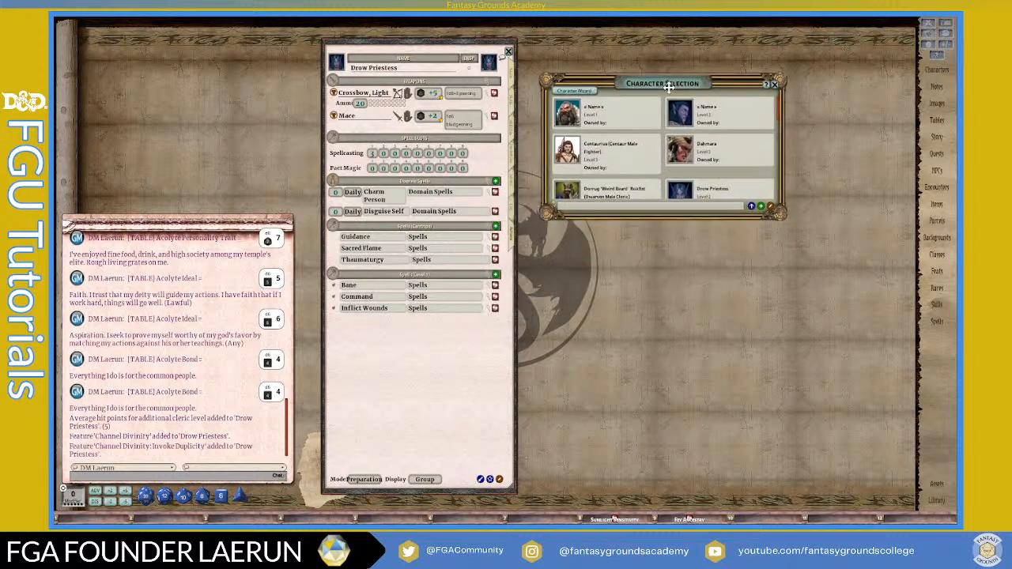
scroll(653, 197, "down", 3)
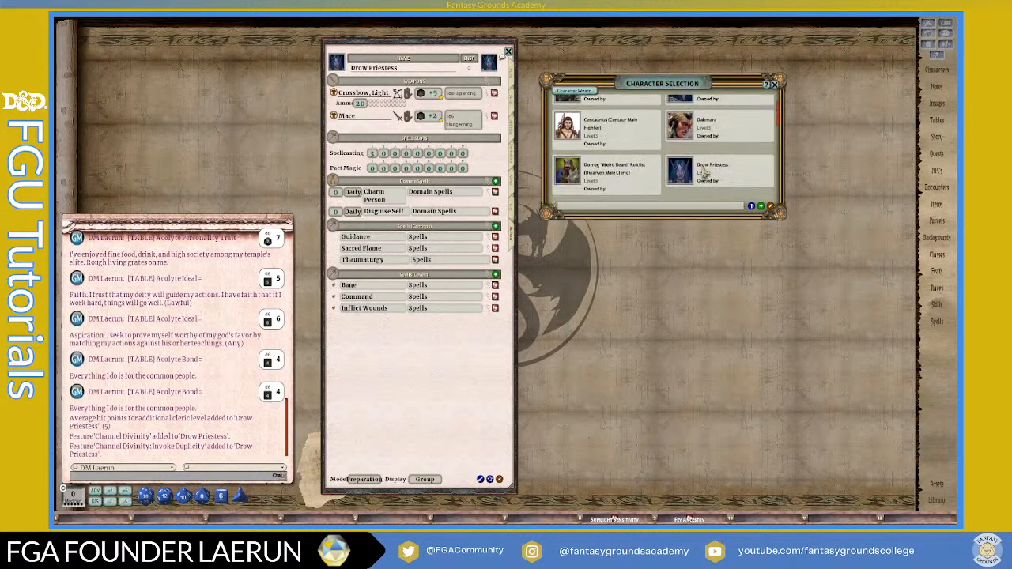
left_click(508, 52)
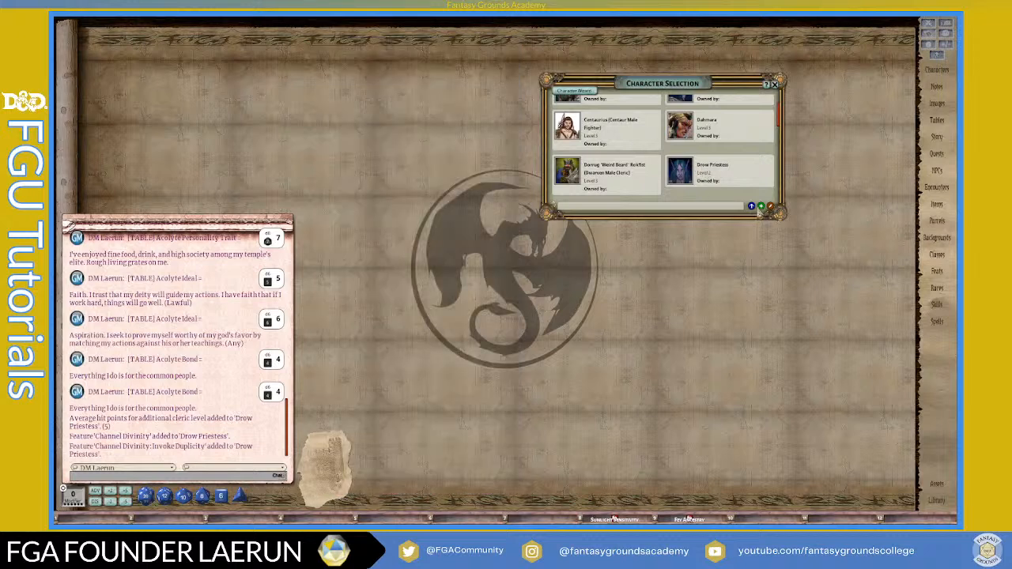
left_click(681, 169)
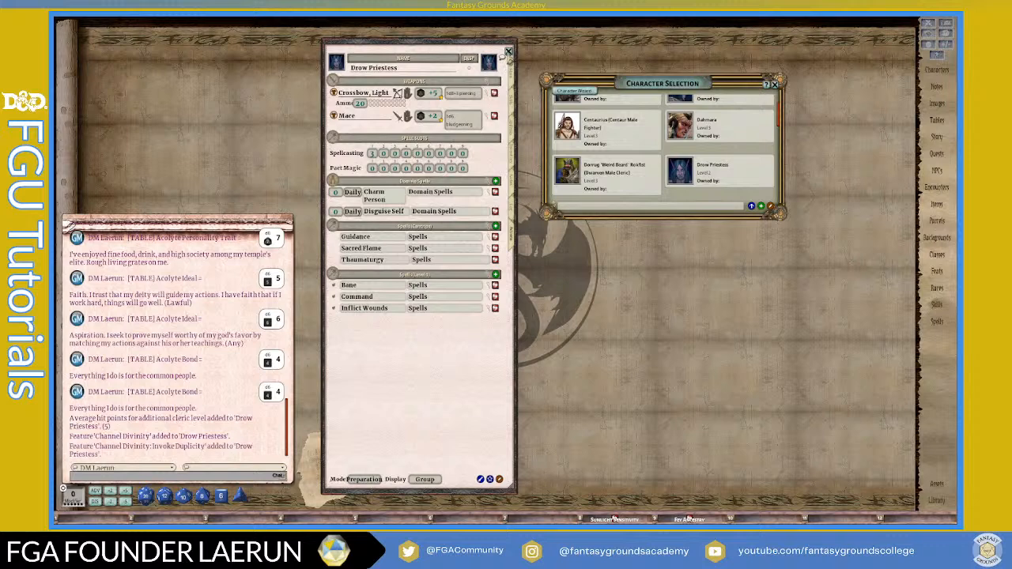
- Close the Drow Priestess sheet, show the delete and export options in the character list, and close the list
left_click(508, 52)
left_click(770, 207)
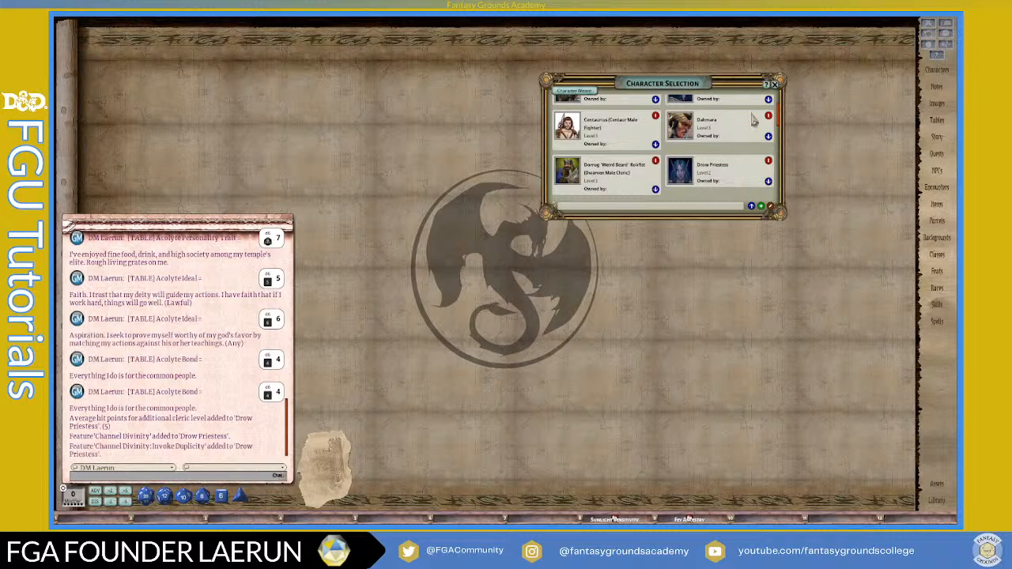
right_click(521, 104)
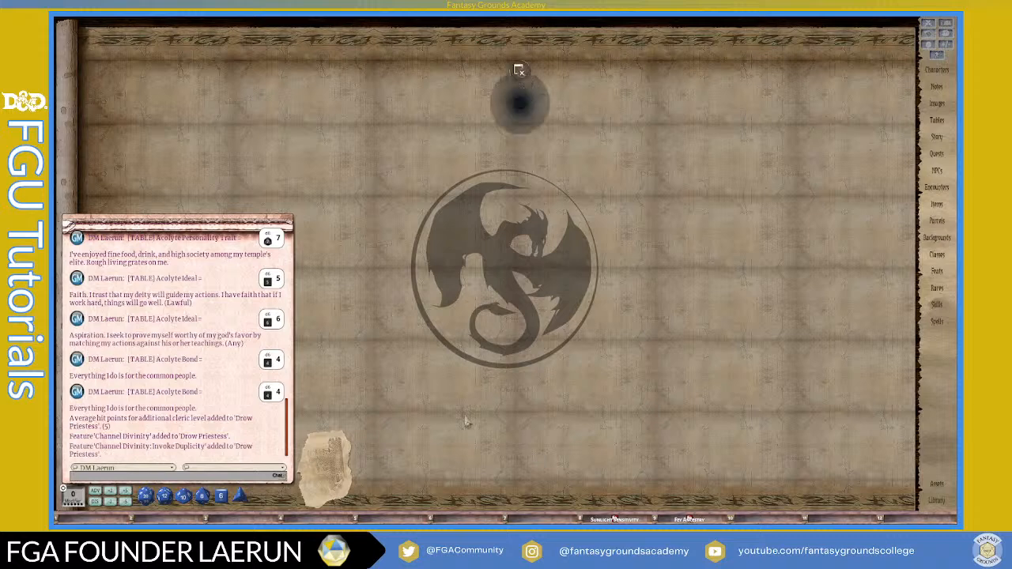